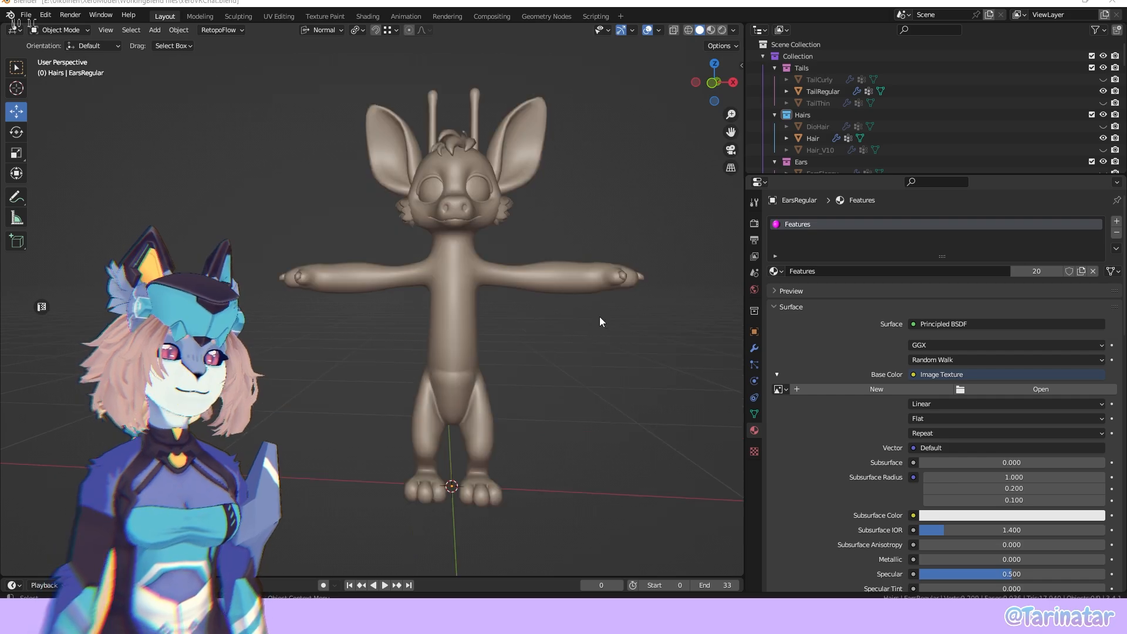
# Select the character's body, enlarge the Outliner and the material slot list, and bring the Ears and Features collections into view.
pyautogui.moveTo(580, 391); pyautogui.dragTo(504, 400, button='middle')
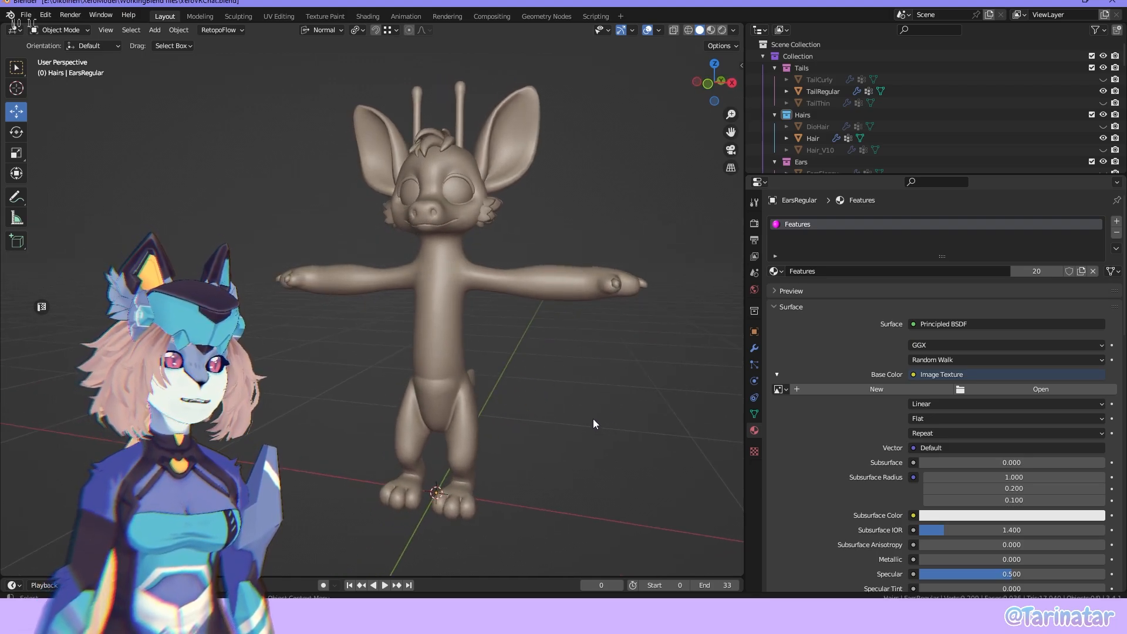
pyautogui.moveTo(581, 371); pyautogui.dragTo(612, 425, button='middle')
pyautogui.click(567, 318)
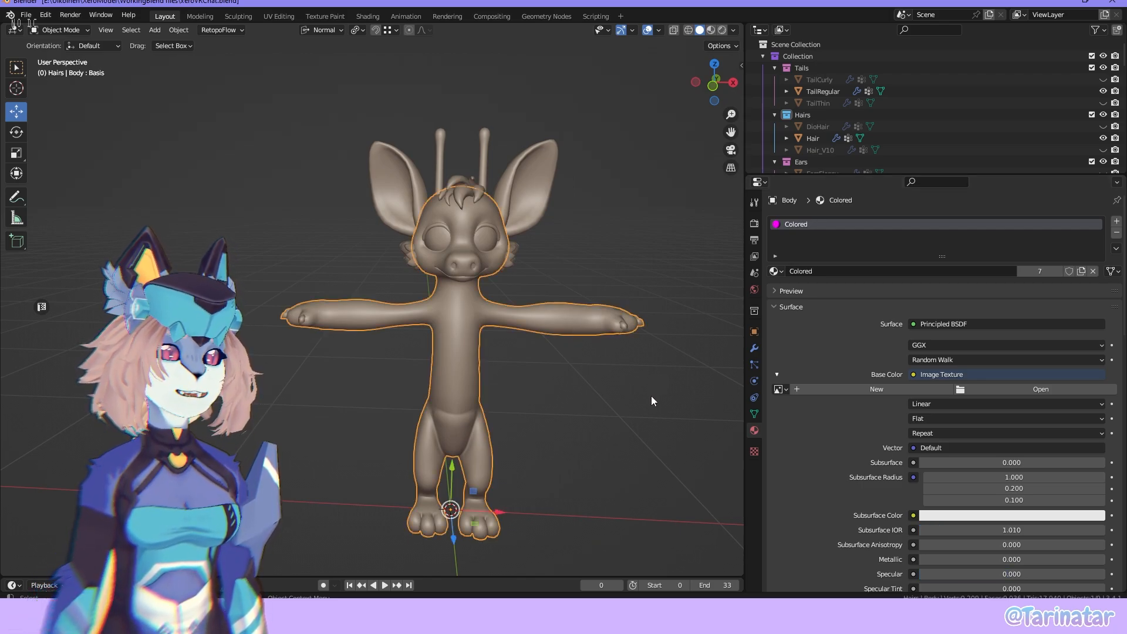
pyautogui.moveTo(616, 389); pyautogui.dragTo(575, 348, button='middle')
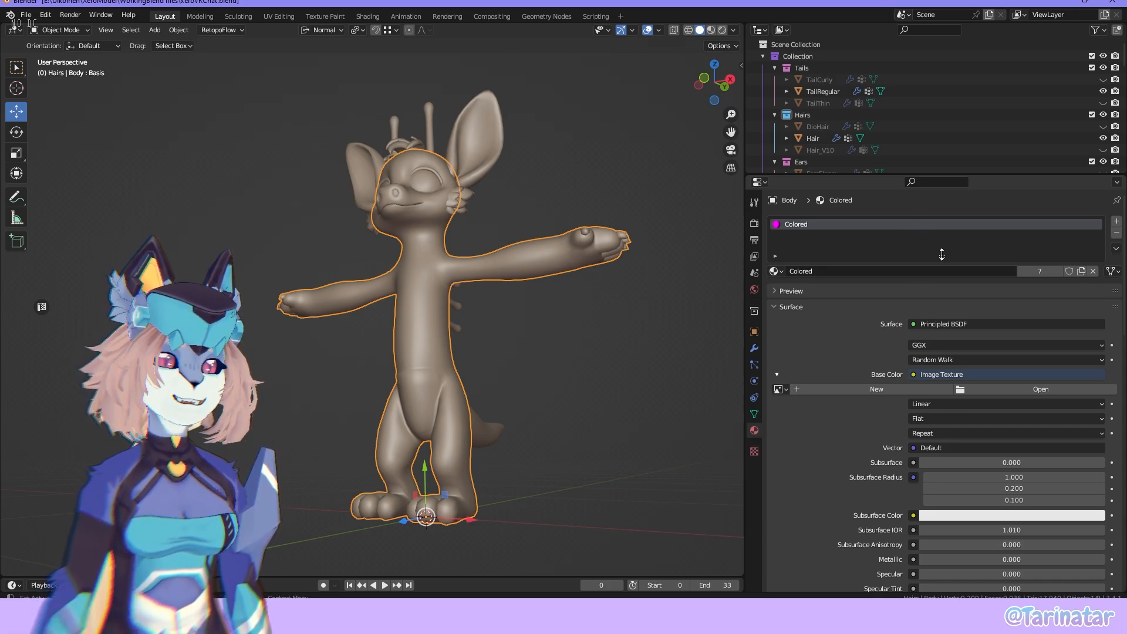
pyautogui.moveTo(941, 255); pyautogui.dragTo(942, 301)
pyautogui.moveTo(983, 174); pyautogui.dragTo(983, 276)
pyautogui.scroll(-6, 926, 206)
pyautogui.moveTo(472, 267); pyautogui.dragTo(514, 224, button='middle')
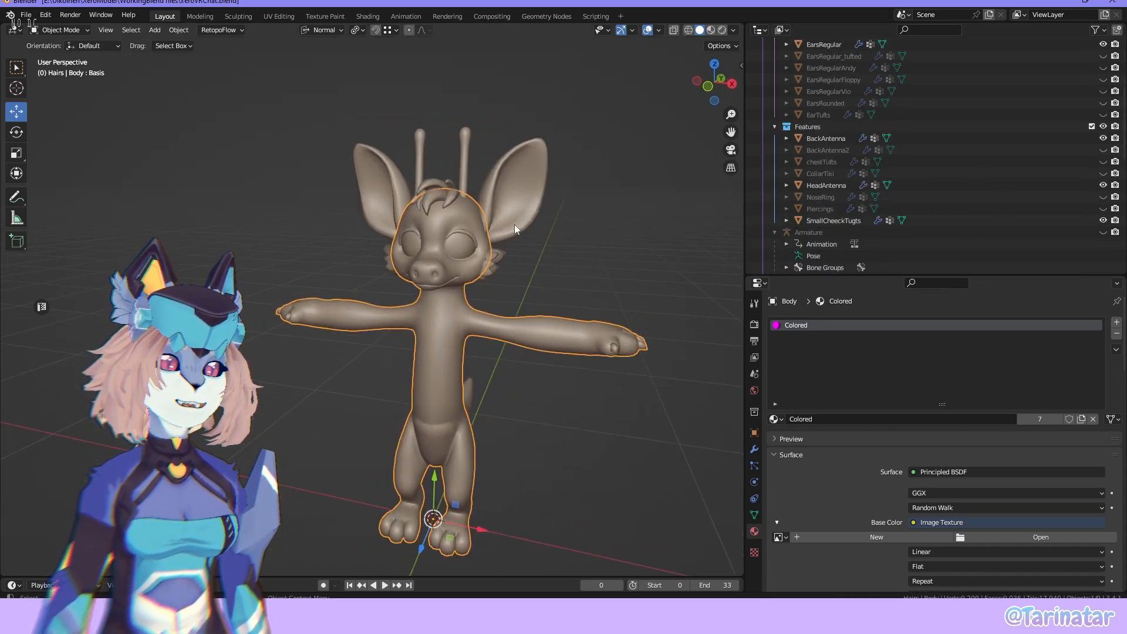
# Check which material each part uses by selecting the ears, hair, antennae, cheek tufts and eyes, finishing on the body, and shrink the Outliner.
pyautogui.click(519, 191)
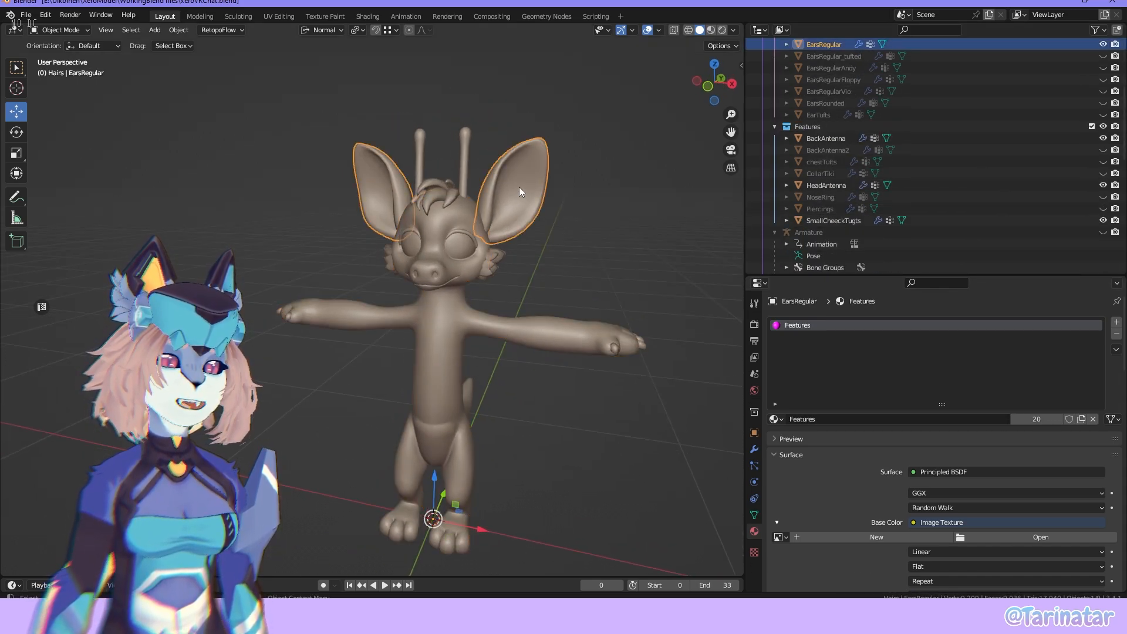
pyautogui.click(441, 204)
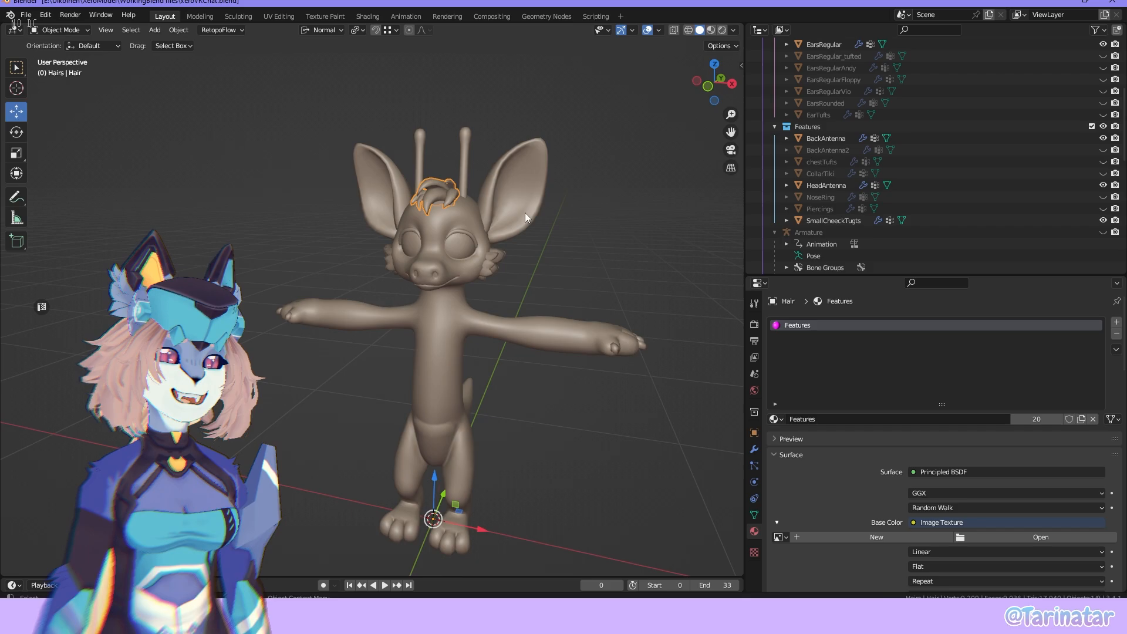
pyautogui.click(467, 147)
pyautogui.click(522, 179)
pyautogui.click(495, 266)
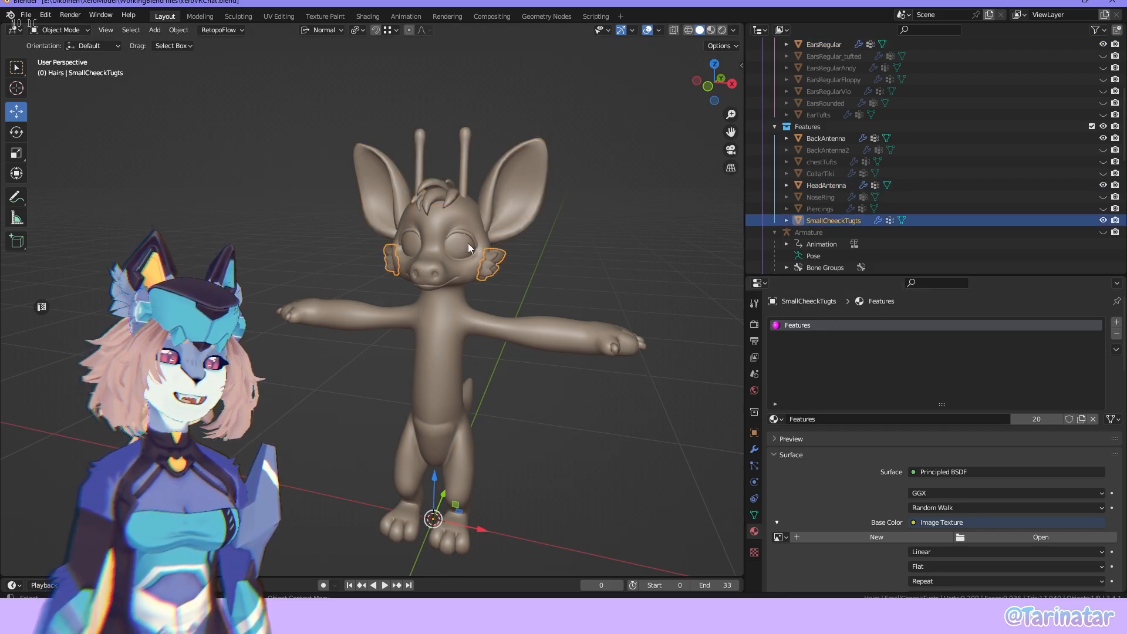
pyautogui.click(470, 247)
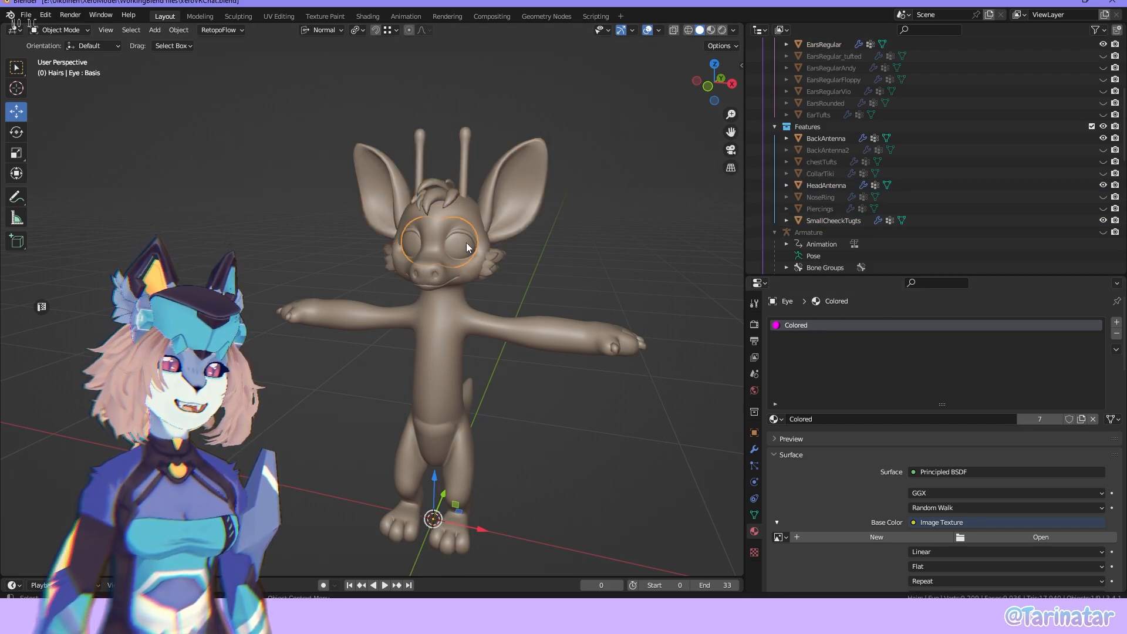
pyautogui.click(458, 294)
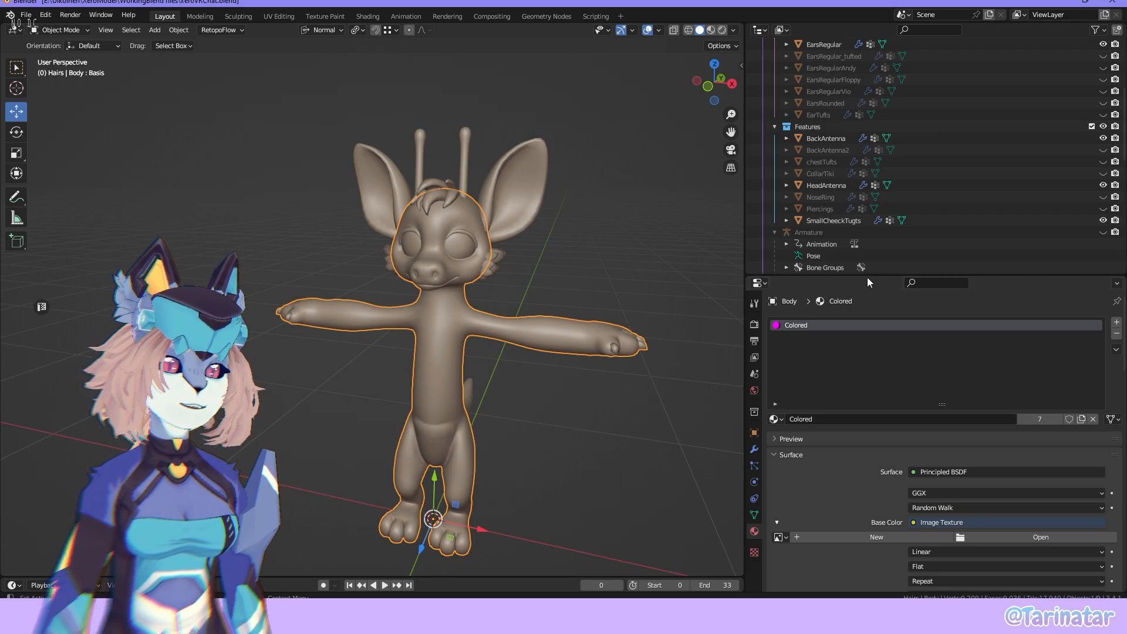
pyautogui.moveTo(867, 275); pyautogui.dragTo(868, 125)
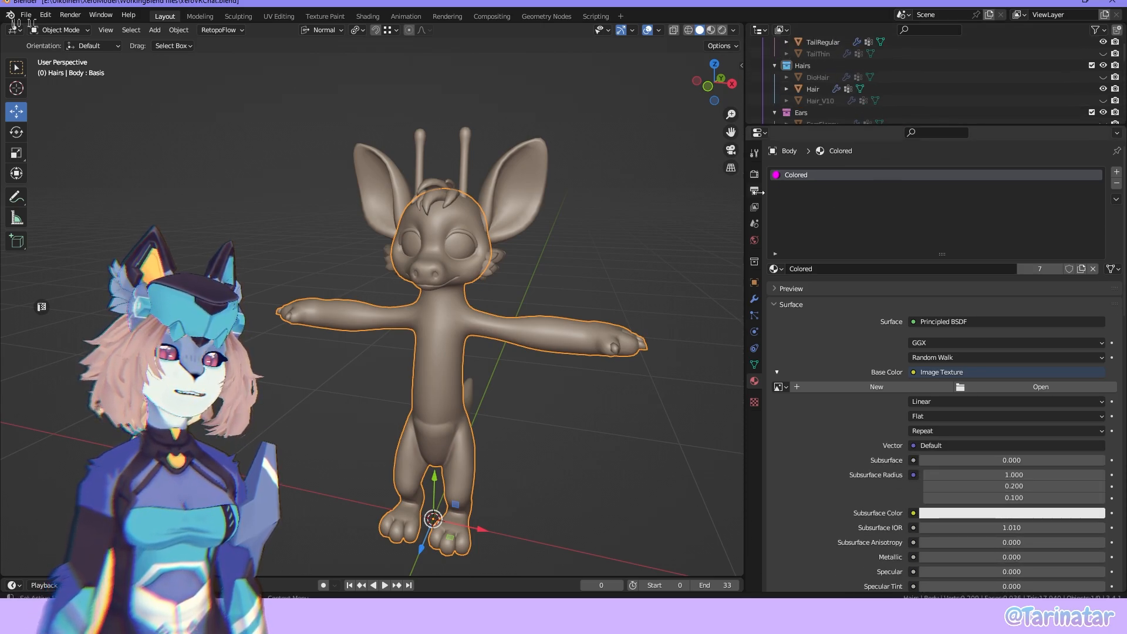
# Switch to the Texture Paint workspace with the body selected and frame the whole character from the front.
pyautogui.moveTo(629, 406); pyautogui.dragTo(551, 344, button='middle')
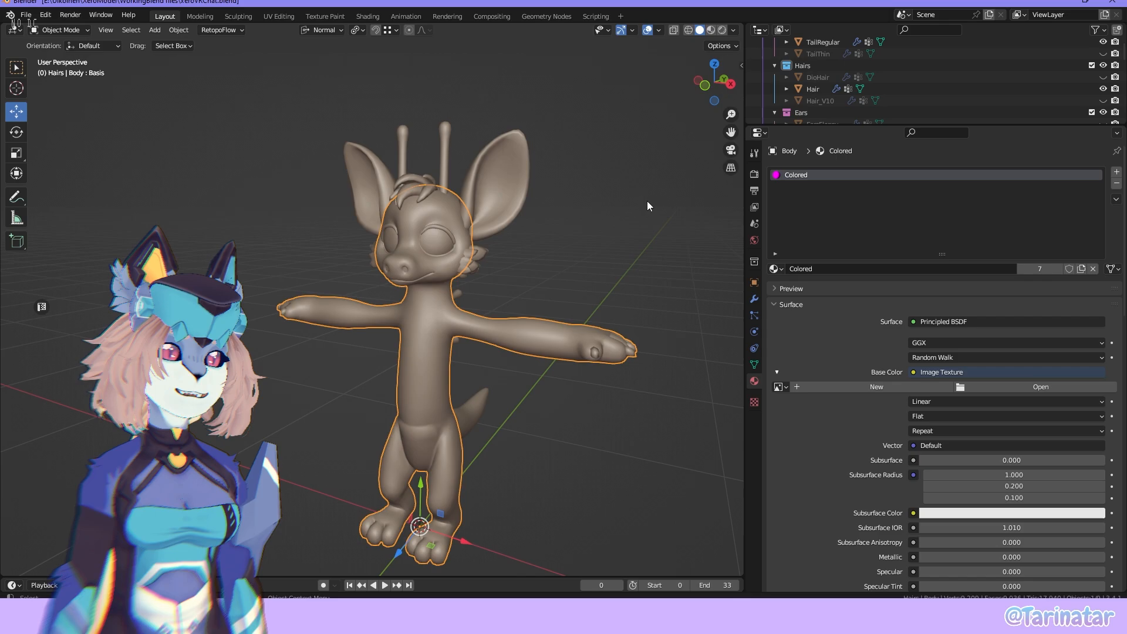
pyautogui.click(337, 17)
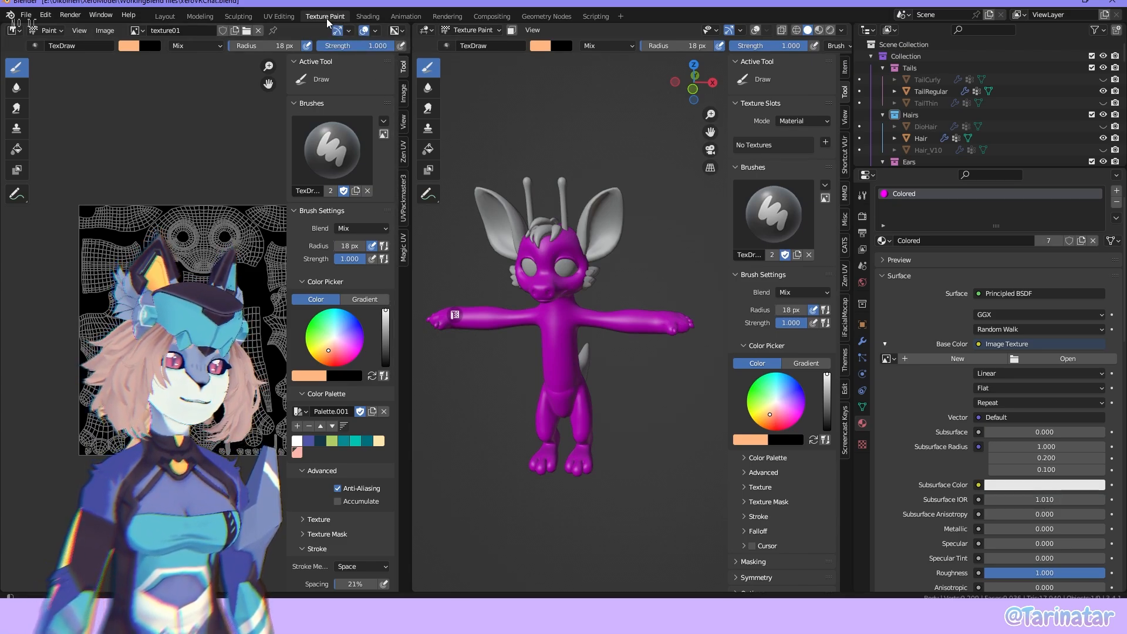
pyautogui.click(165, 17)
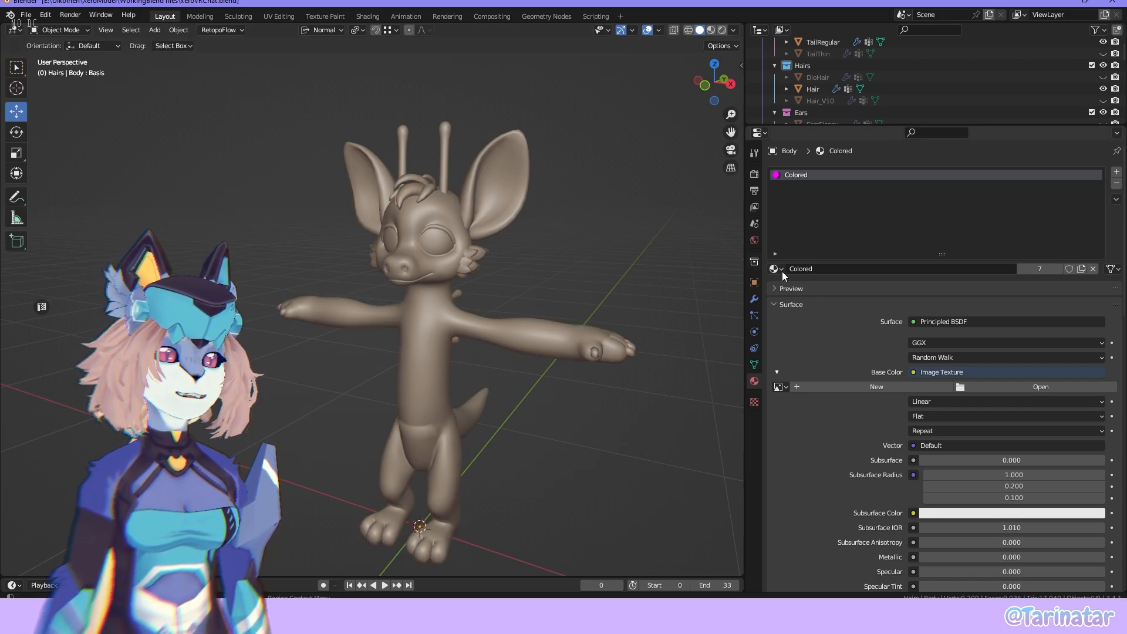
pyautogui.click(321, 15)
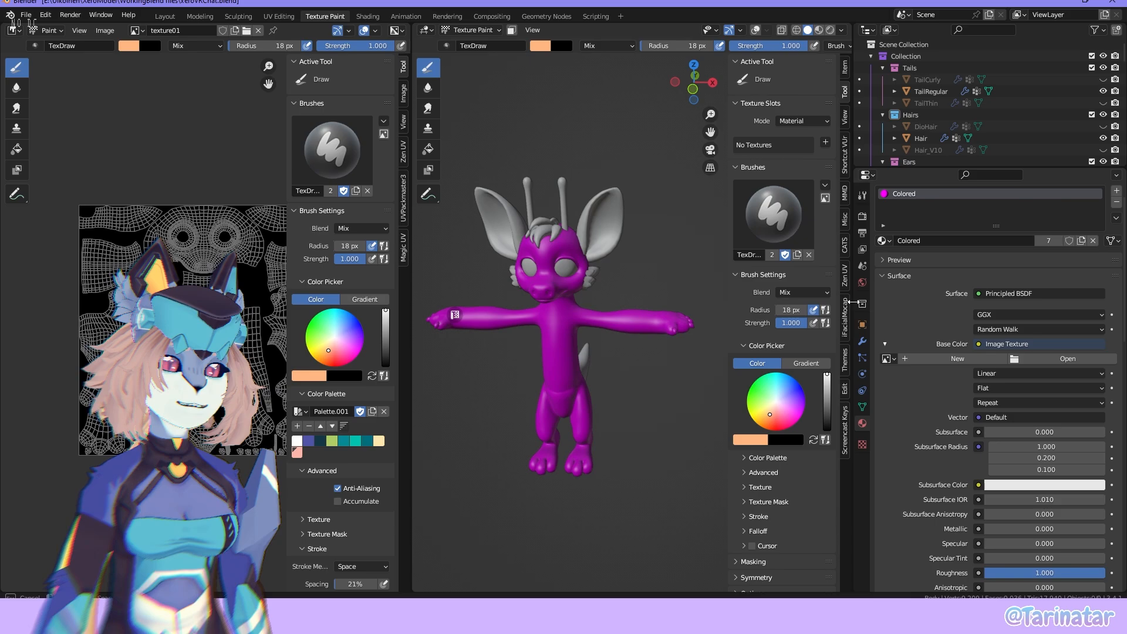
pyautogui.moveTo(851, 294); pyautogui.dragTo(848, 295)
pyautogui.moveTo(611, 352); pyautogui.dragTo(644, 377, button='middle')
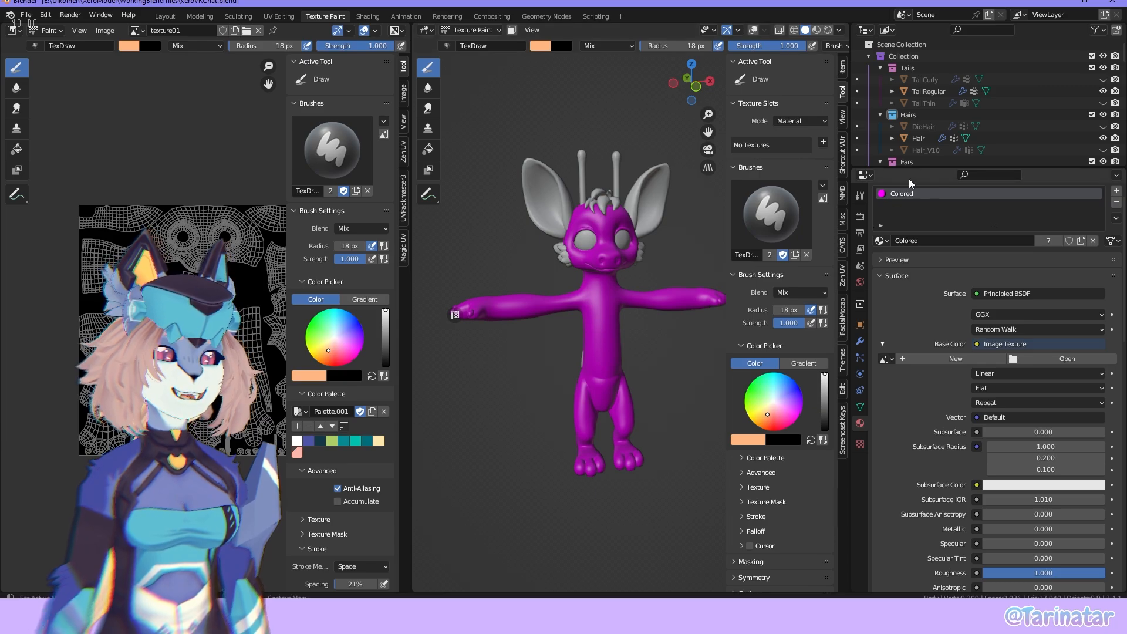
pyautogui.moveTo(635, 386); pyautogui.dragTo(628, 384, button='middle')
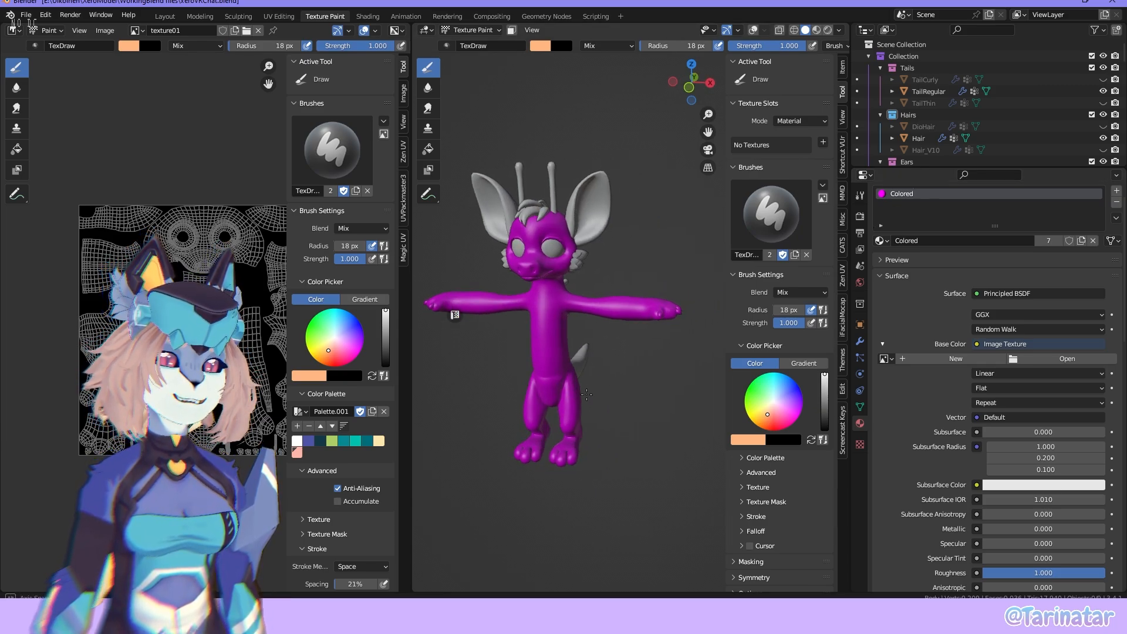
pyautogui.keyDown('shift'); pyautogui.moveTo(691, 254); pyautogui.dragTo(728, 262, button='middle'); pyautogui.keyUp('shift')
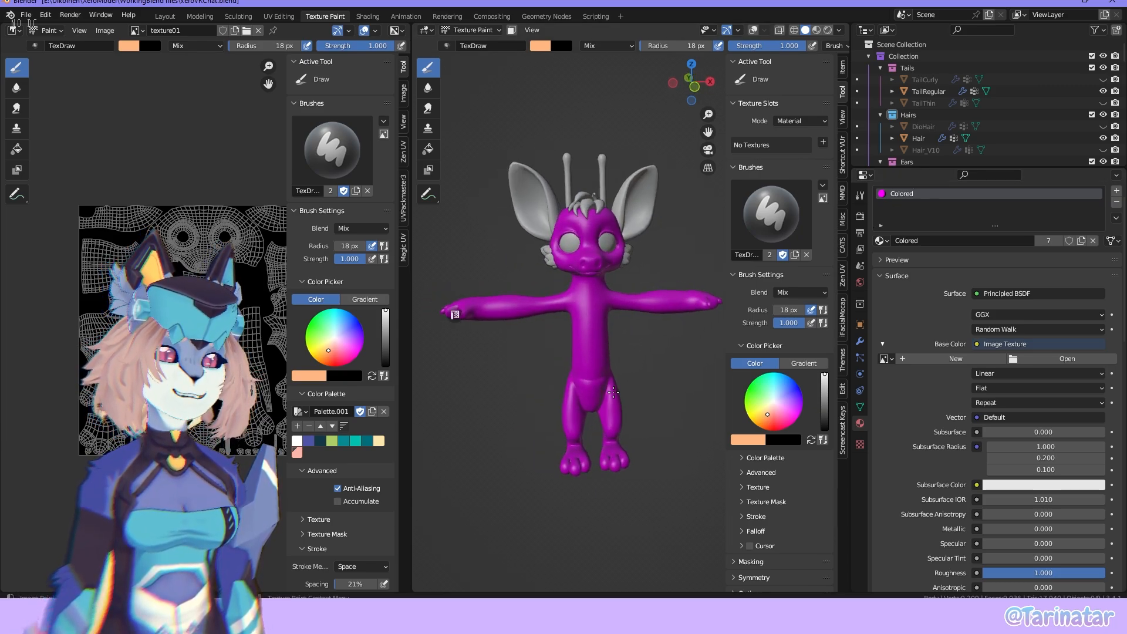
# Start a new image for the Colored material's base color and halve its width and height to 1024 px.
pyautogui.click(958, 358)
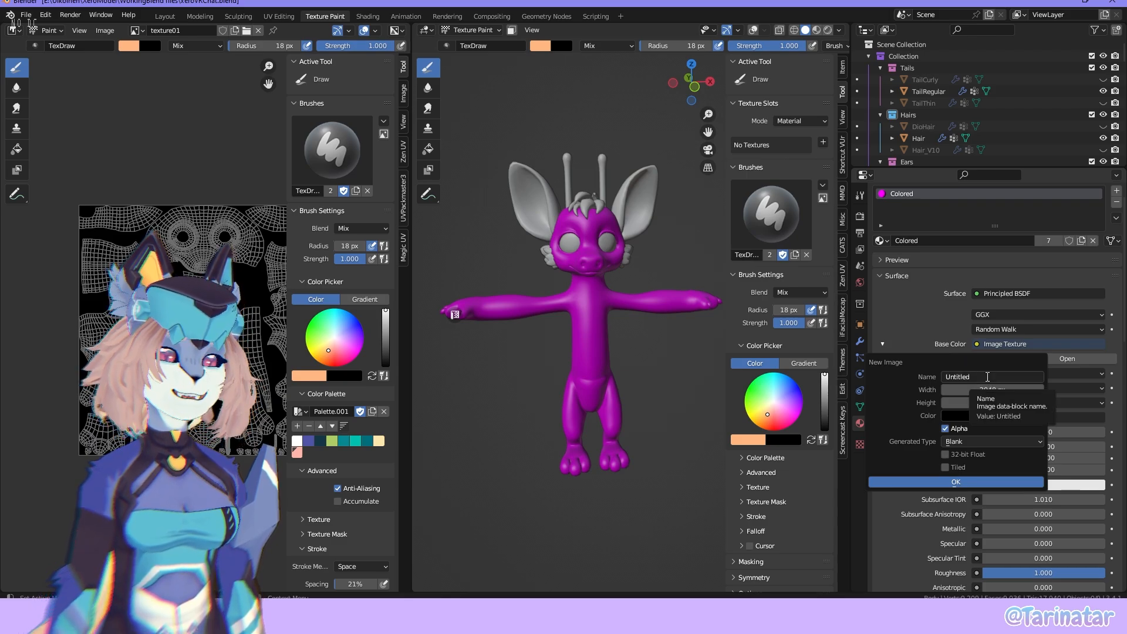
pyautogui.click(987, 376)
pyautogui.moveTo(995, 390); pyautogui.dragTo(998, 401)
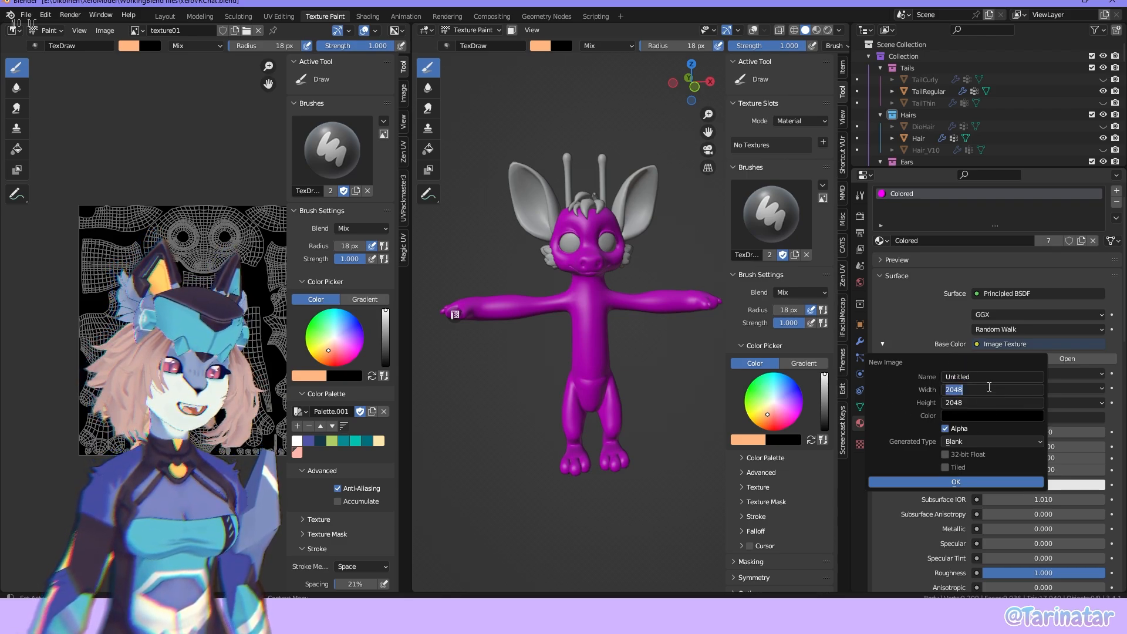
pyautogui.click(988, 390)
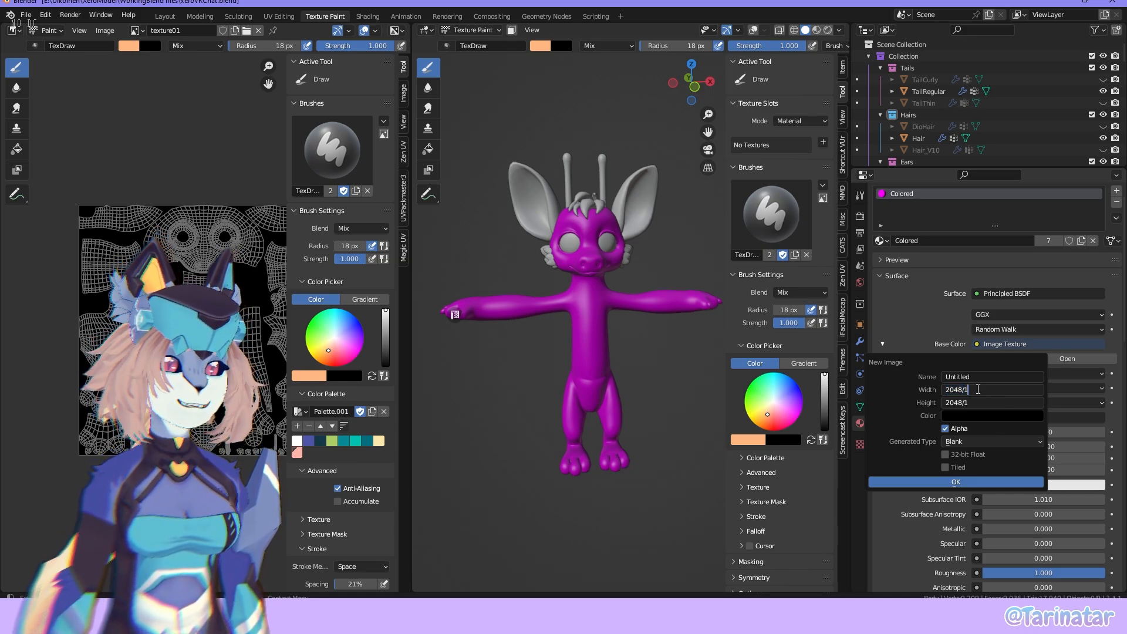
pyautogui.write('/2')
pyautogui.press('Return')
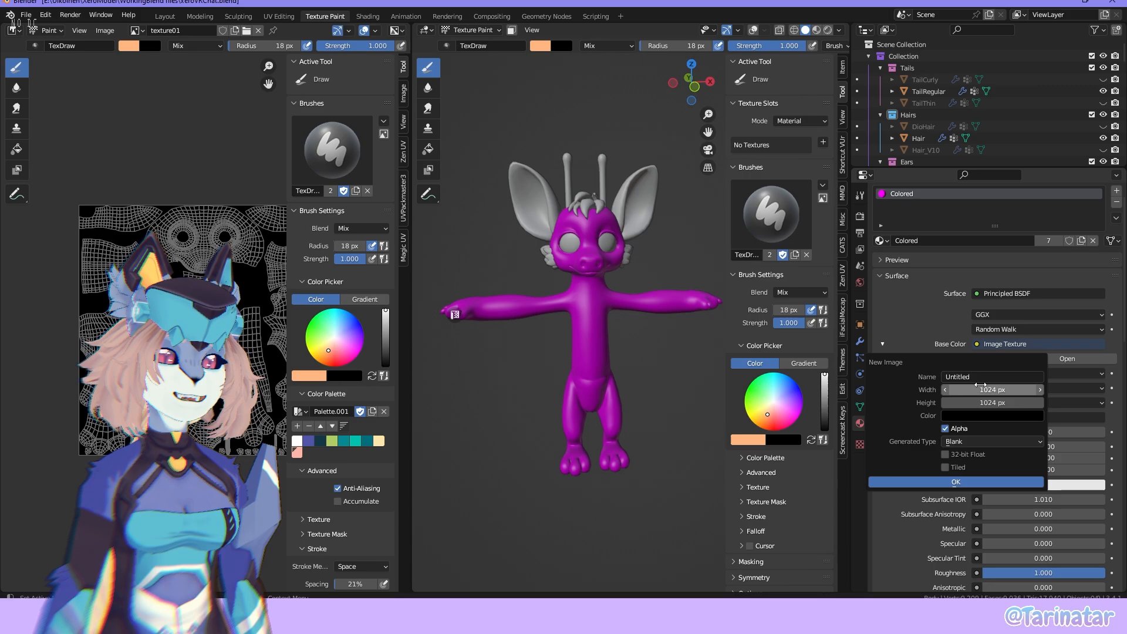
# Set the new image's width and height to 2048 px, name it TextureColored, and create it.
pyautogui.click(982, 385)
pyautogui.click(976, 391)
pyautogui.write('*')
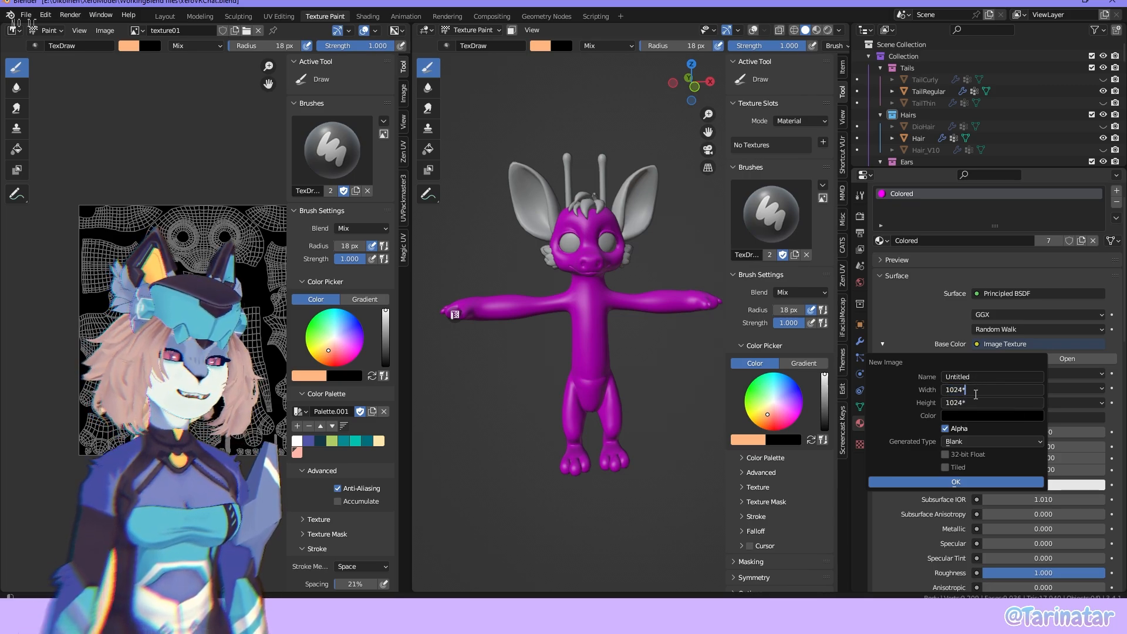
pyautogui.write('2')
pyautogui.press('Return')
pyautogui.click(991, 377)
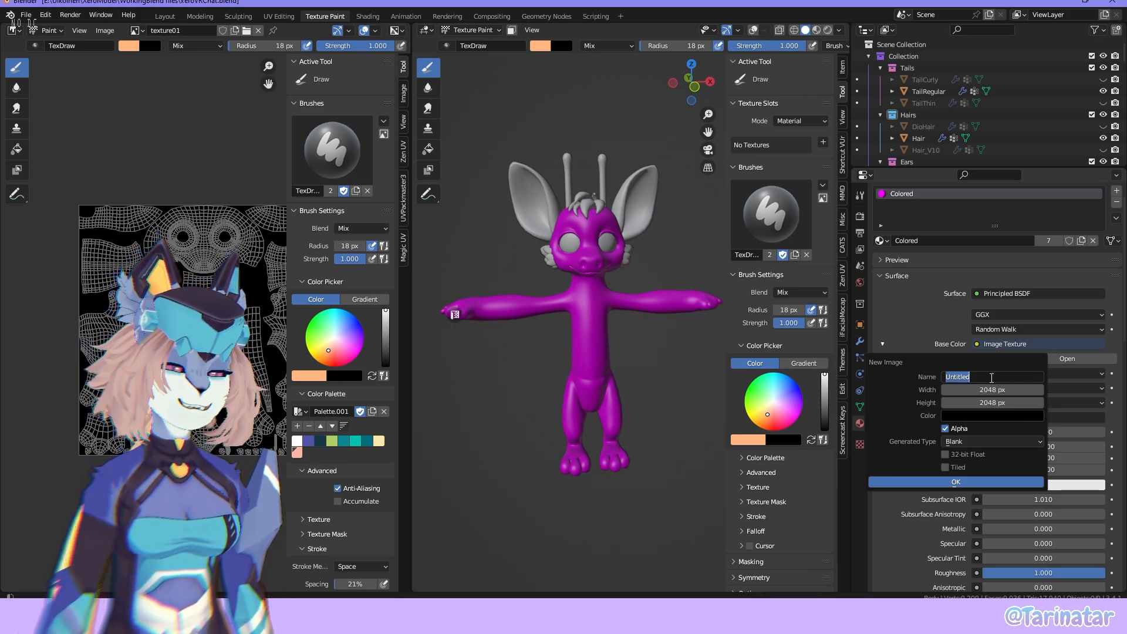
pyautogui.write('TextureColor')
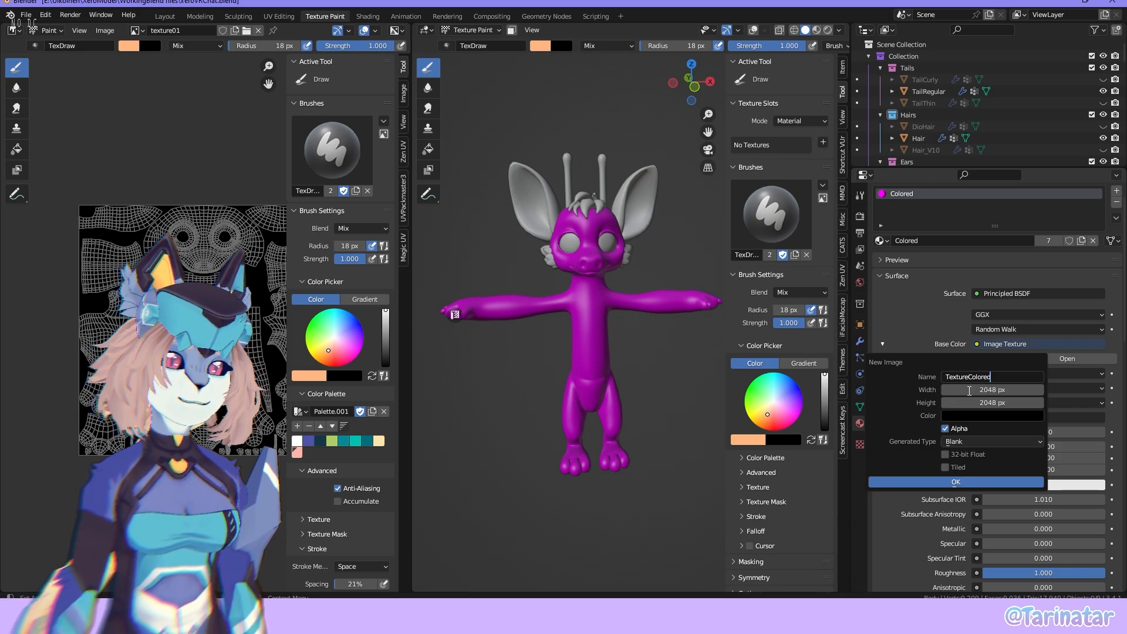
pyautogui.click(983, 480)
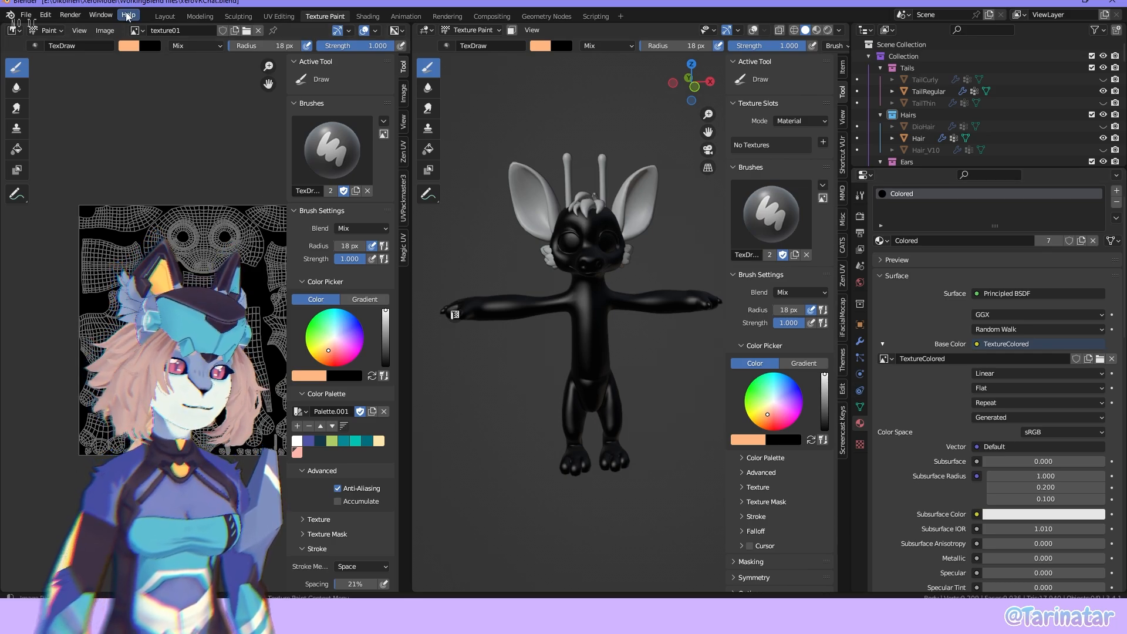
# Check the available images in both the image editor and the Colored material's base color.
pyautogui.click(135, 30)
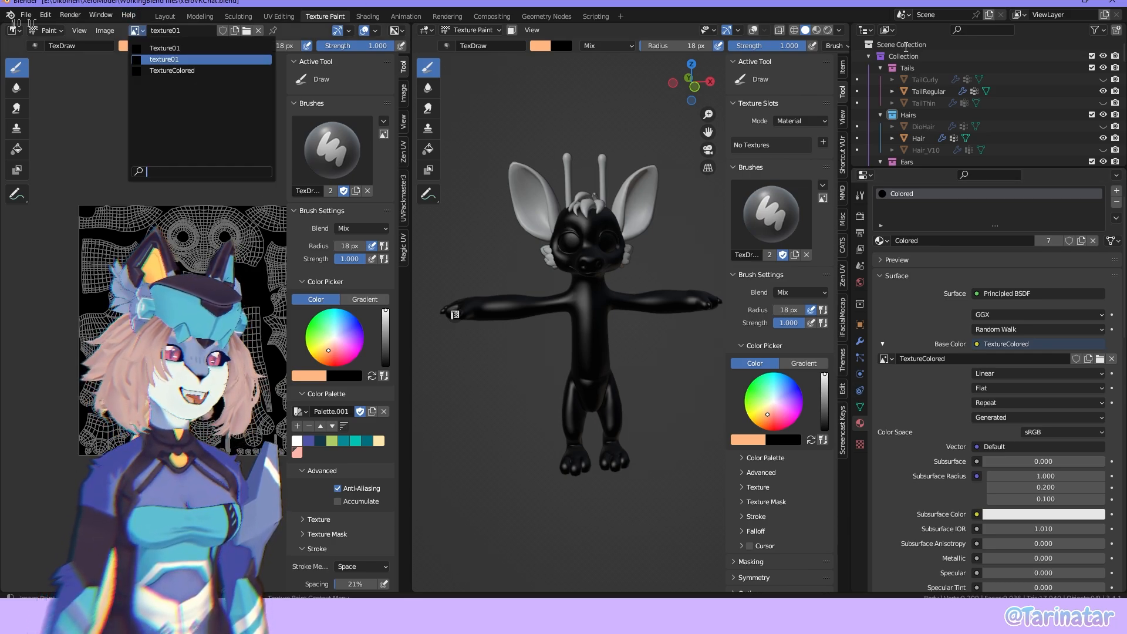
pyautogui.click(885, 359)
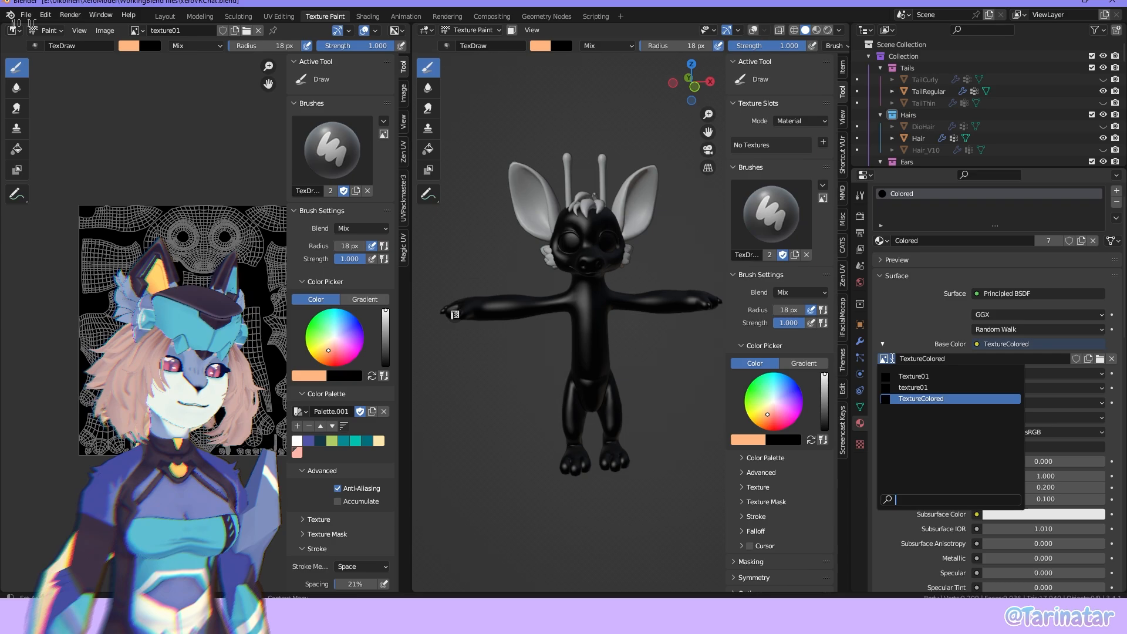
pyautogui.click(919, 328)
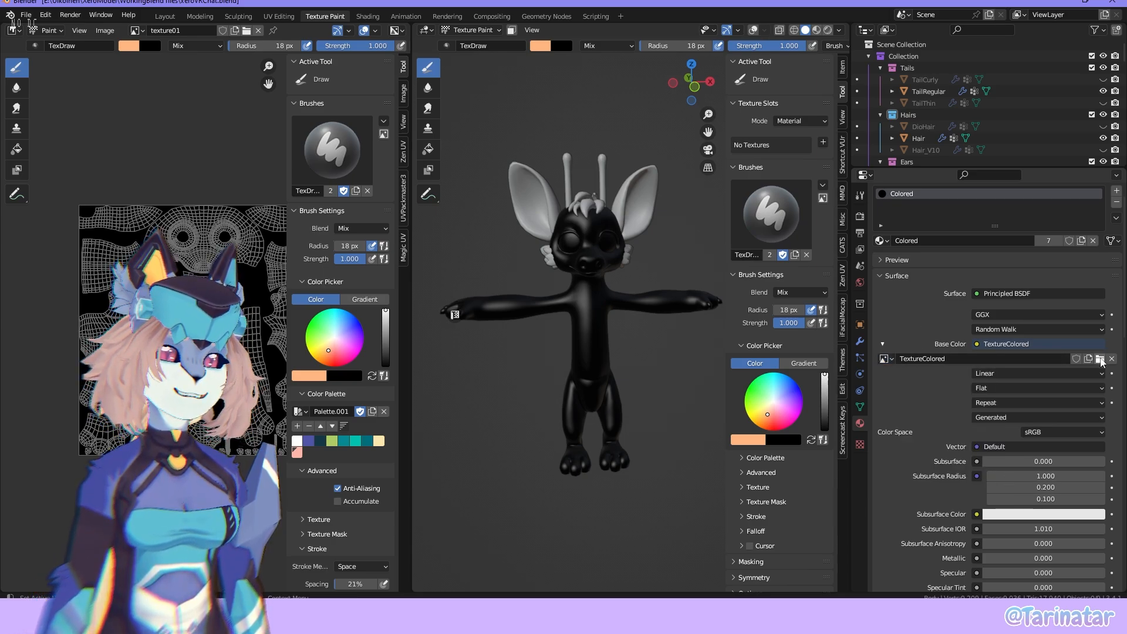
# Unlink TextureColored from the Colored material's base color and reassign it from the existing images, doing this twice.
pyautogui.click(1112, 359)
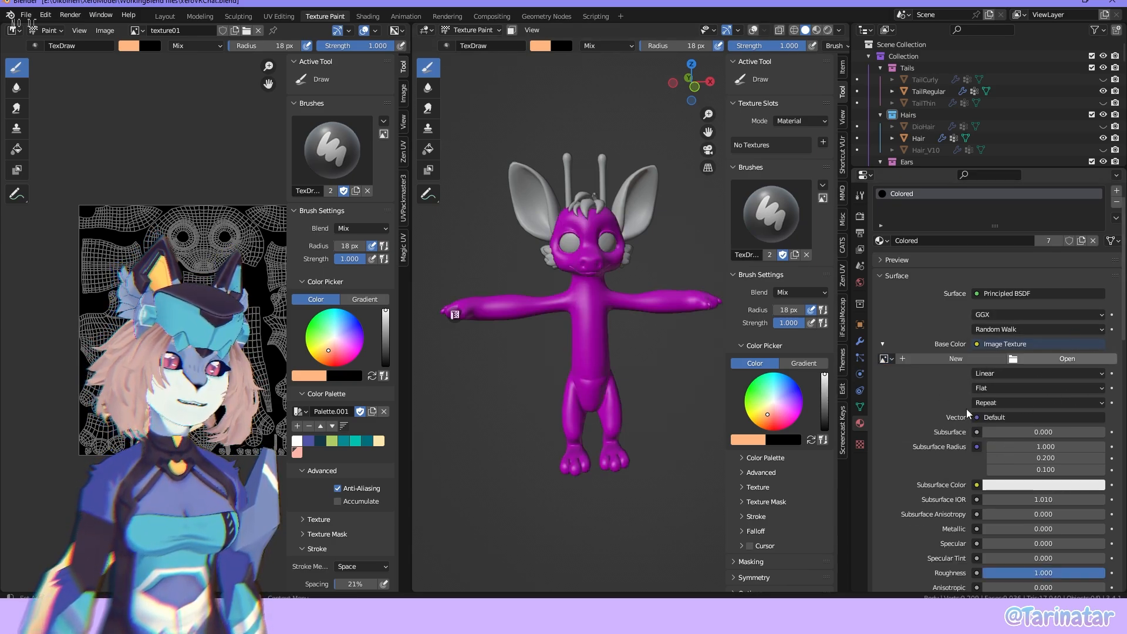
pyautogui.click(887, 360)
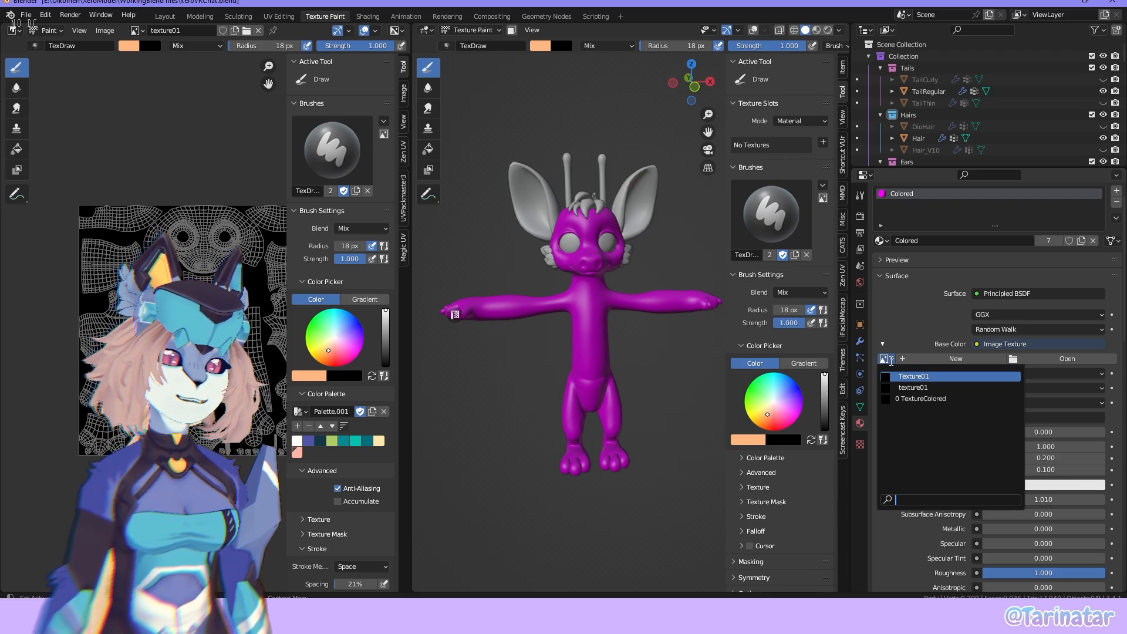
pyautogui.click(918, 399)
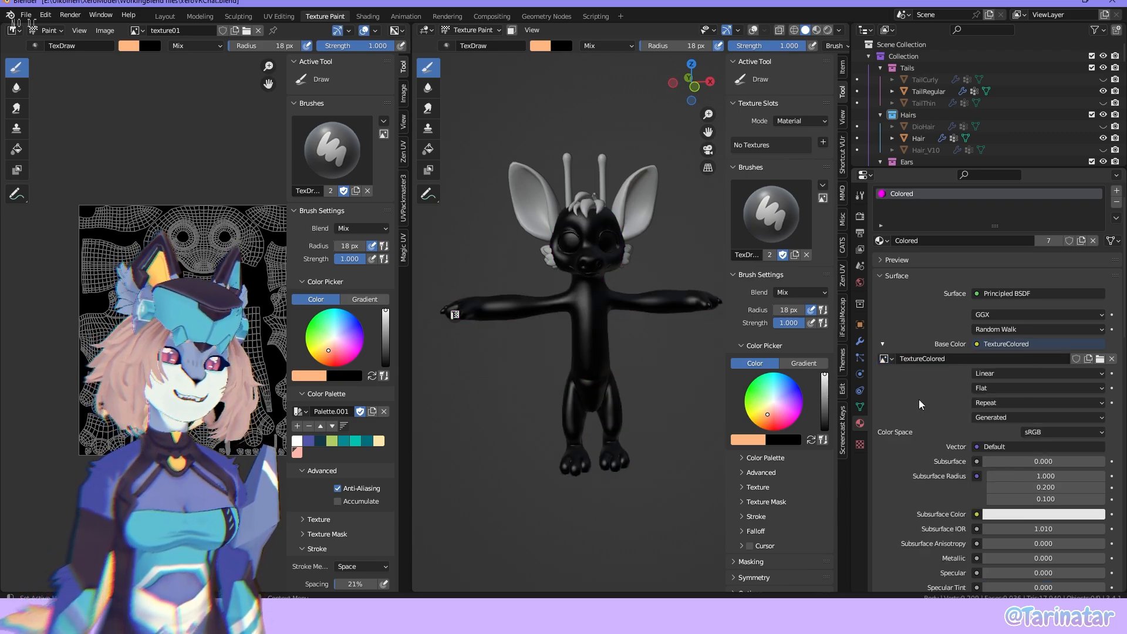
pyautogui.click(887, 359)
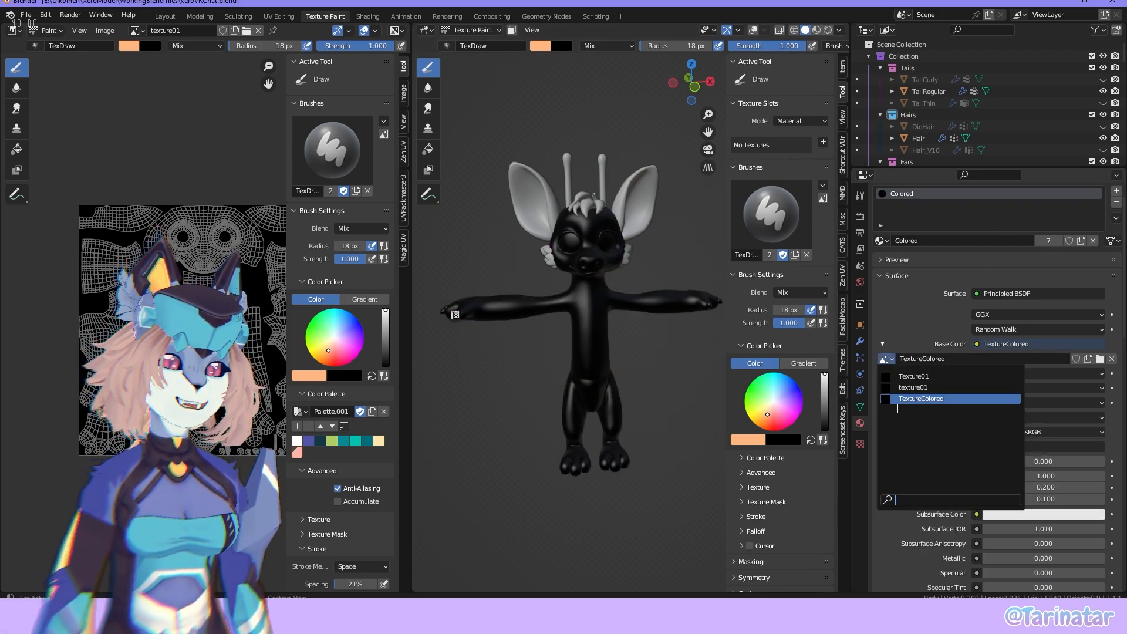
pyautogui.click(1111, 359)
pyautogui.click(886, 359)
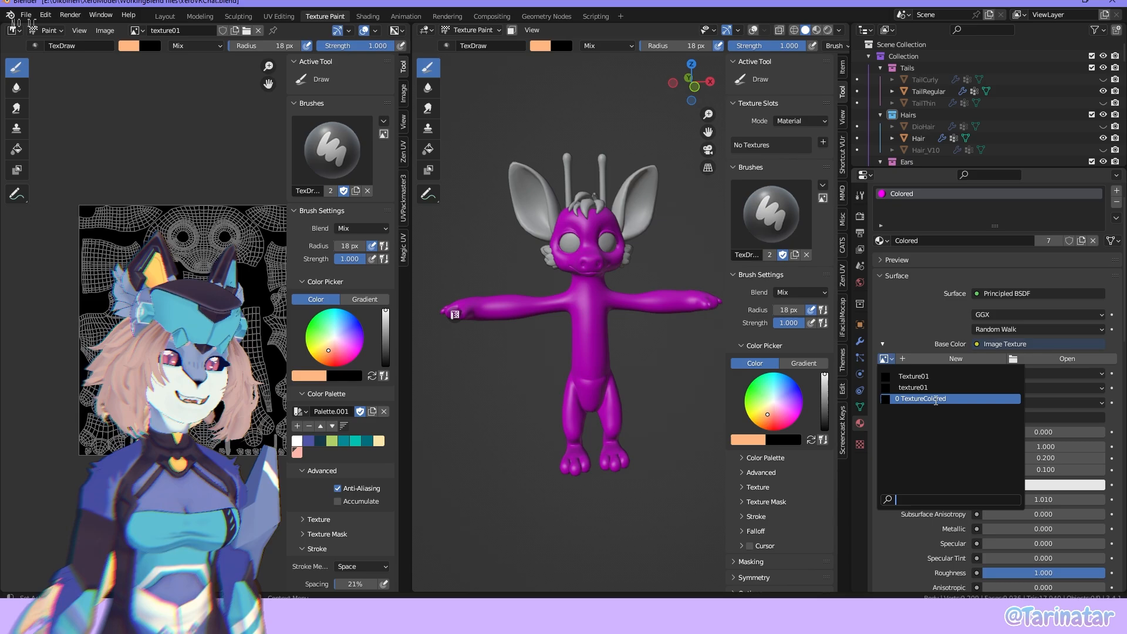
pyautogui.click(936, 399)
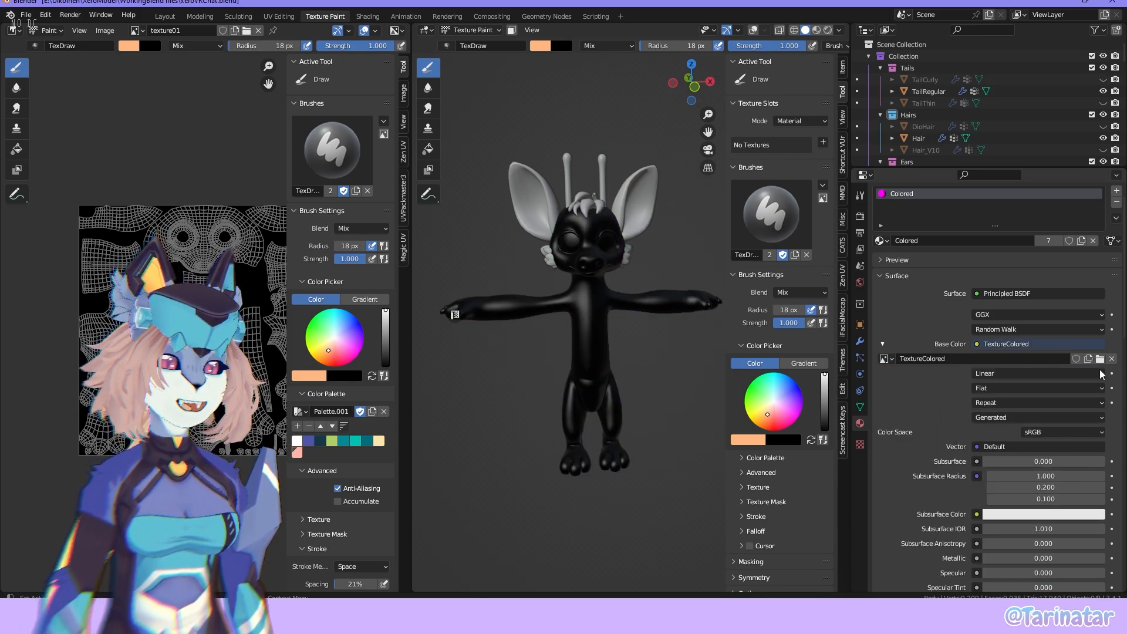
pyautogui.moveTo(672, 382)
pyautogui.mouseDown(button='middle')
pyautogui.moveTo(638, 378)
pyautogui.moveTo(661, 378)
pyautogui.mouseUp(button='middle')
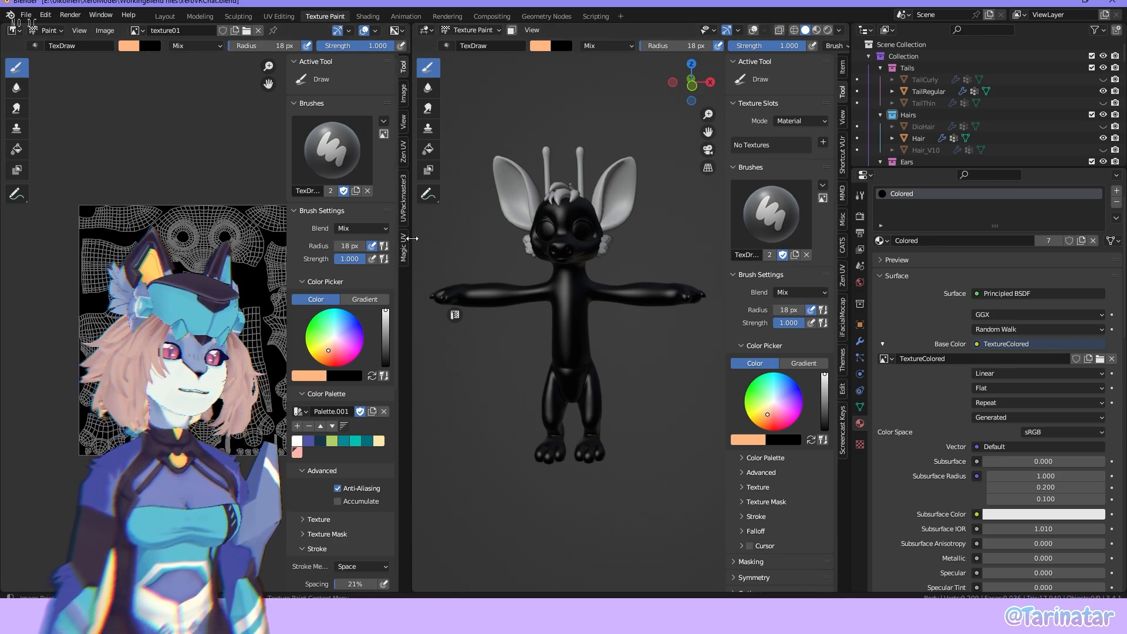
# Widen the image editor and show the TextureColored image in it instead of texture01.
pyautogui.moveTo(412, 238); pyautogui.dragTo(491, 239)
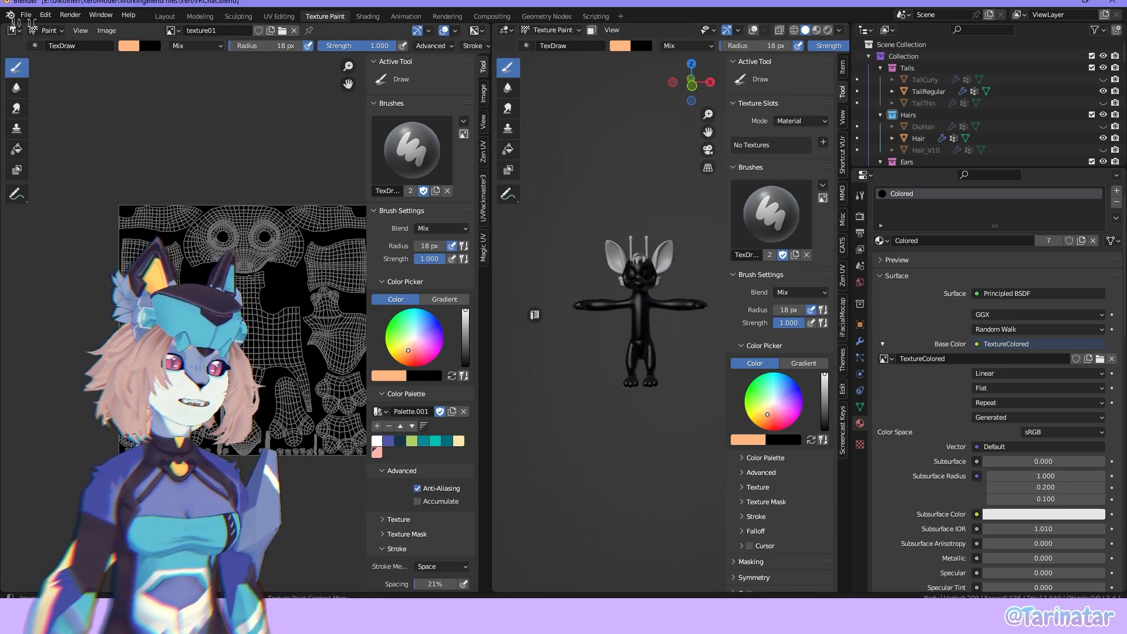
pyautogui.moveTo(292, 320); pyautogui.dragTo(251, 287, button='middle')
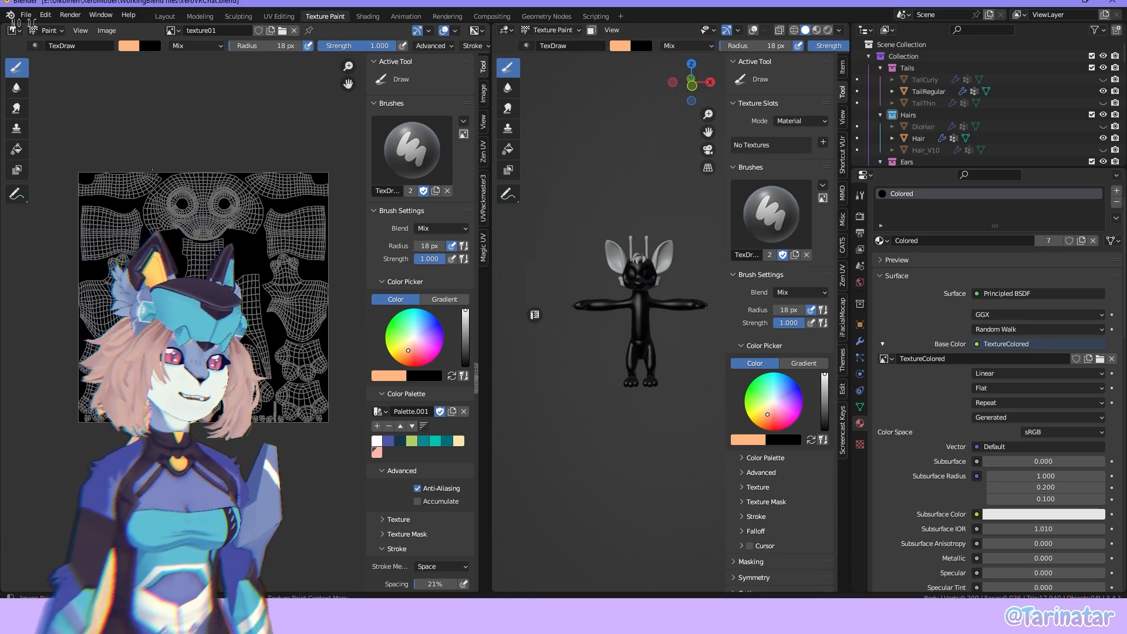
pyautogui.click(170, 31)
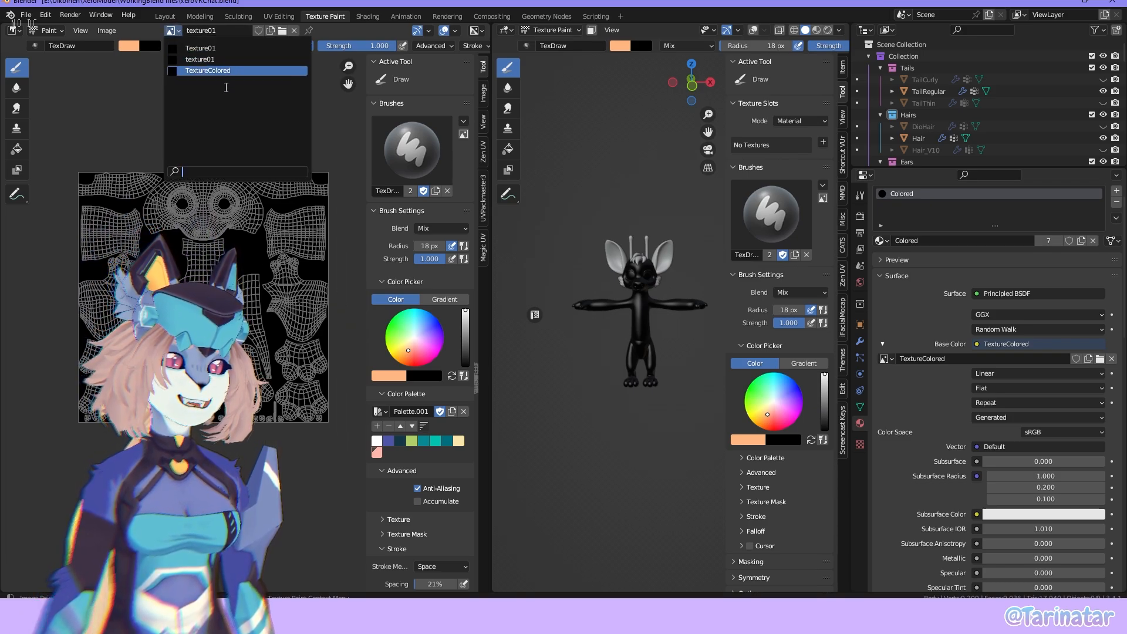
pyautogui.click(214, 71)
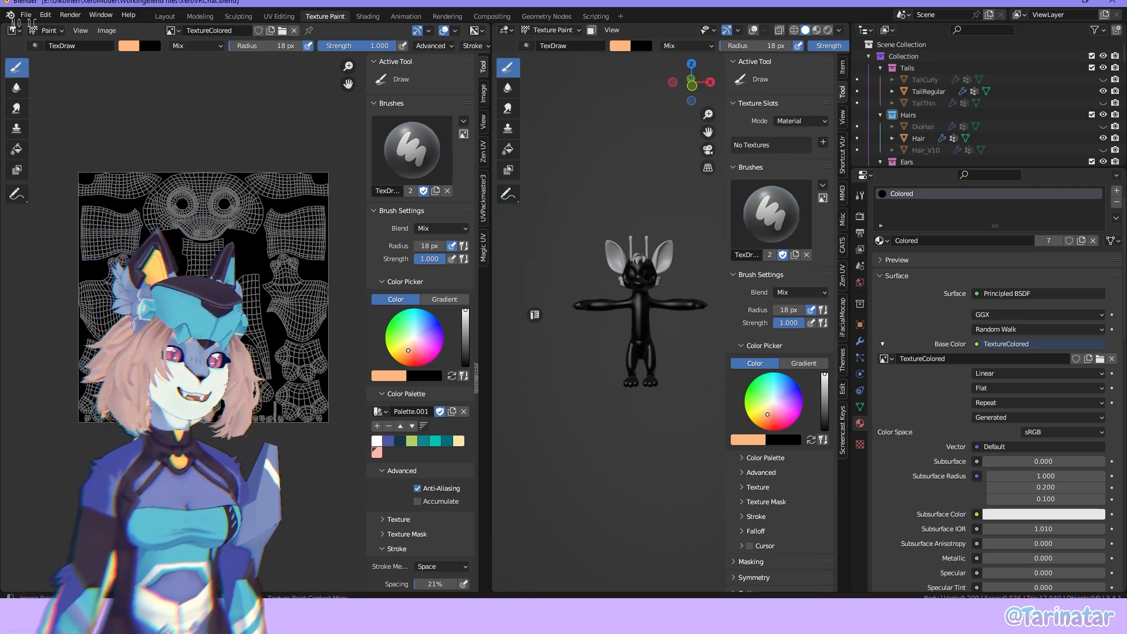
pyautogui.scroll(1, 243, 322)
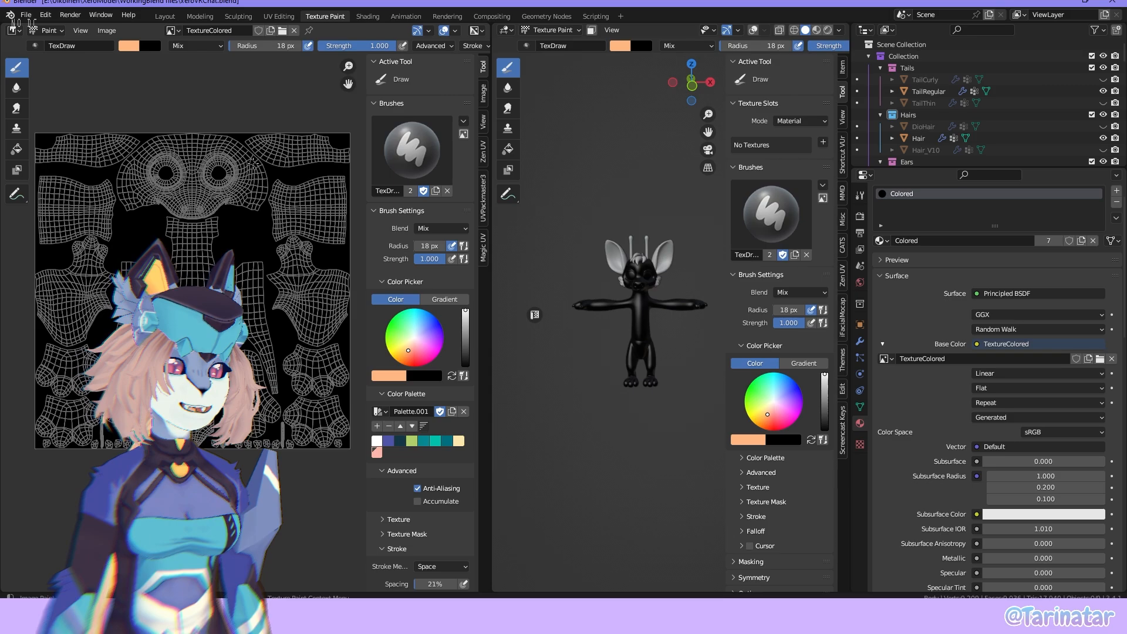
pyautogui.click(115, 34)
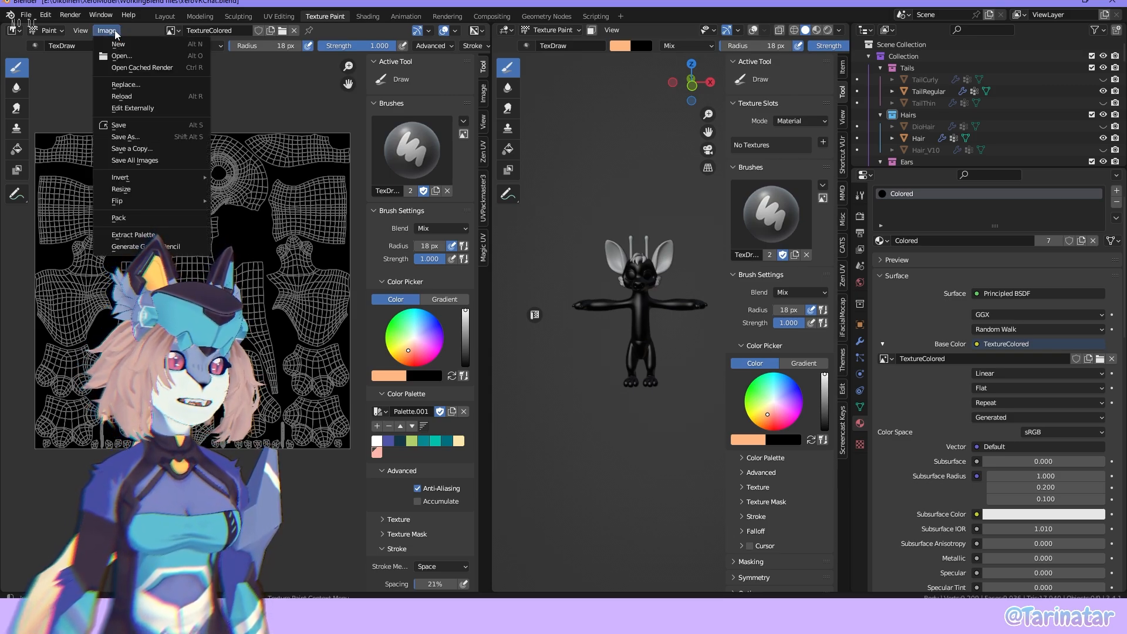
pyautogui.click(163, 125)
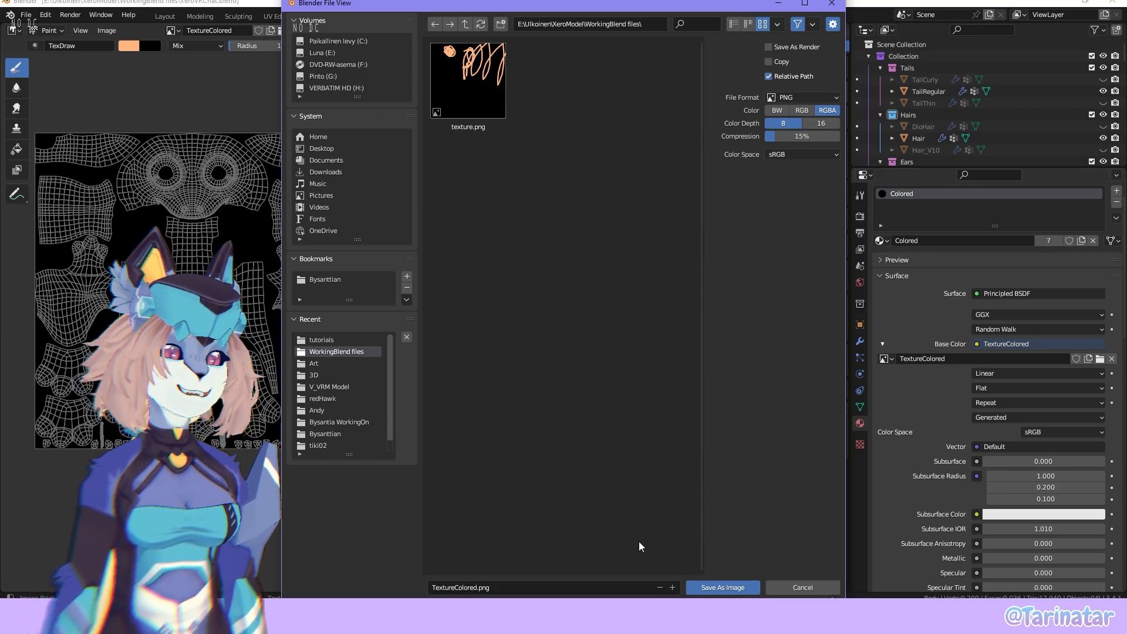
pyautogui.click(833, 589)
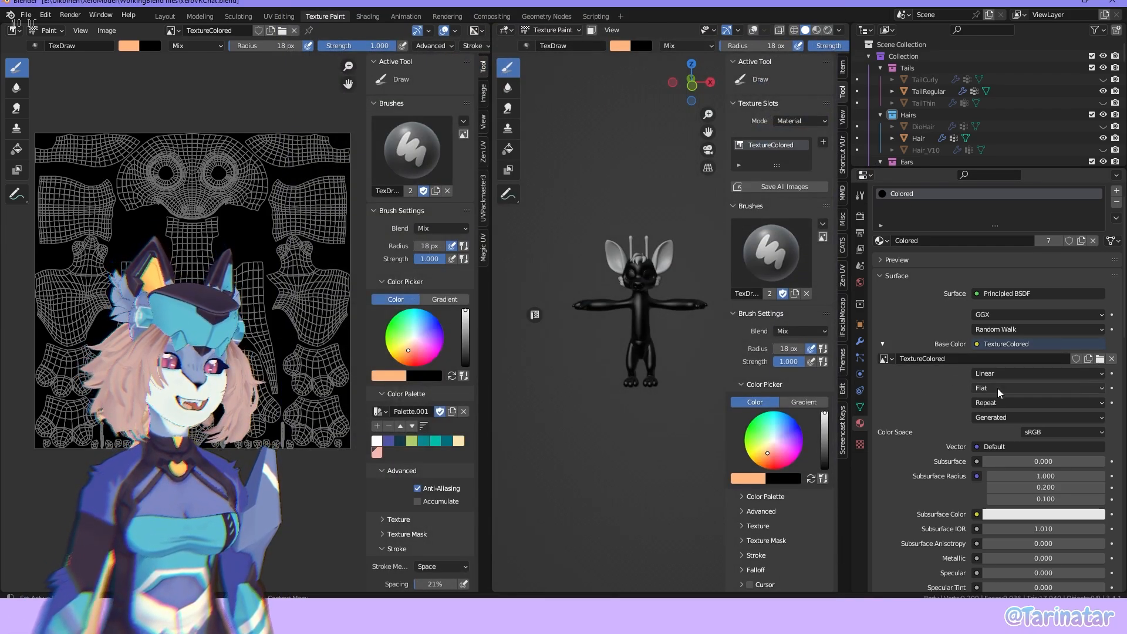
# Save the TextureColored image as TextureColored.png in the G:\Art\tutorials folder.
pyautogui.click(106, 30)
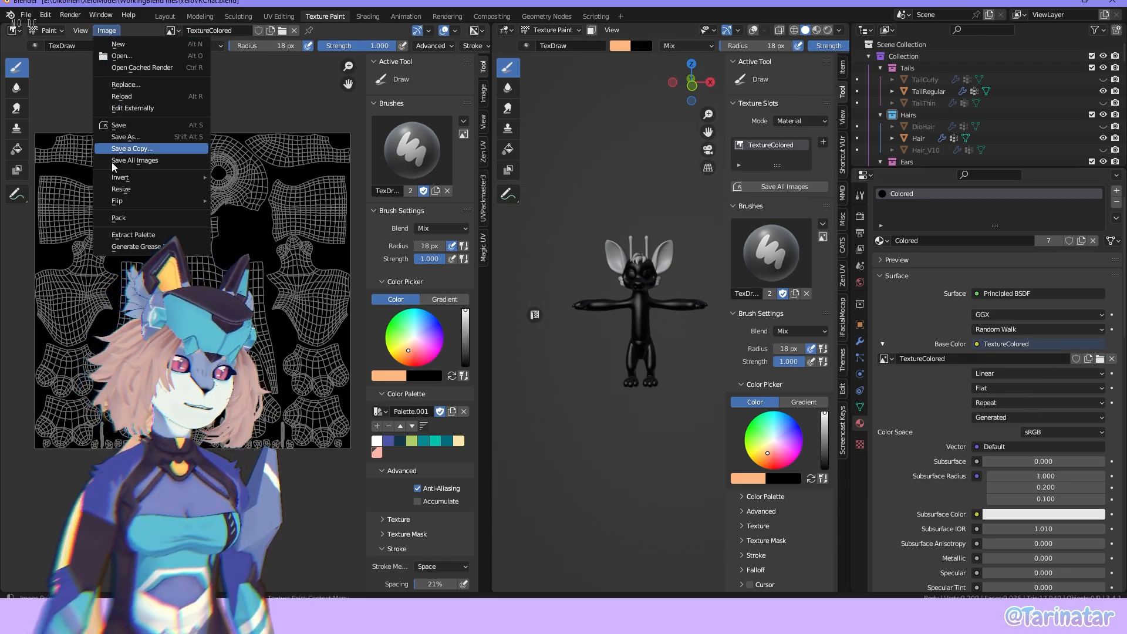
pyautogui.click(125, 136)
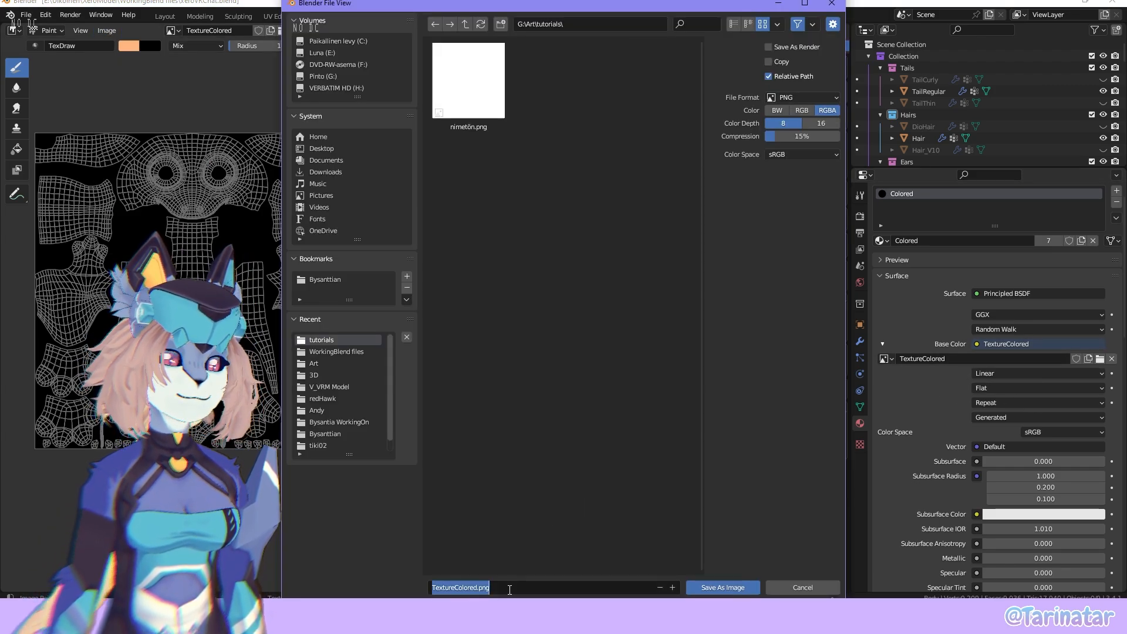
pyautogui.click(714, 590)
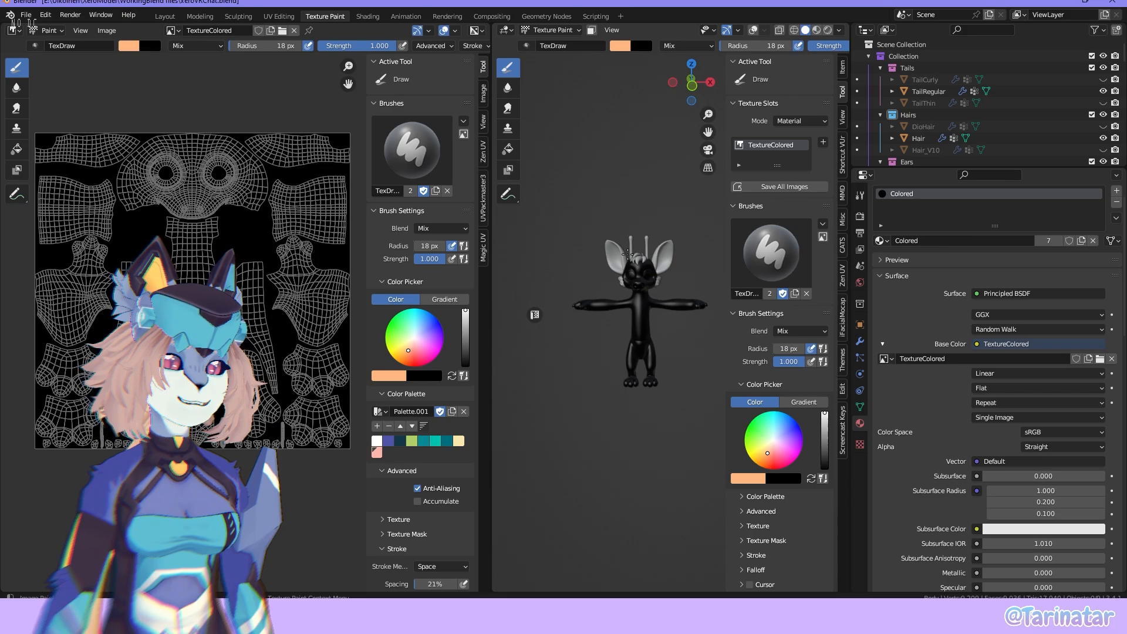
# Enlarge the outliner vertically so it lists the scene objects down to Body, Eye and Mouth.
pyautogui.scroll(-2, 665, 369)
pyautogui.keyDown('shift'); pyautogui.moveTo(665, 369); pyautogui.dragTo(757, 376, button='middle'); pyautogui.keyUp('shift')
pyautogui.moveTo(986, 168); pyautogui.dragTo(986, 461)
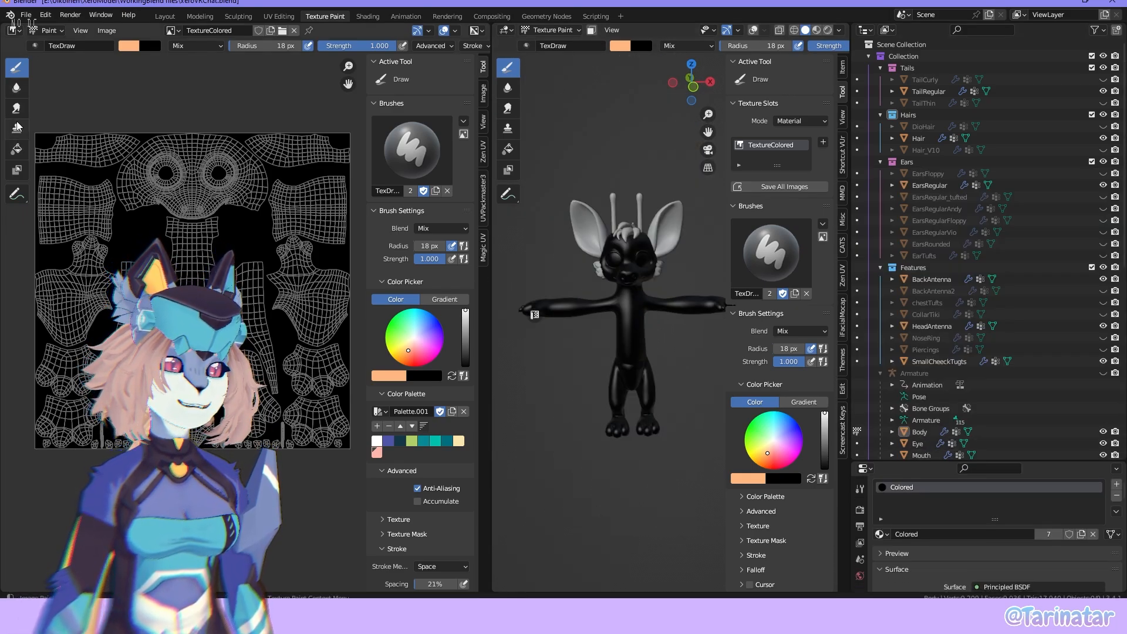
# Choose a salmon-orange brush color and paint it over the character's head, torso, upper arms and hips.
pyautogui.click(411, 354)
pyautogui.moveTo(631, 302); pyautogui.dragTo(636, 358)
pyautogui.moveTo(631, 244)
pyautogui.mouseDown()
pyautogui.moveTo(649, 264)
pyautogui.moveTo(634, 291)
pyautogui.moveTo(710, 304)
pyautogui.mouseUp()
pyautogui.moveTo(636, 355); pyautogui.dragTo(645, 379)
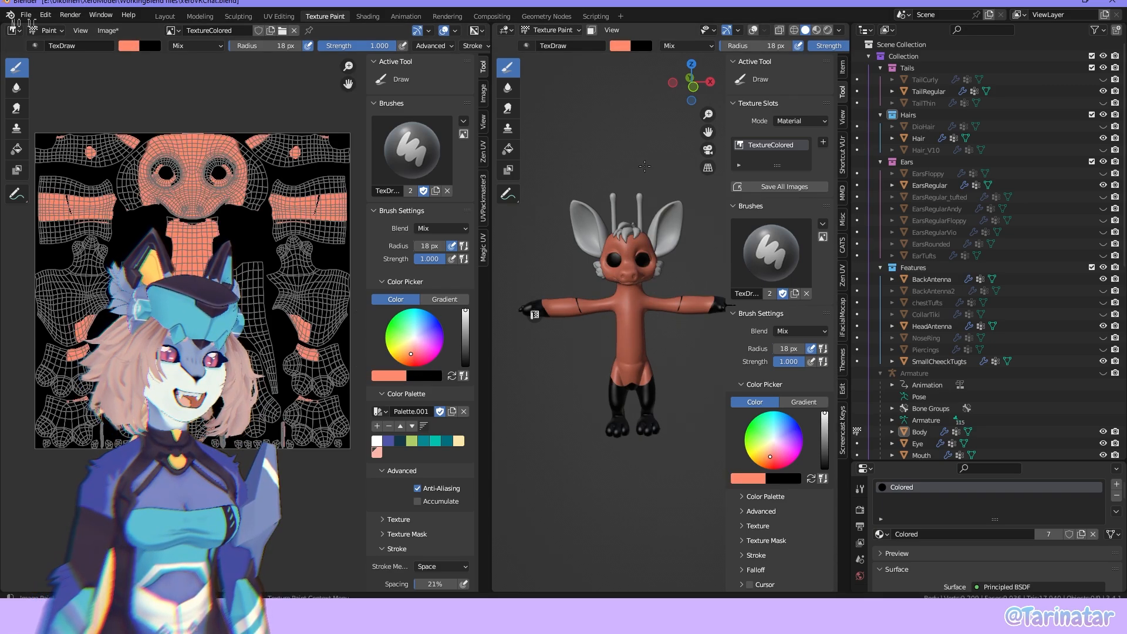
# Enable X-axis mesh symmetry for painting and cover most of the body, arms, legs and face in light pink.
pyautogui.scroll(-5, 763, 46)
pyautogui.scroll(-8, 771, 47)
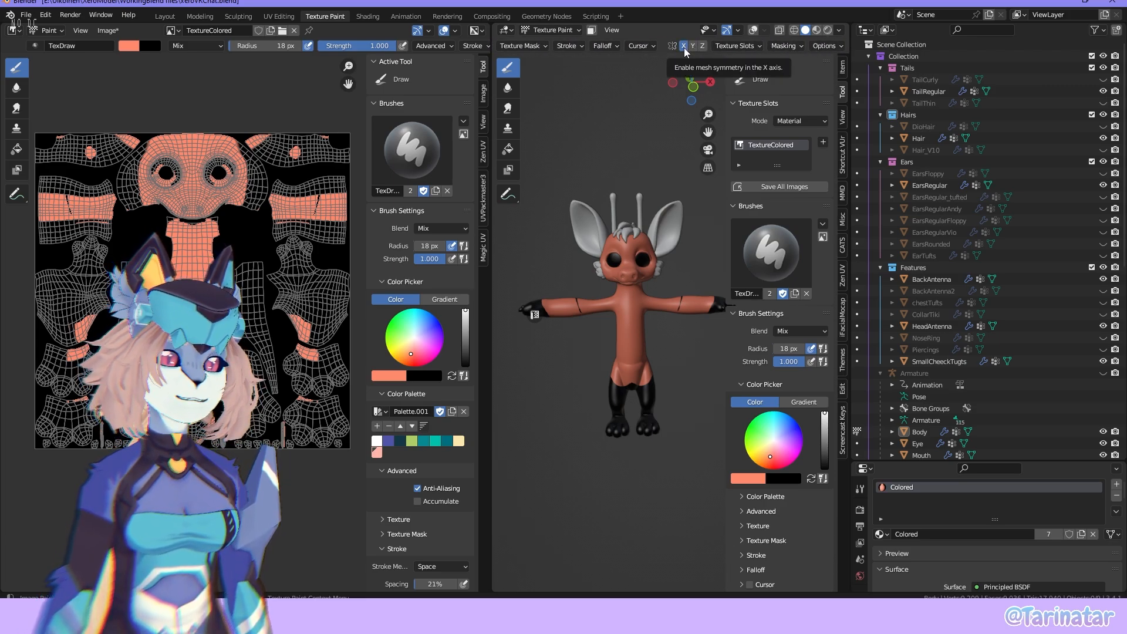
pyautogui.click(684, 47)
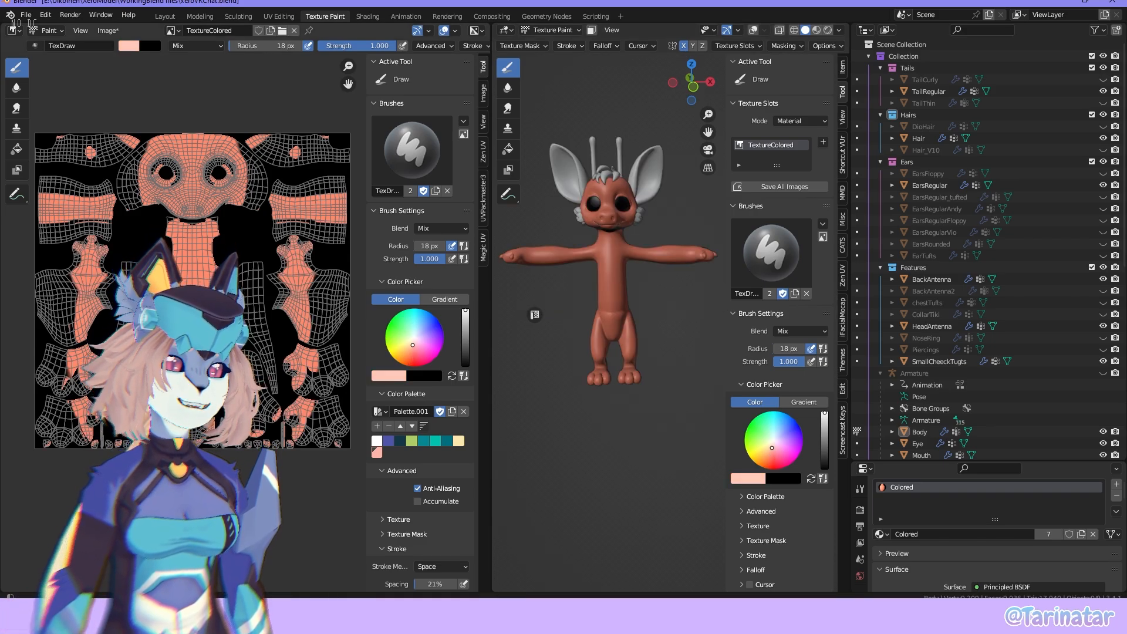
pyautogui.moveTo(636, 375); pyautogui.dragTo(631, 341)
pyautogui.moveTo(687, 255)
pyautogui.mouseDown()
pyautogui.moveTo(613, 252)
pyautogui.moveTo(625, 191)
pyautogui.mouseUp()
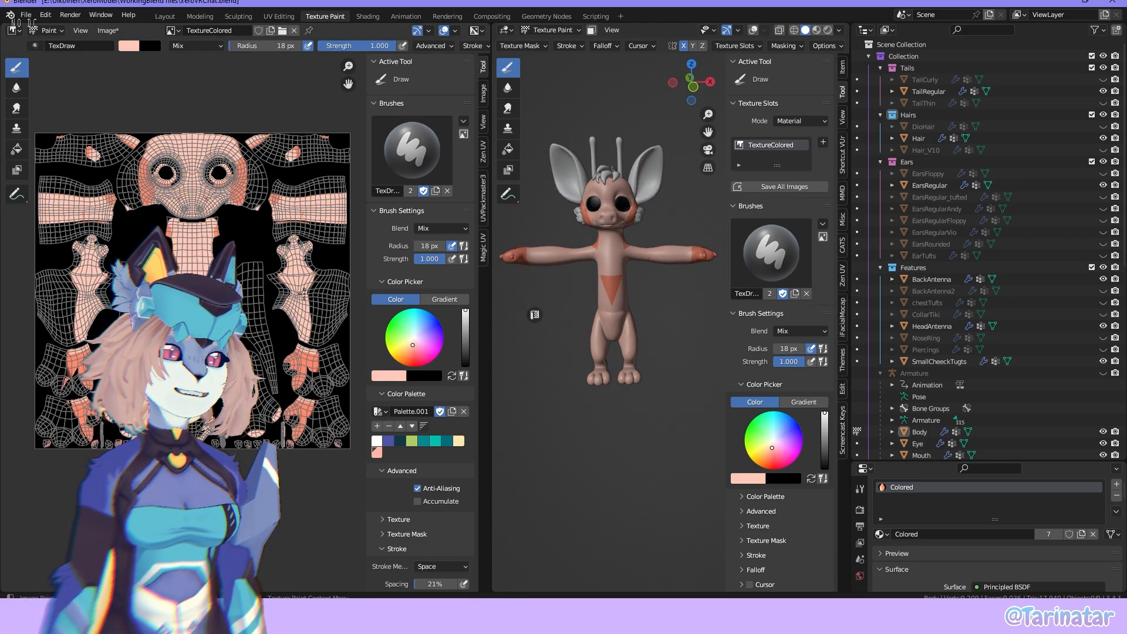
pyautogui.moveTo(611, 276); pyautogui.dragTo(612, 303)
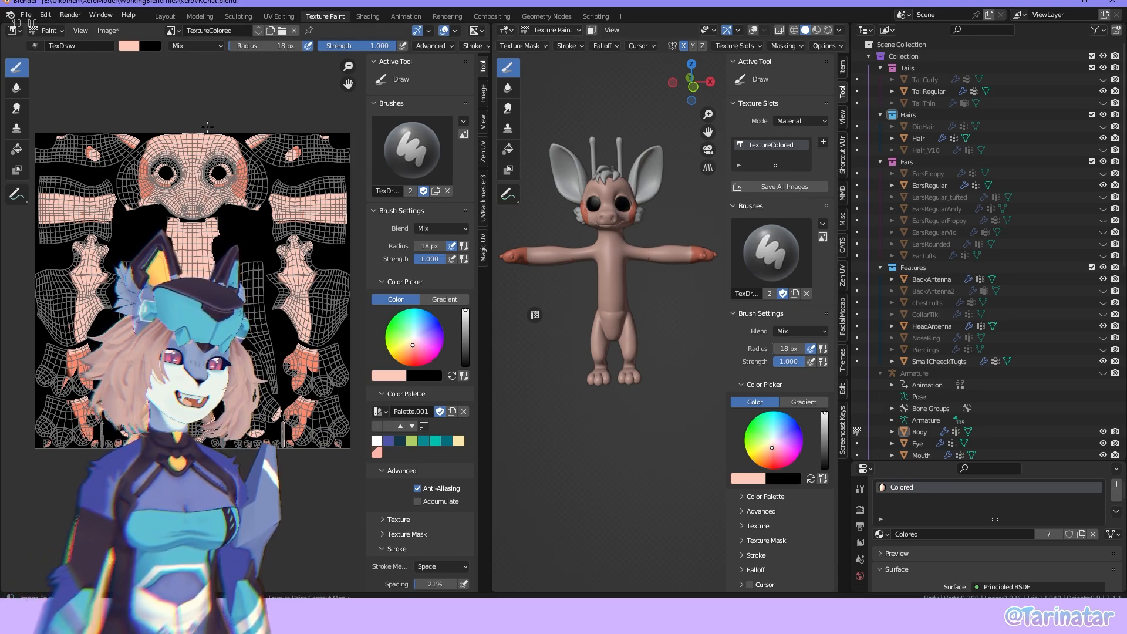
# Save the painted TextureColored image, add a small light pink stroke beside the face, and save the image again.
pyautogui.click(107, 31)
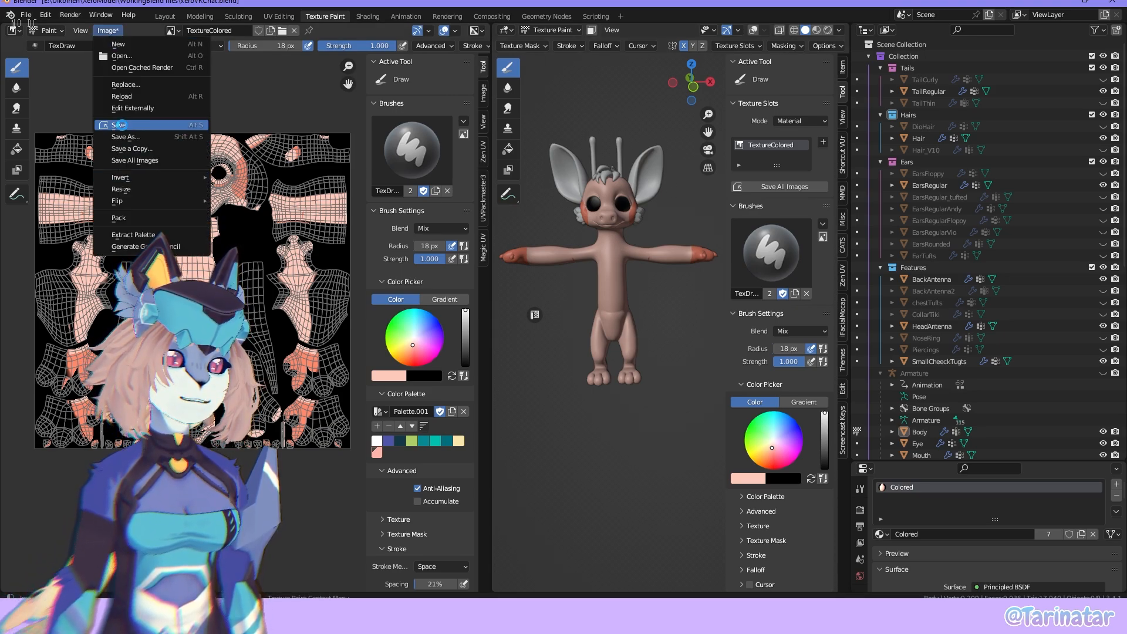
pyautogui.click(120, 124)
pyautogui.moveTo(582, 214); pyautogui.dragTo(588, 225)
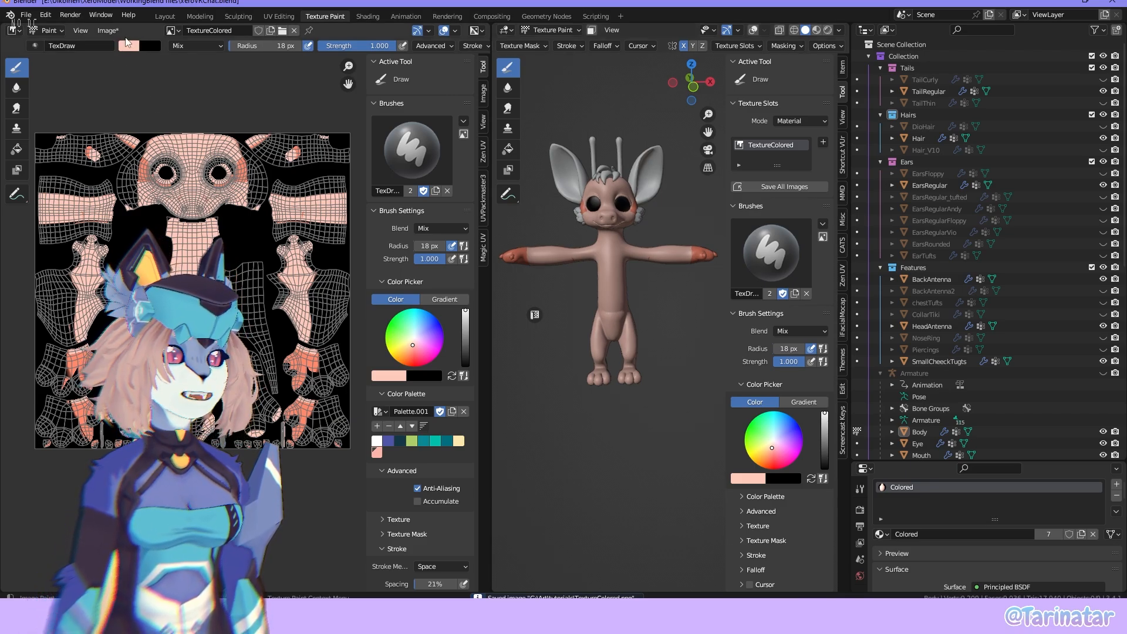
pyautogui.click(108, 30)
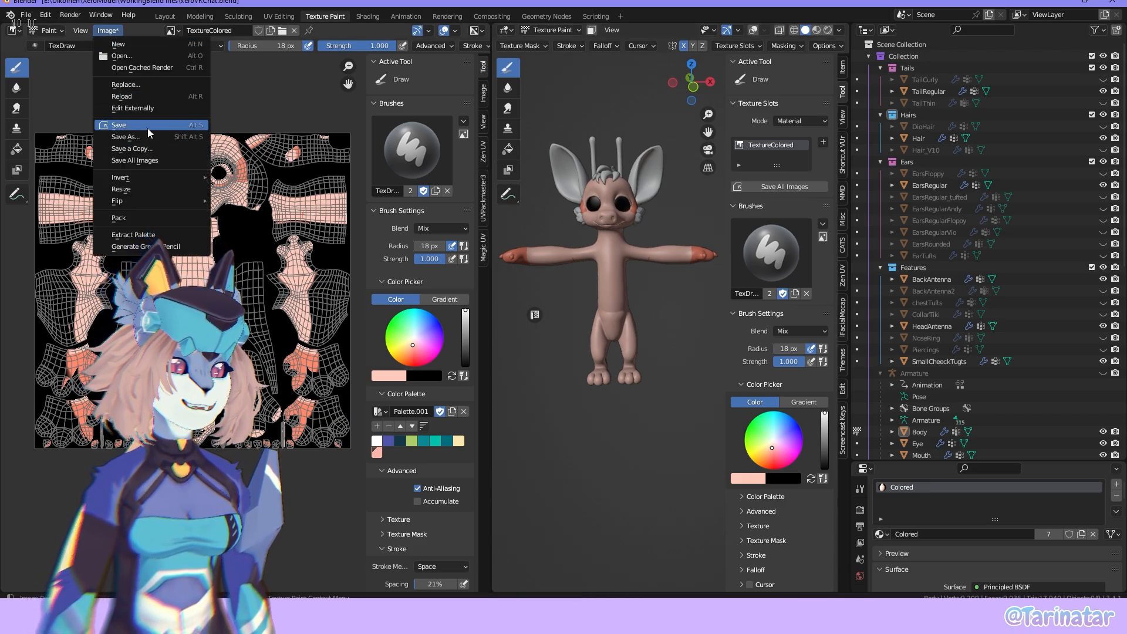
pyautogui.click(147, 126)
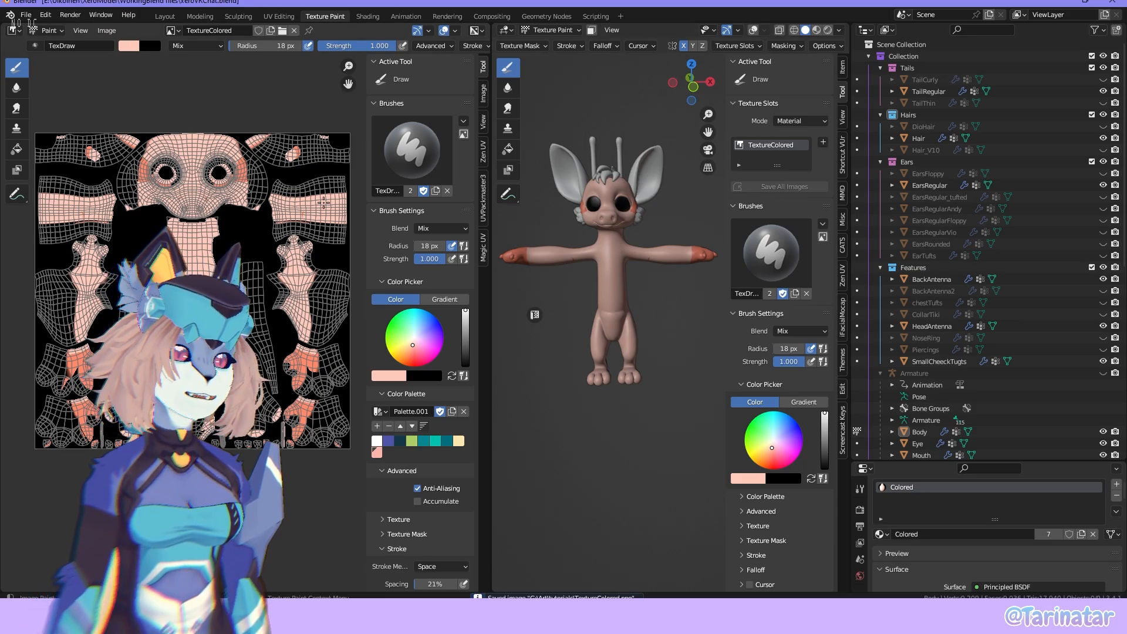
# Examine the painted texture's UV layout, the scene's object list and the Colored material's base color settings.
pyautogui.scroll(1, 262, 253)
pyautogui.scroll(-2, 193, 217)
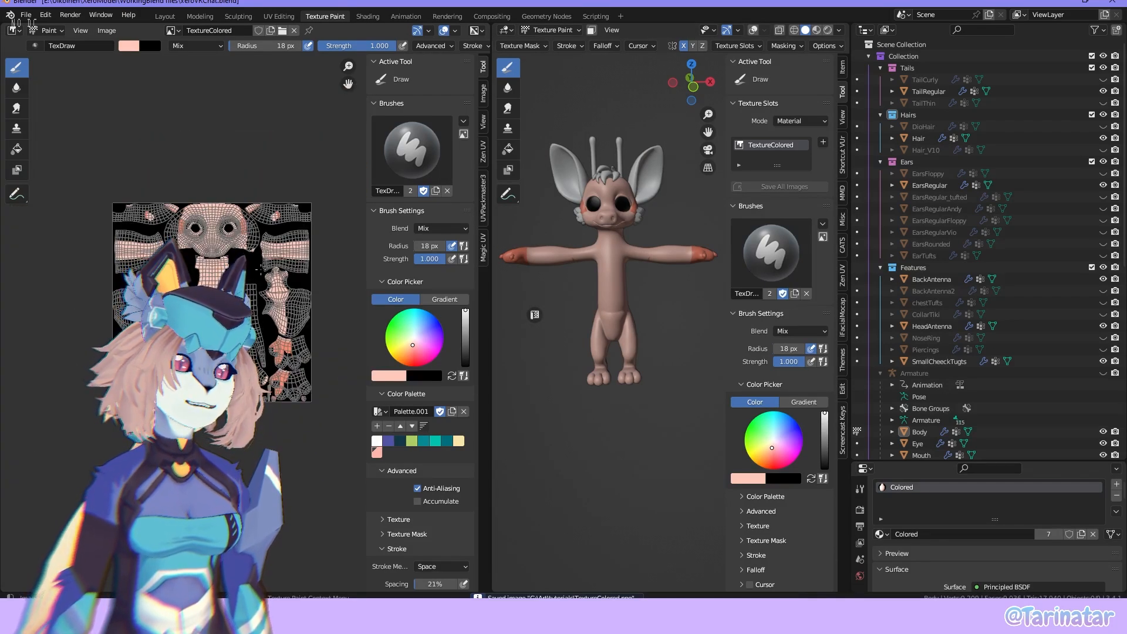
pyautogui.scroll(2, 260, 268)
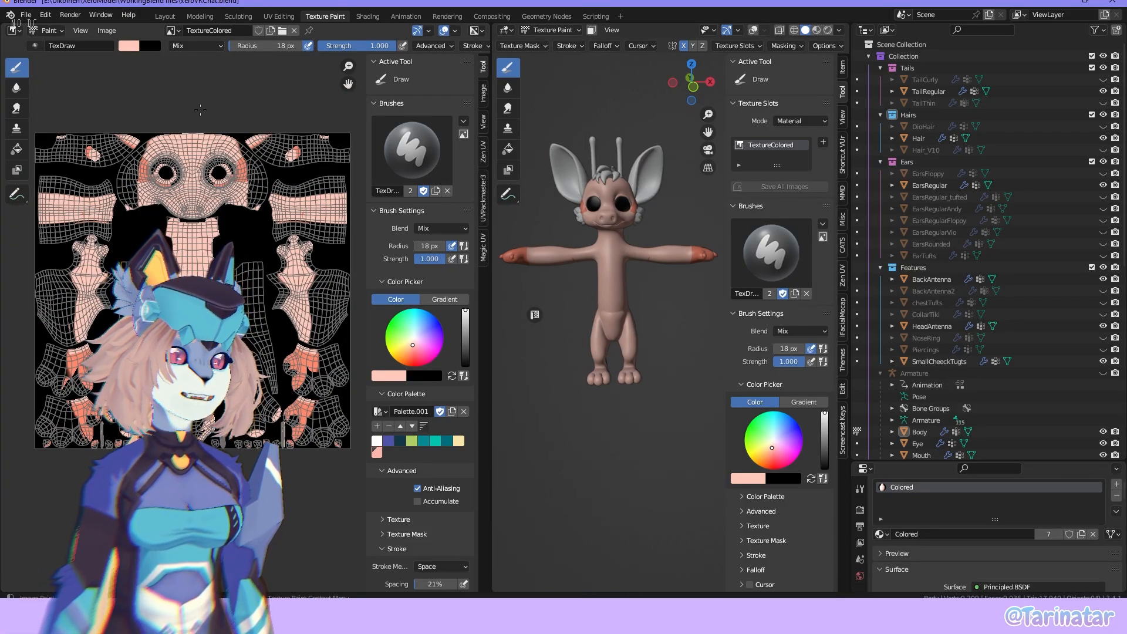
pyautogui.scroll(-1, 217, 110)
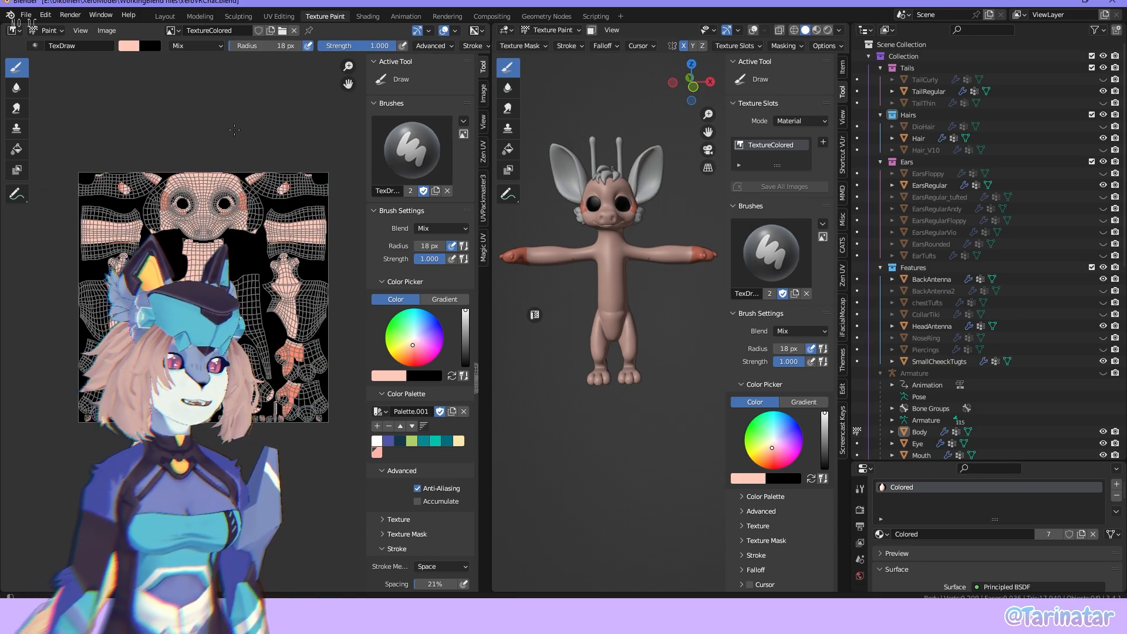
pyautogui.moveTo(225, 156)
pyautogui.mouseDown(button='middle')
pyautogui.moveTo(249, 97)
pyautogui.moveTo(226, 121)
pyautogui.moveTo(237, 160)
pyautogui.mouseUp(button='middle')
pyautogui.scroll(1, 226, 122)
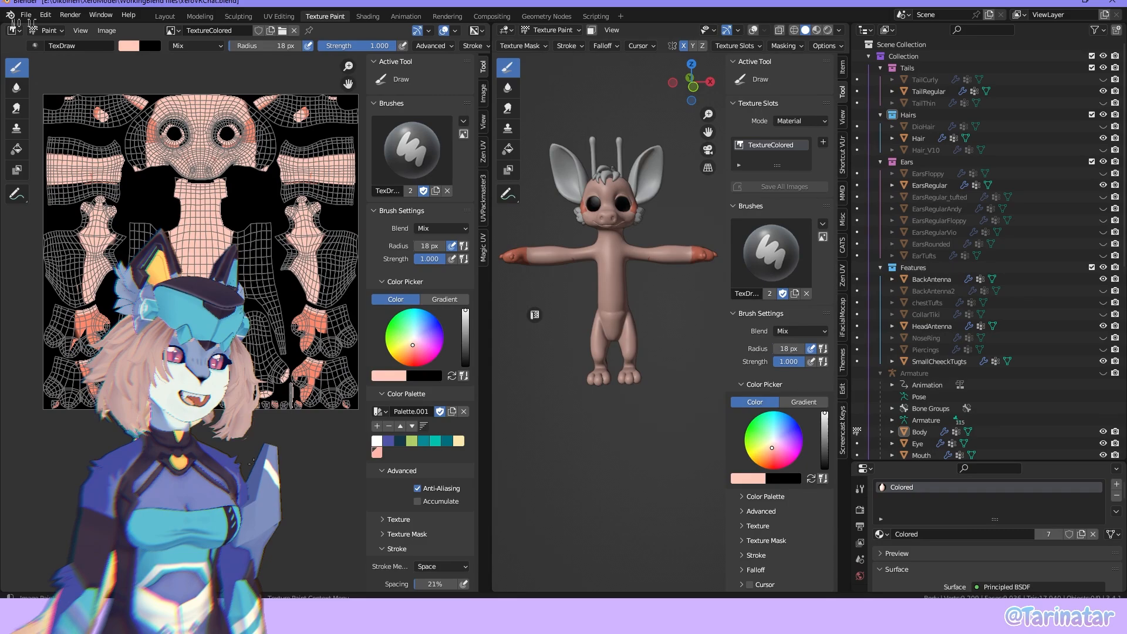
pyautogui.scroll(-7, 978, 270)
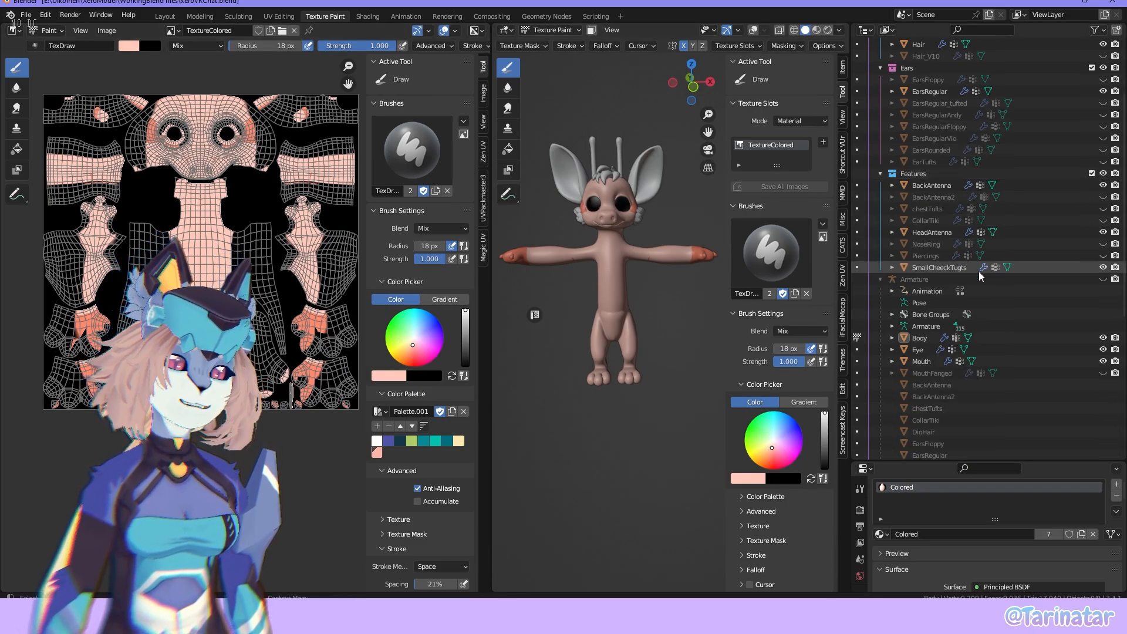
pyautogui.scroll(7, 1025, 387)
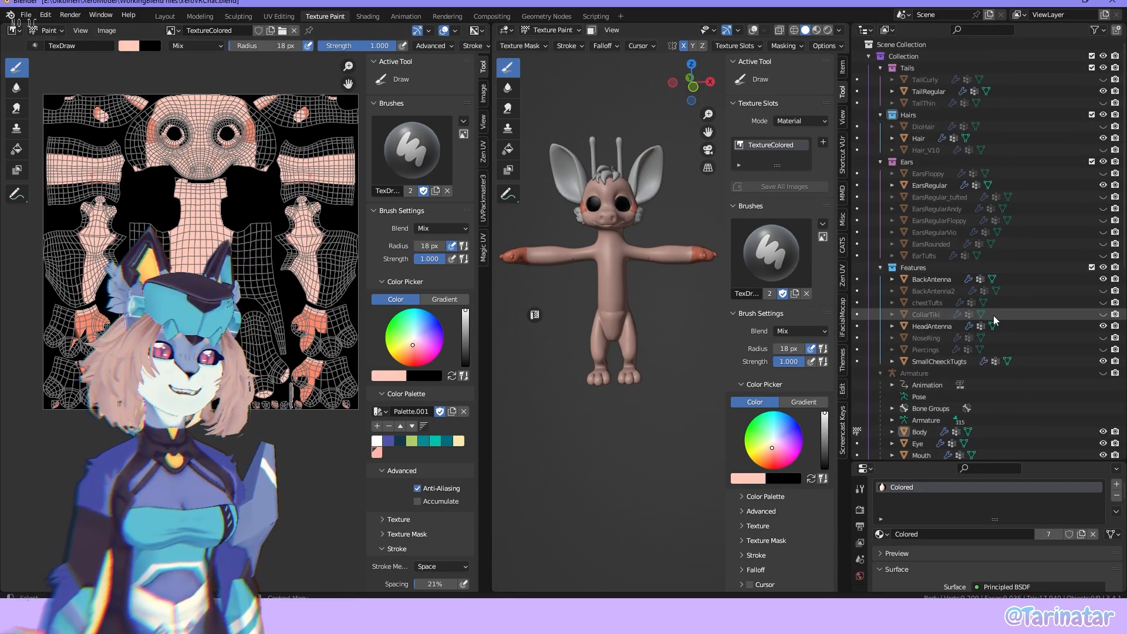
pyautogui.scroll(-3, 983, 317)
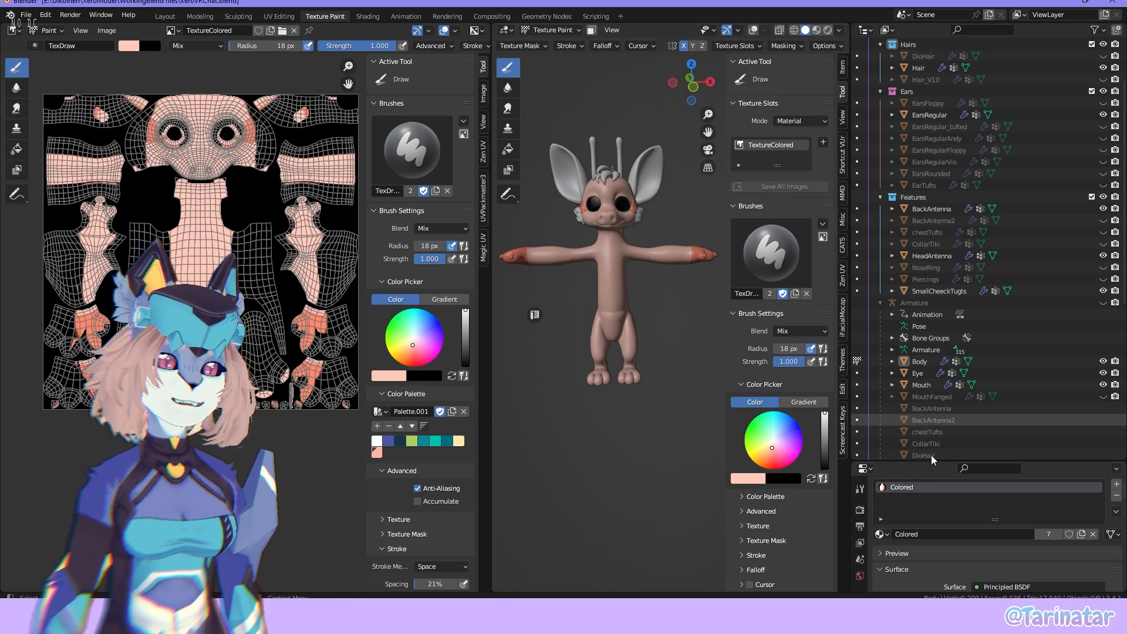
pyautogui.moveTo(940, 463); pyautogui.dragTo(940, 305)
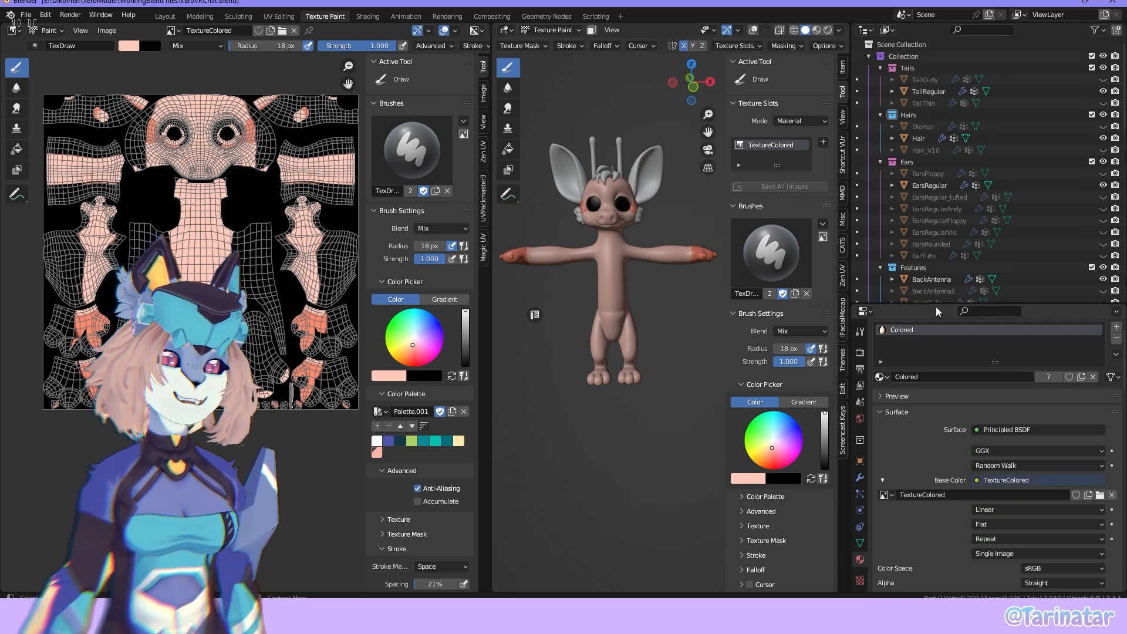
pyautogui.moveTo(930, 303); pyautogui.dragTo(973, 498)
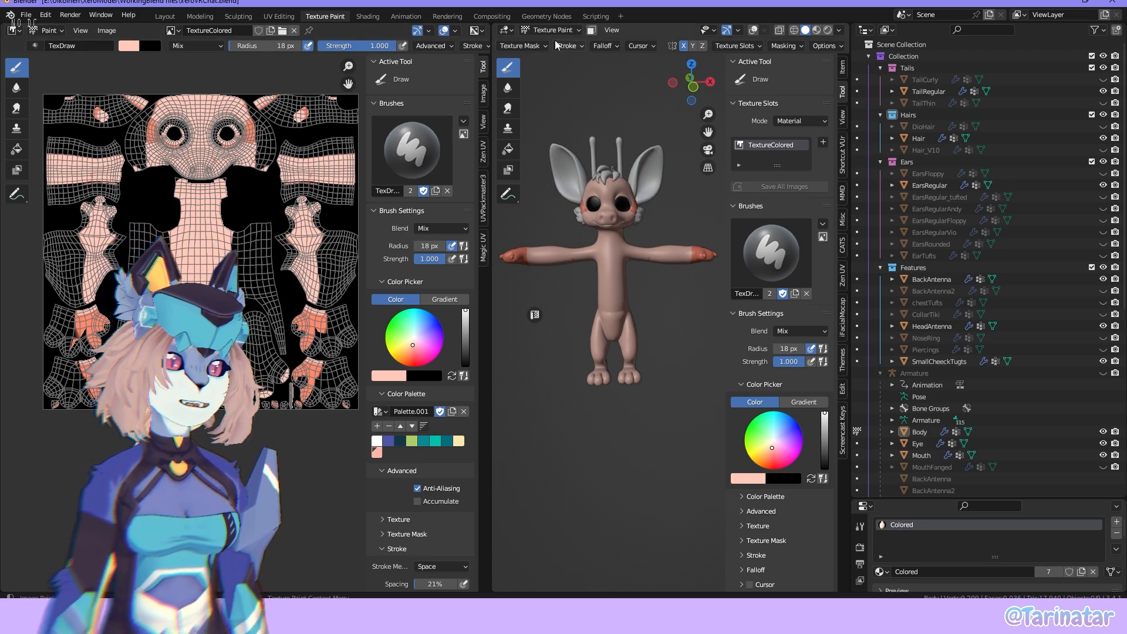
# Switch to Object Mode, select the EarsRegular object and enter Texture Paint mode on it.
pyautogui.click(540, 31)
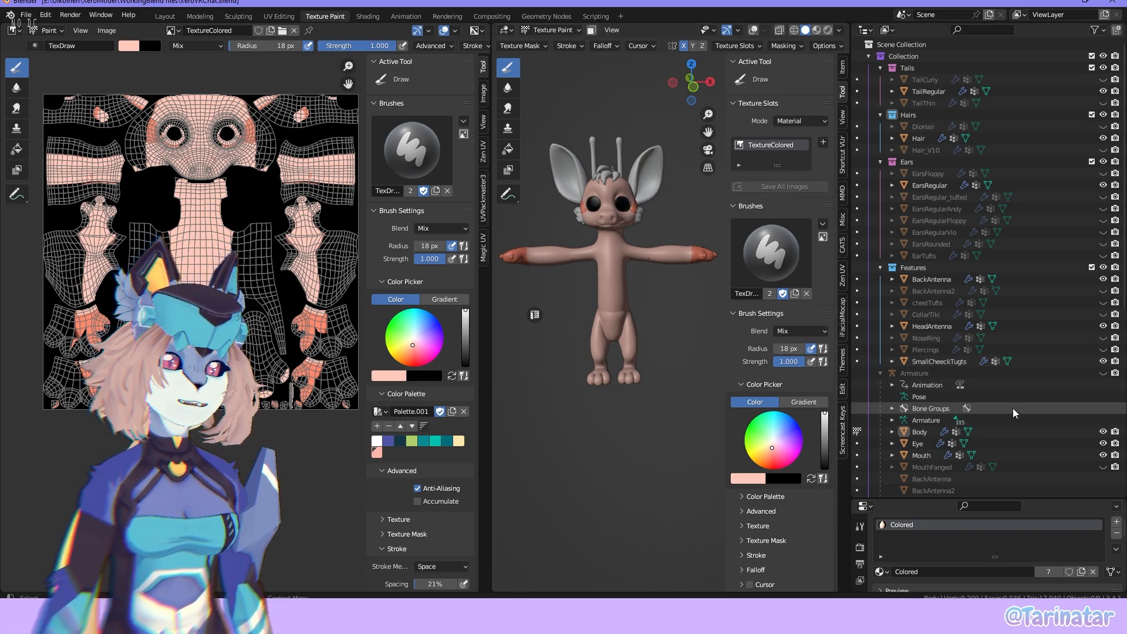
pyautogui.click(537, 31)
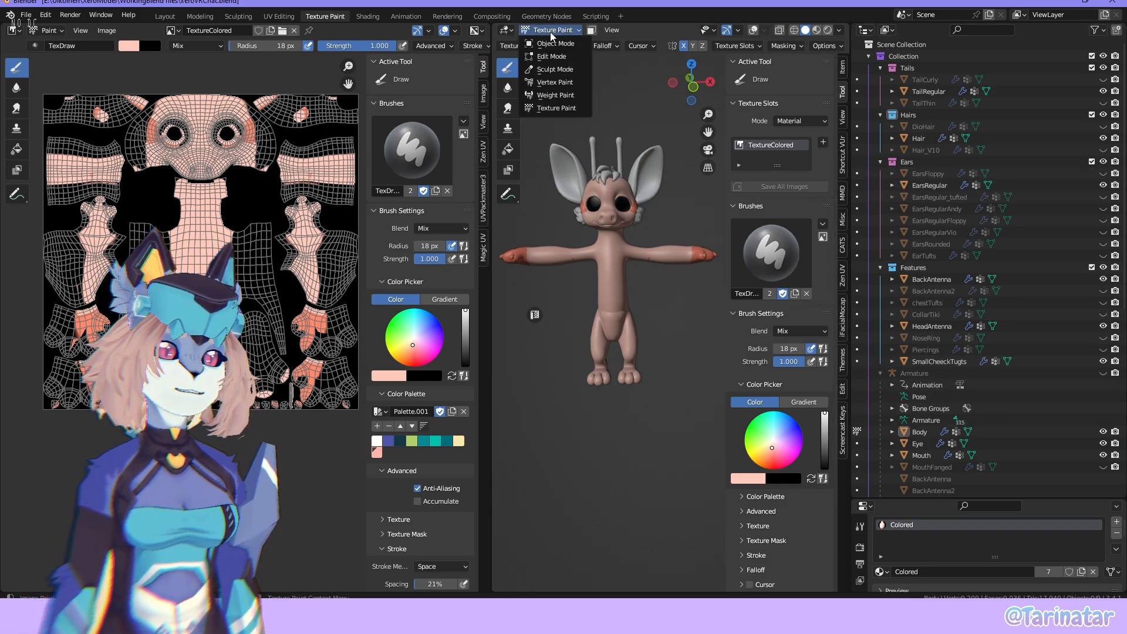
pyautogui.click(556, 39)
pyautogui.click(651, 172)
pyautogui.moveTo(651, 172); pyautogui.dragTo(622, 164, button='middle')
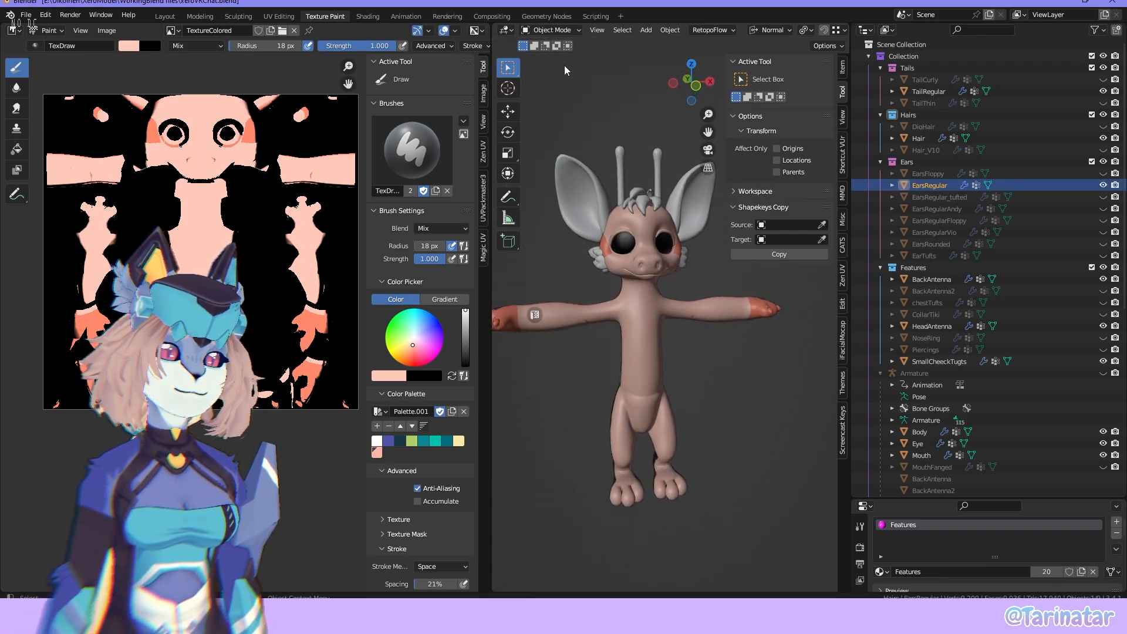
pyautogui.click(562, 31)
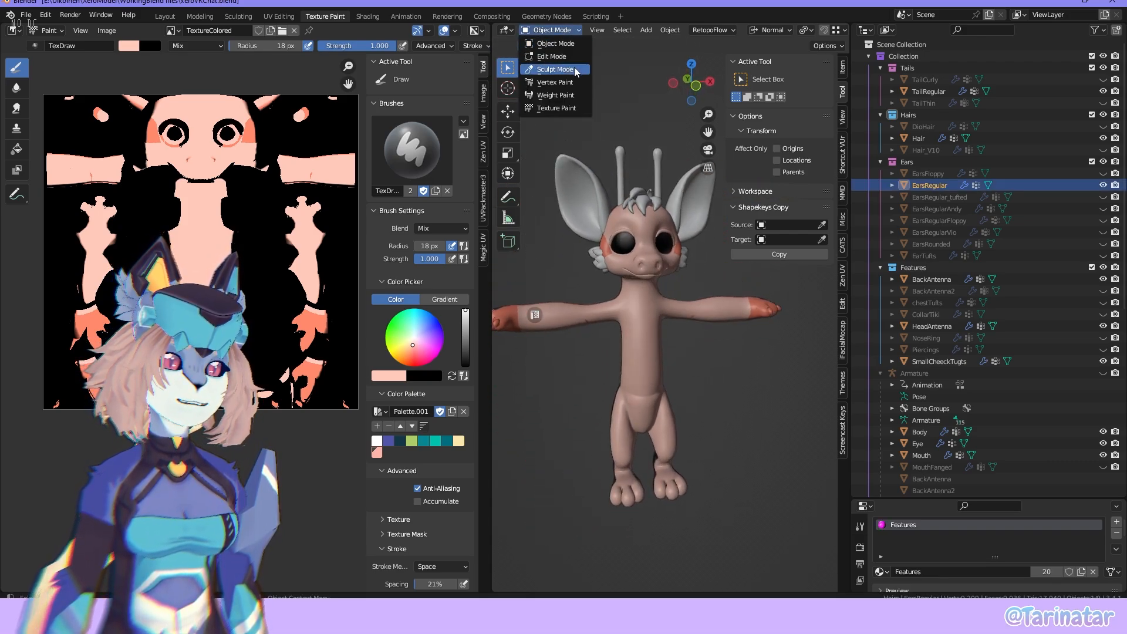
pyautogui.click(556, 108)
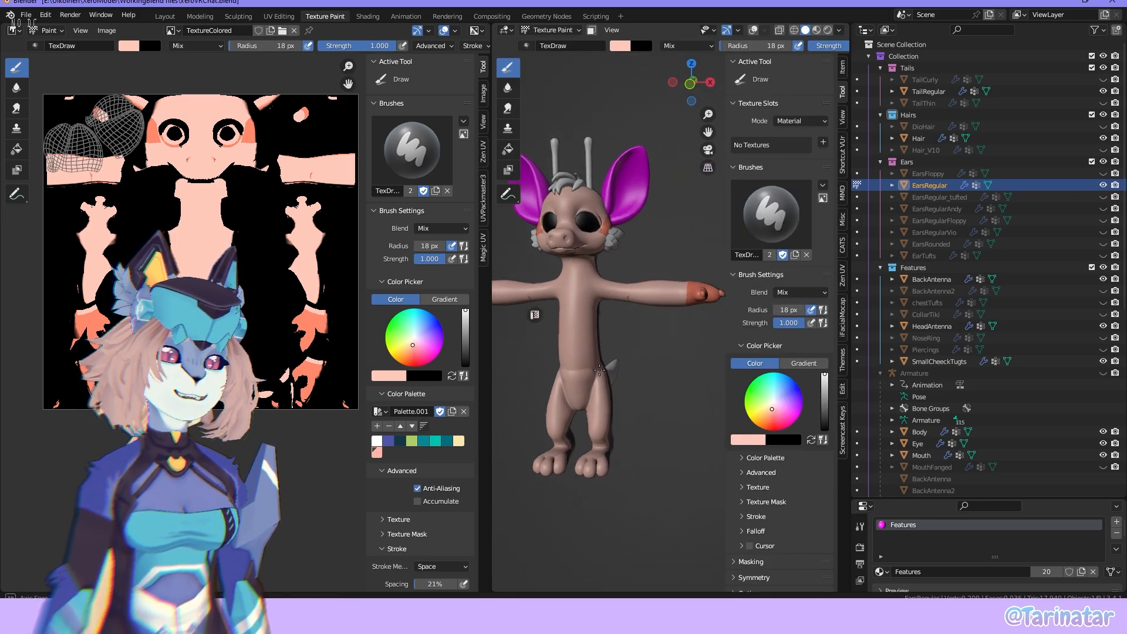
# Load nimetön.png as the base color image texture of the ears' Features material.
pyautogui.moveTo(598, 369); pyautogui.dragTo(605, 364, button='middle')
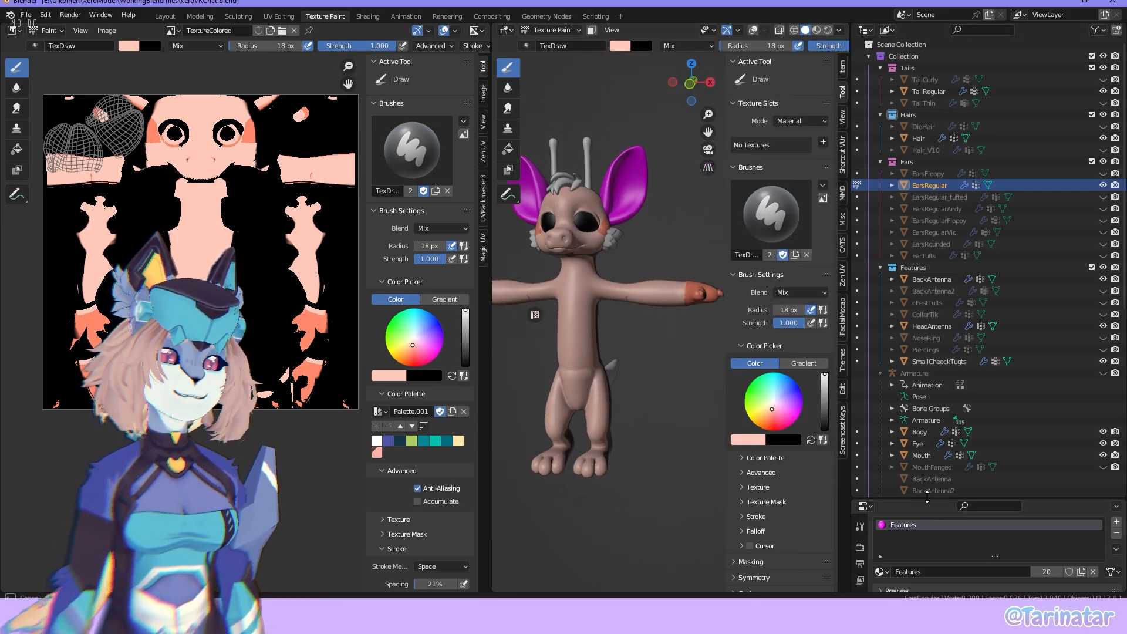
pyautogui.moveTo(929, 500); pyautogui.dragTo(960, 222)
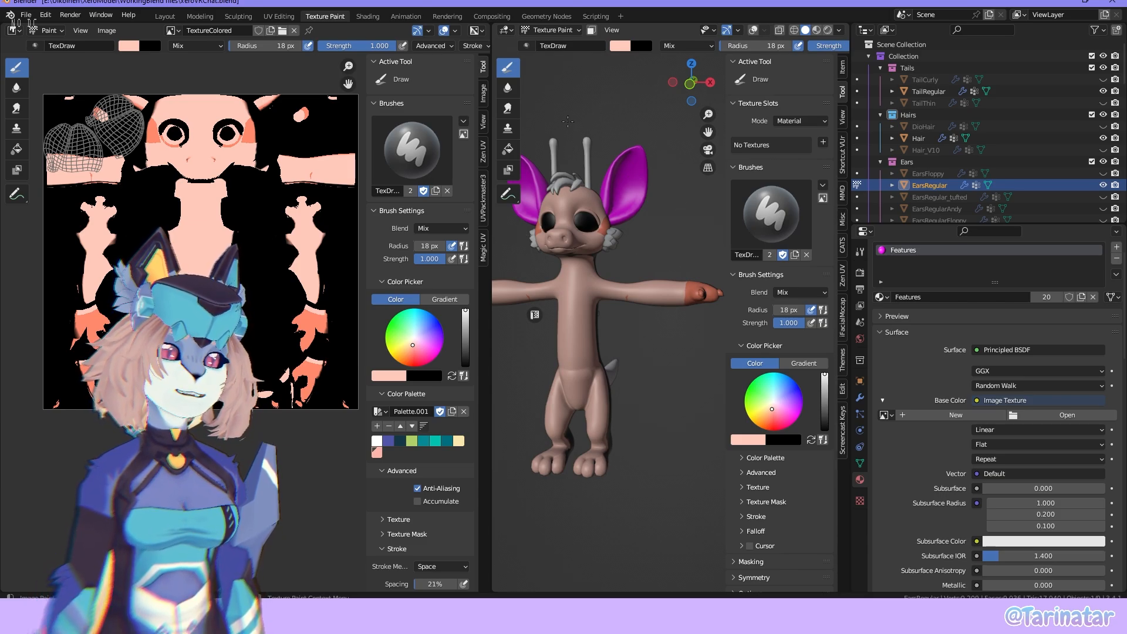
pyautogui.click(1076, 416)
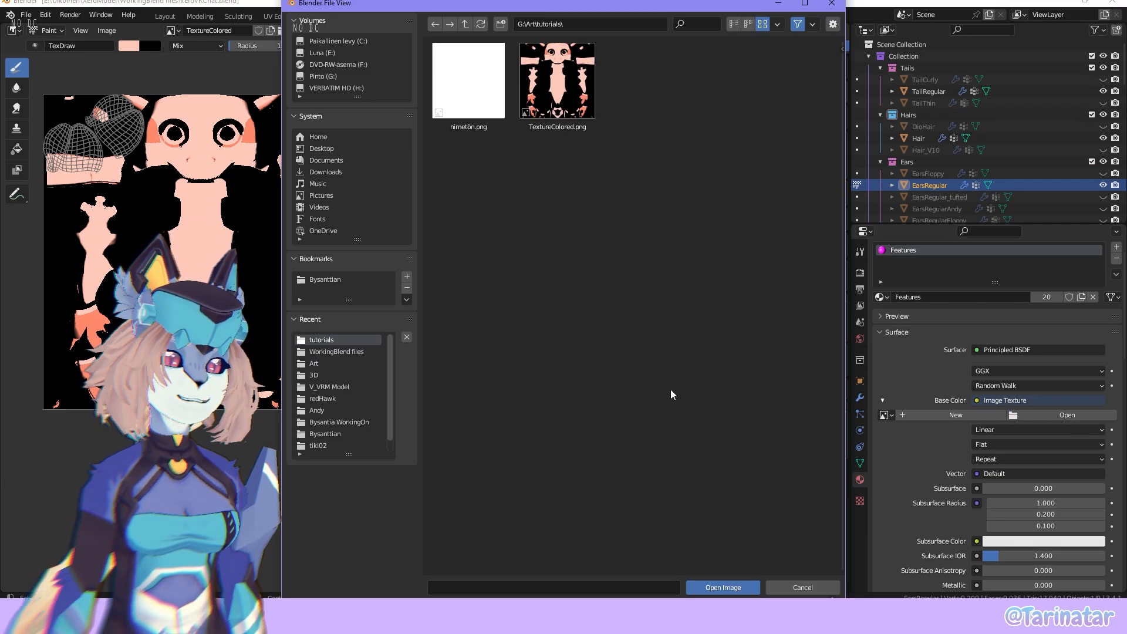
pyautogui.click(474, 93)
pyautogui.click(721, 588)
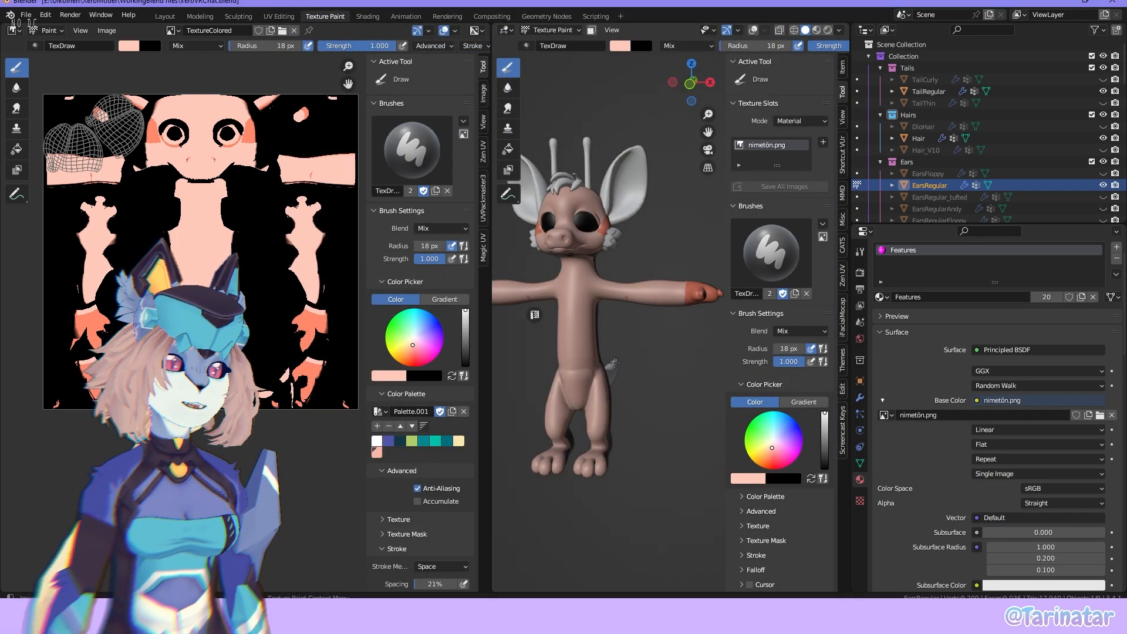
# Switch to Paint, fill the nimetön.png canvas with red, and return to Blender.
pyautogui.moveTo(616, 329); pyautogui.dragTo(564, 440, button='middle')
pyautogui.scroll(5, 578, 375)
pyautogui.moveTo(549, 264); pyautogui.dragTo(597, 181, button='middle')
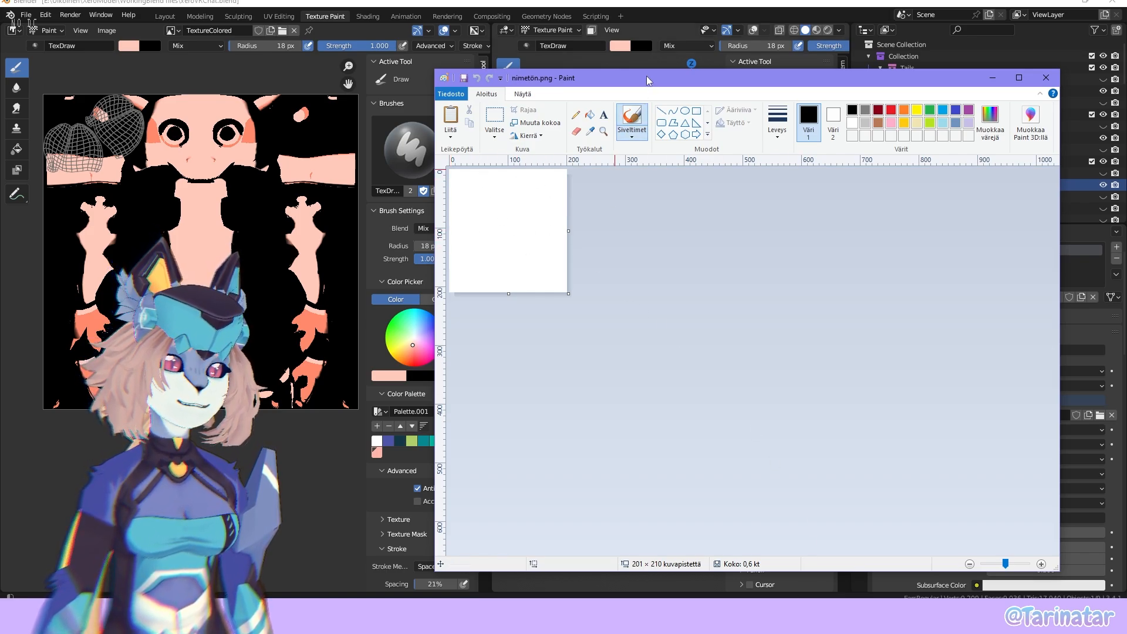
pyautogui.moveTo(646, 76); pyautogui.dragTo(883, 85)
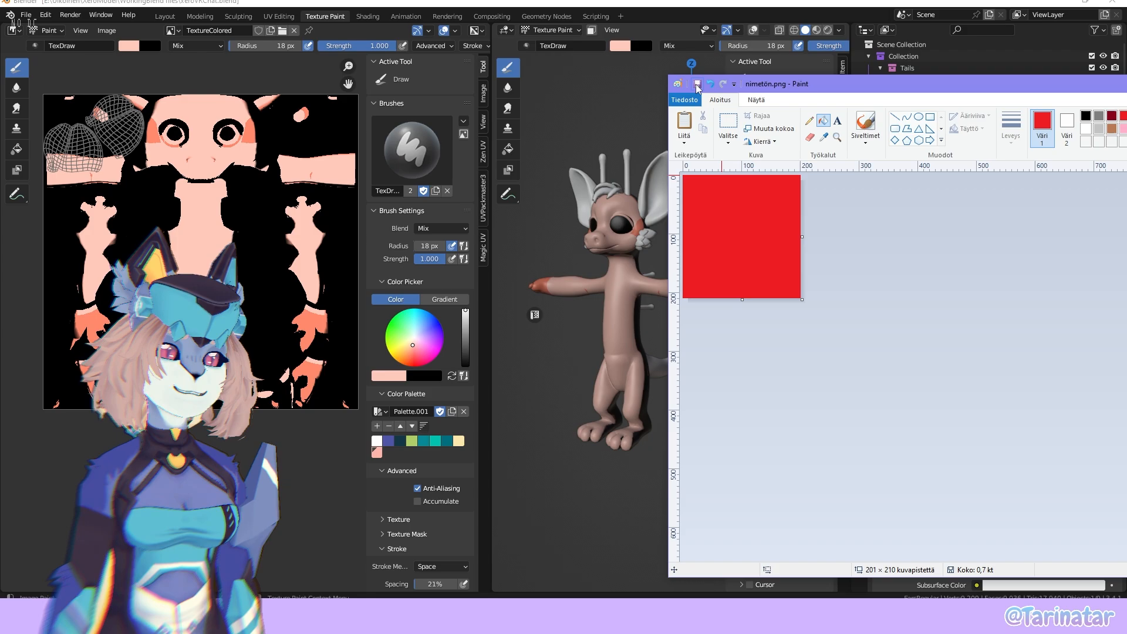
pyautogui.click(576, 110)
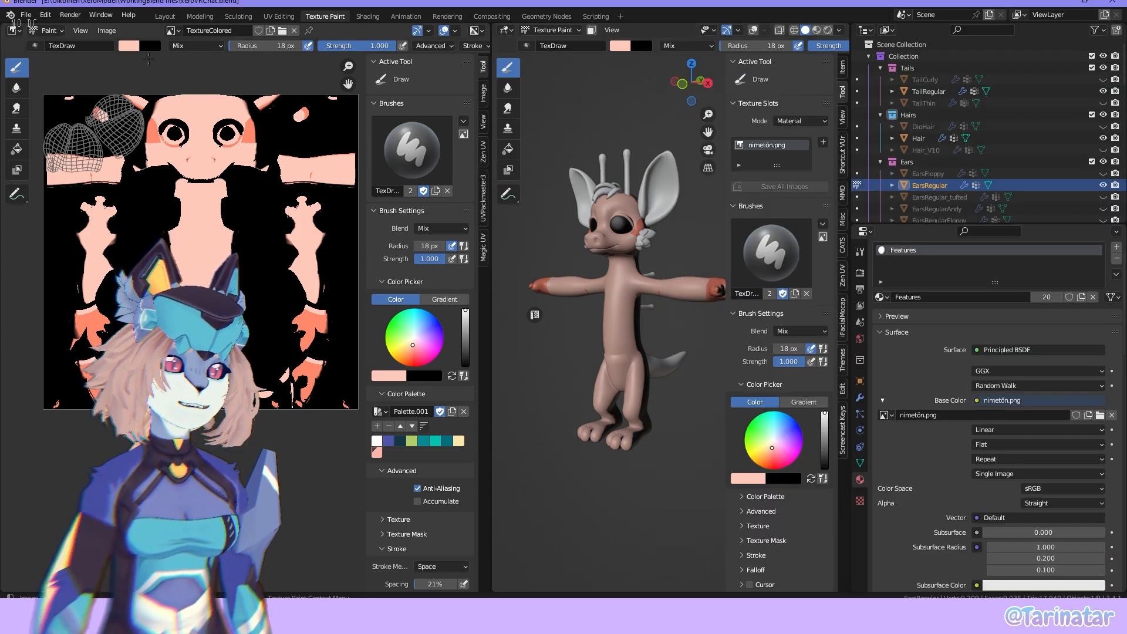
# Display nimetön.png in the image editor in place of TextureColored.
pyautogui.click(175, 29)
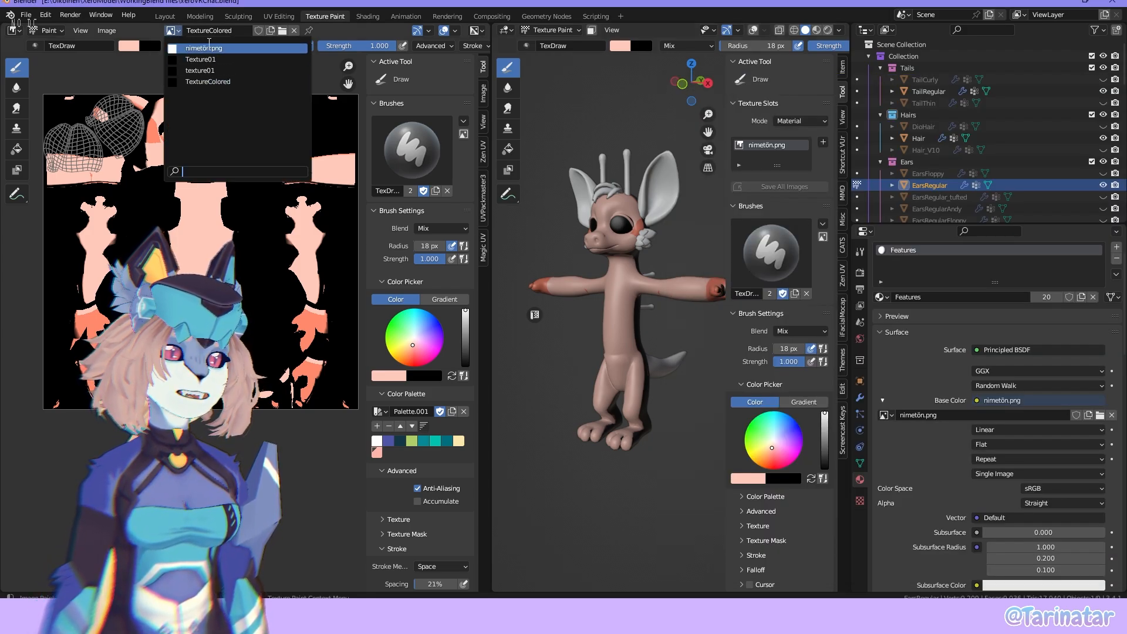
pyautogui.click(214, 48)
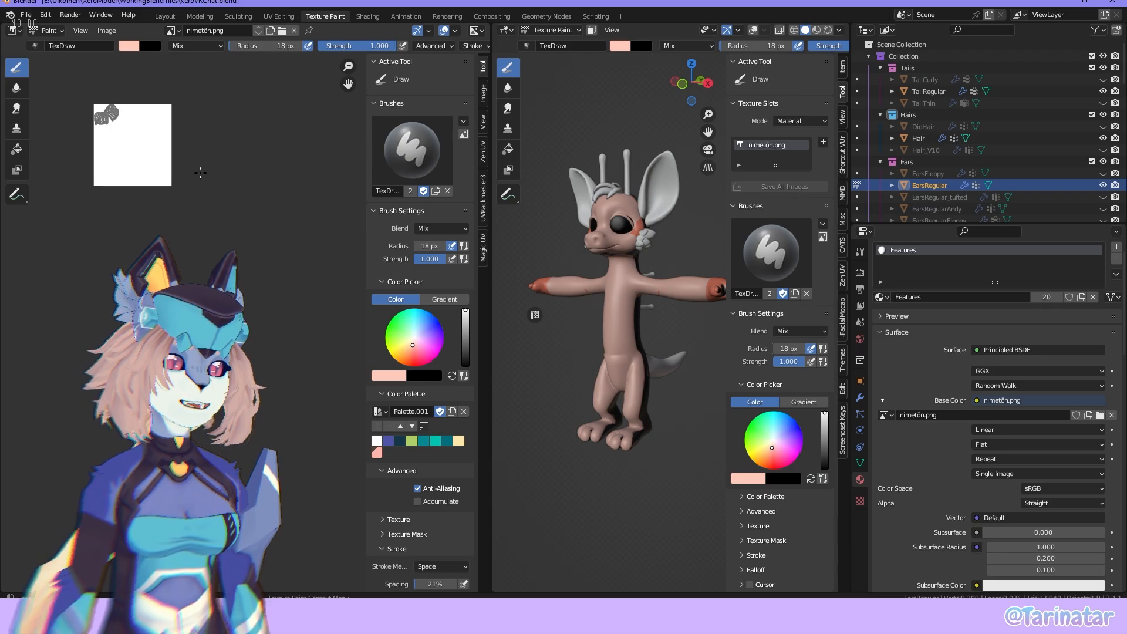
pyautogui.scroll(3, 272, 229)
pyautogui.moveTo(253, 205); pyautogui.dragTo(362, 424, button='middle')
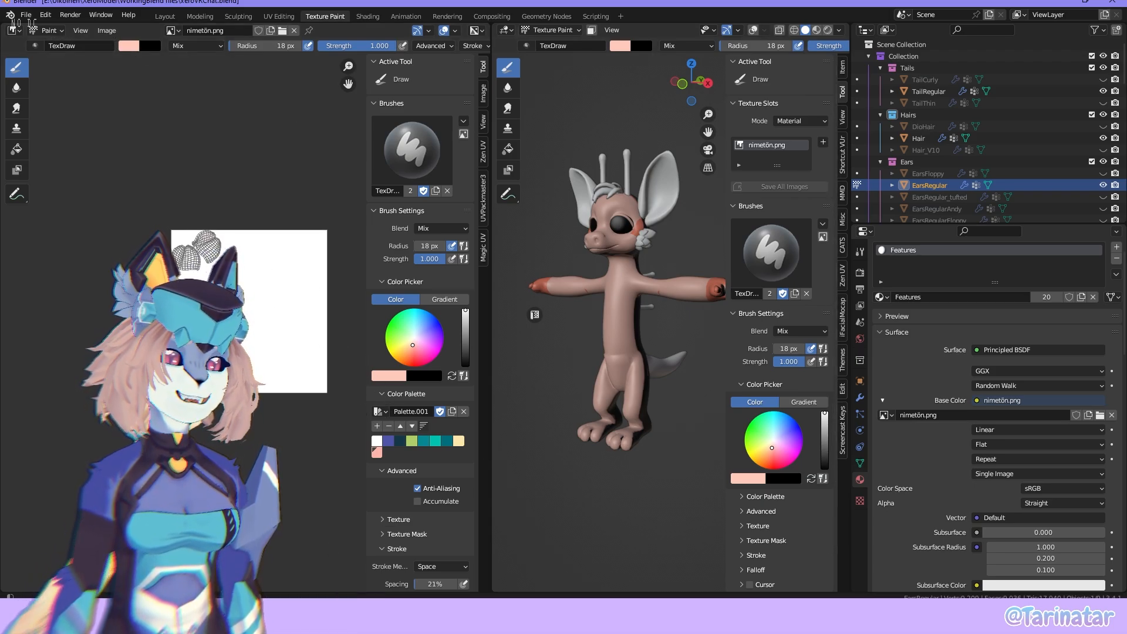
# Save the red nimetön.png in Paint, return to Blender and reload the image.
pyautogui.click(809, 612)
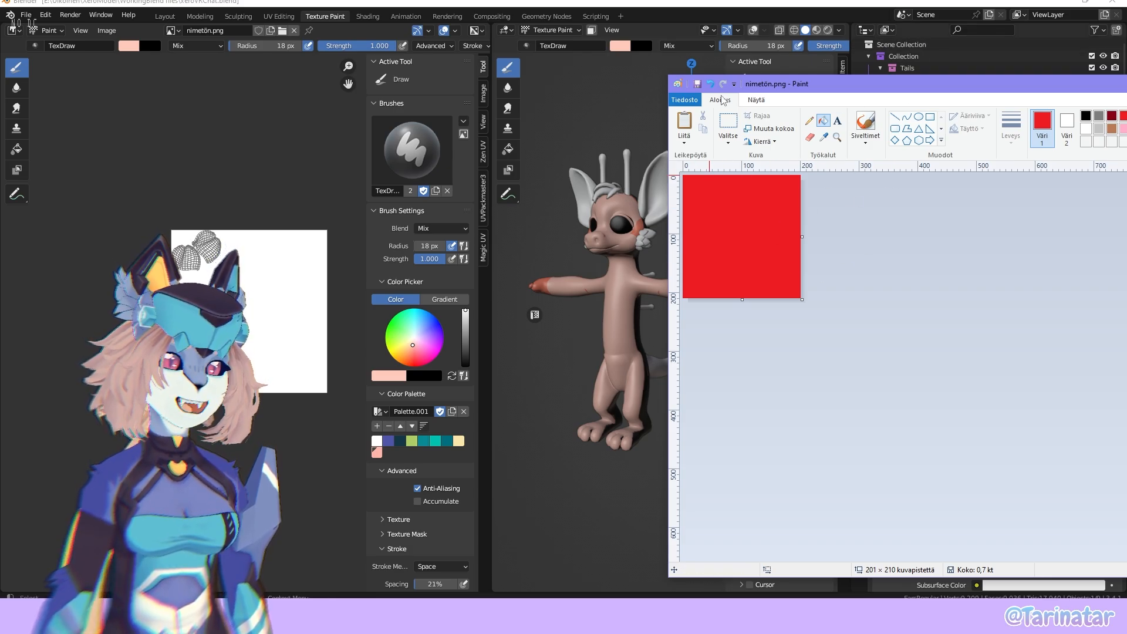
pyautogui.click(698, 84)
pyautogui.click(270, 115)
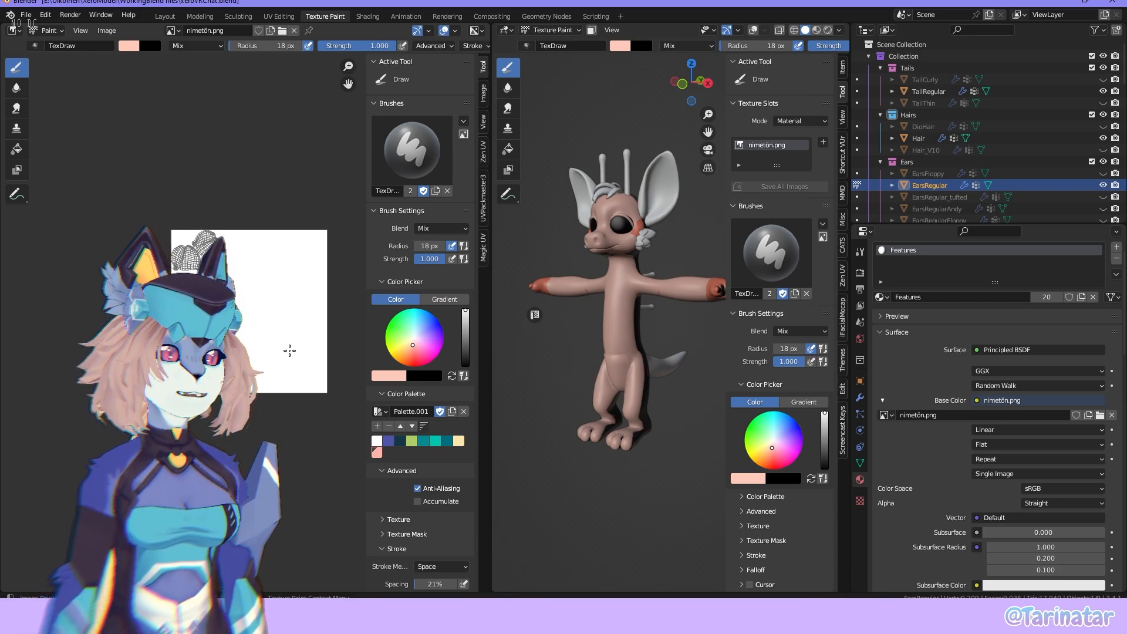
pyautogui.click(117, 32)
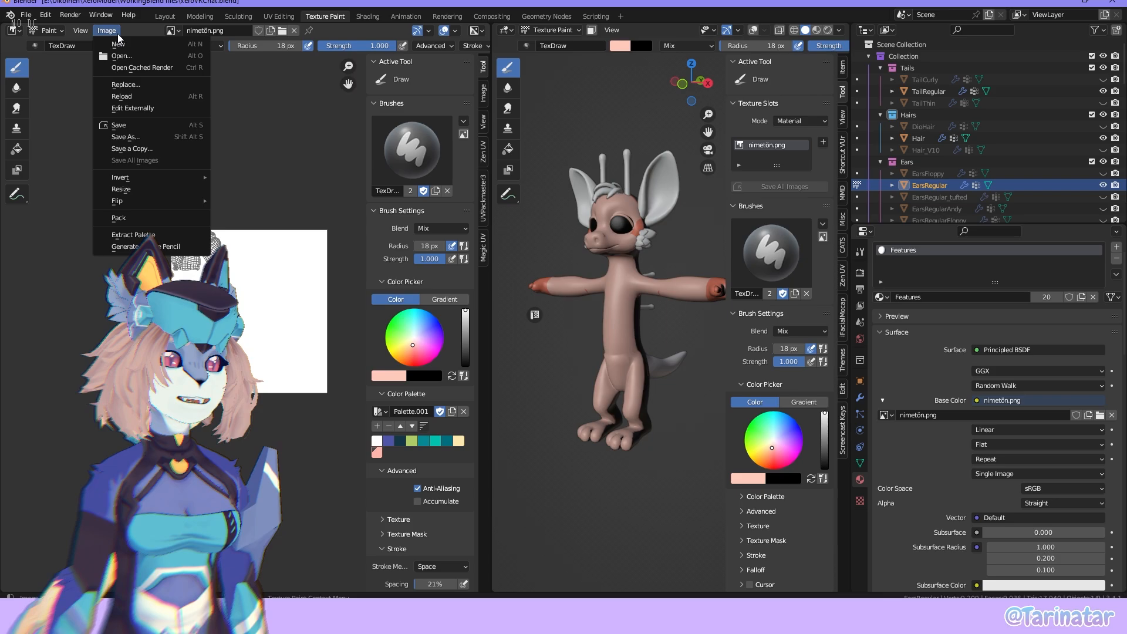
pyautogui.click(193, 99)
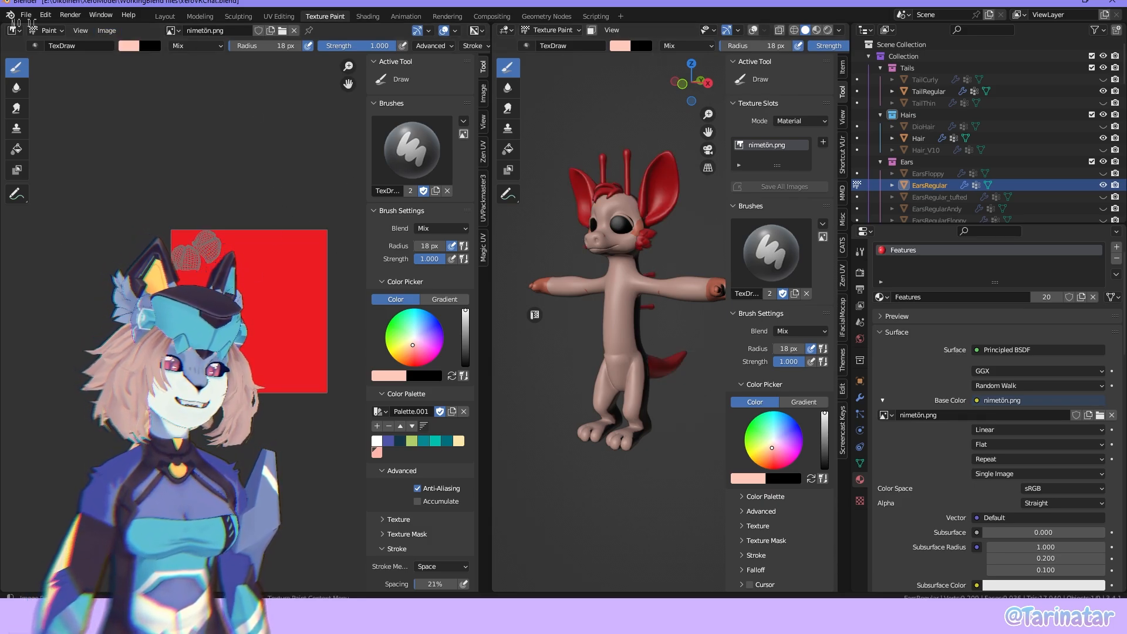
# Scribble gray brush loops over nimetön.png in Paint, save the file and reload it in Blender.
pyautogui.hotkey('alt', 'Tab')
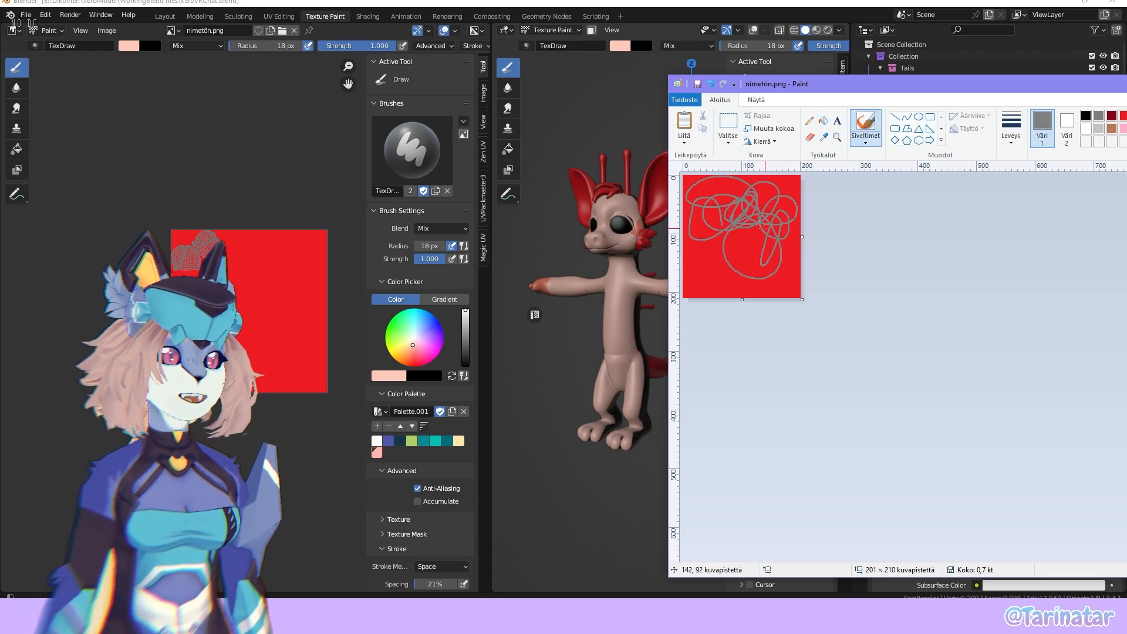
pyautogui.moveTo(760, 223)
pyautogui.mouseDown()
pyautogui.moveTo(764, 203)
pyautogui.moveTo(716, 229)
pyautogui.moveTo(727, 175)
pyautogui.mouseUp()
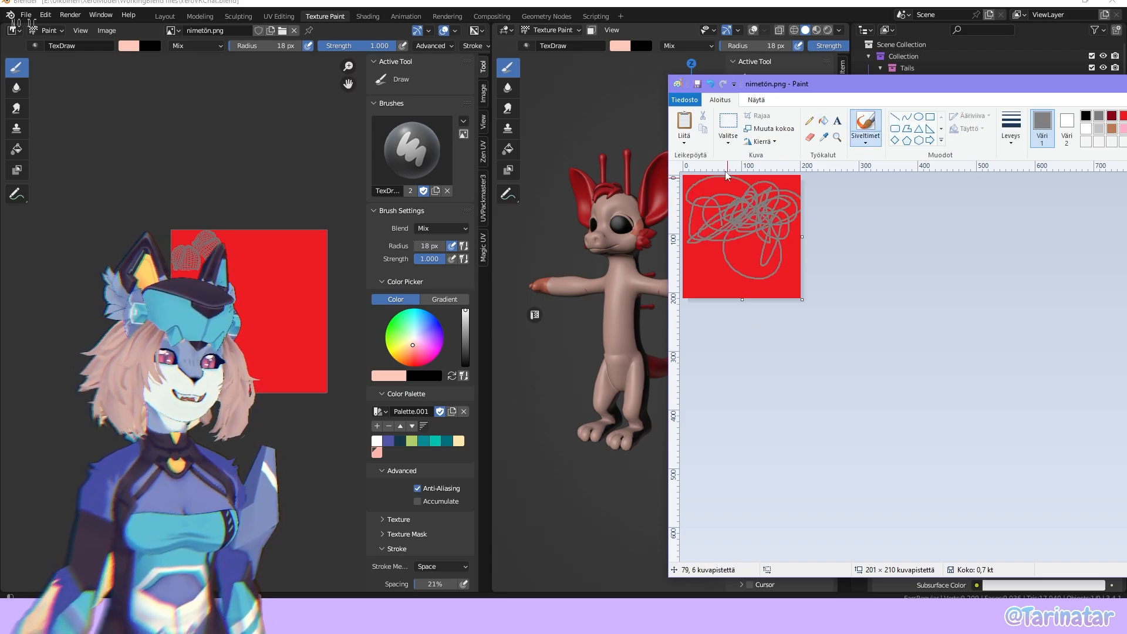
pyautogui.click(698, 85)
pyautogui.hotkey('alt', 'Tab')
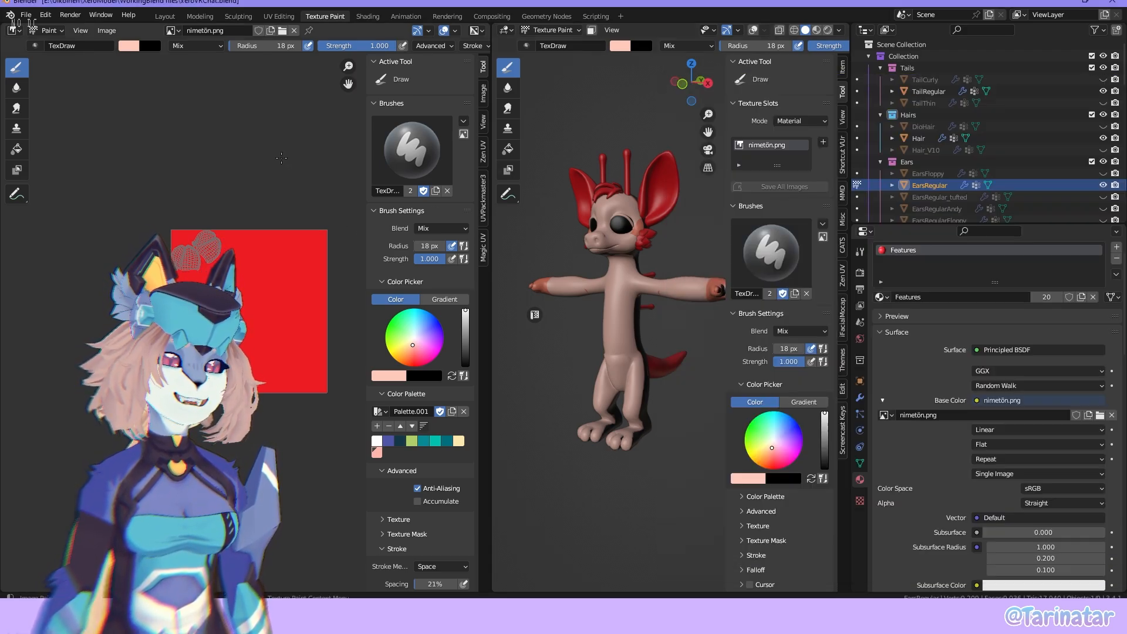
pyautogui.hotkey('alt', 'r')
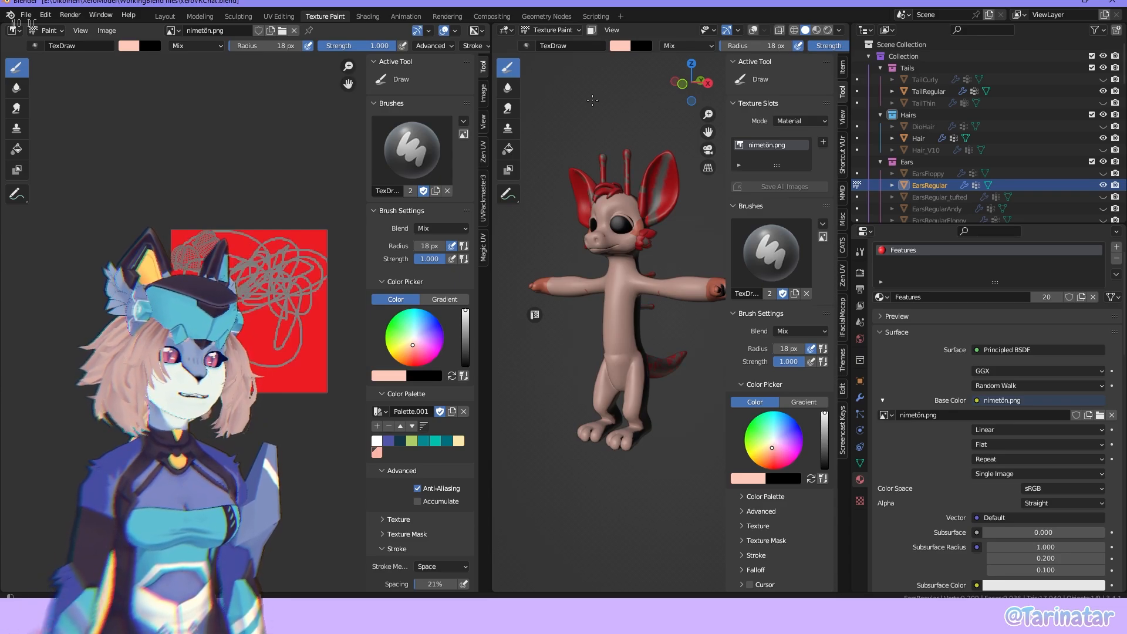
# Fill the EarsRegular object with white using the Fill brush.
pyautogui.scroll(5, 633, 134)
pyautogui.keyDown('shift'); pyautogui.moveTo(633, 134); pyautogui.dragTo(689, 324, button='middle'); pyautogui.keyUp('shift')
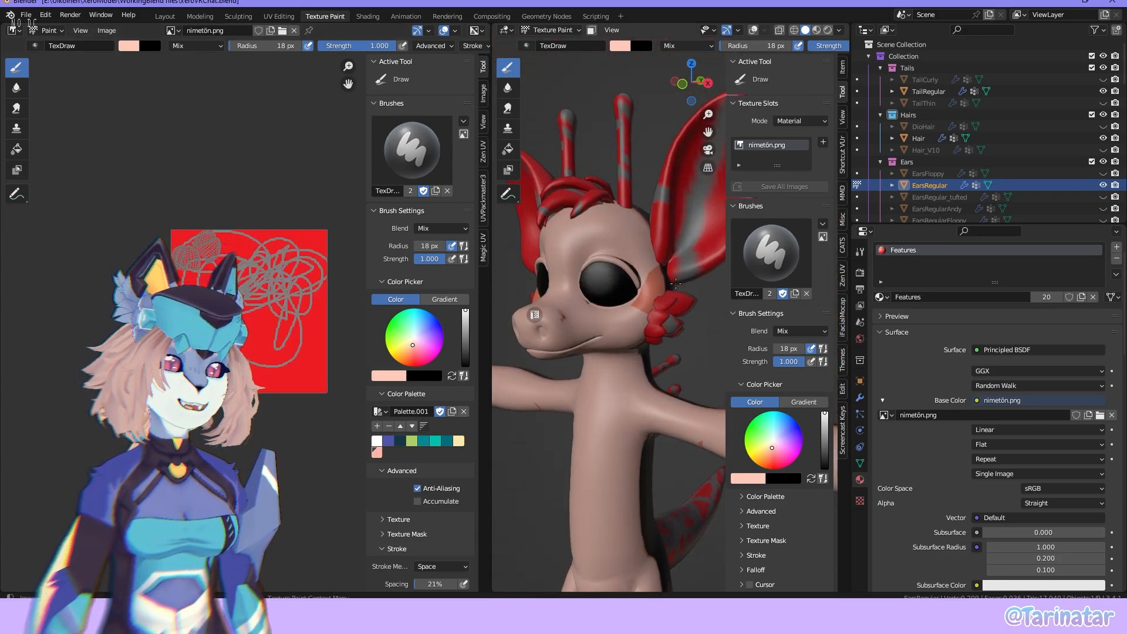
pyautogui.scroll(-5, 688, 324)
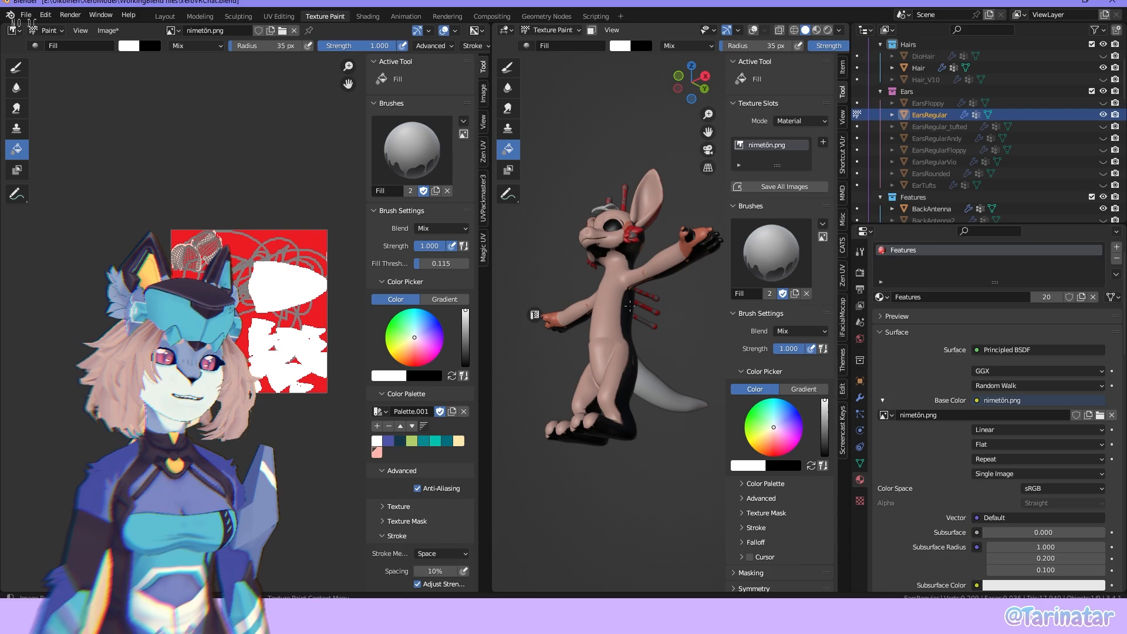
pyautogui.click(640, 244)
# Switch to the Draw brush, choose a dark plum color and paint the inner tip of one ear.
pyautogui.click(20, 71)
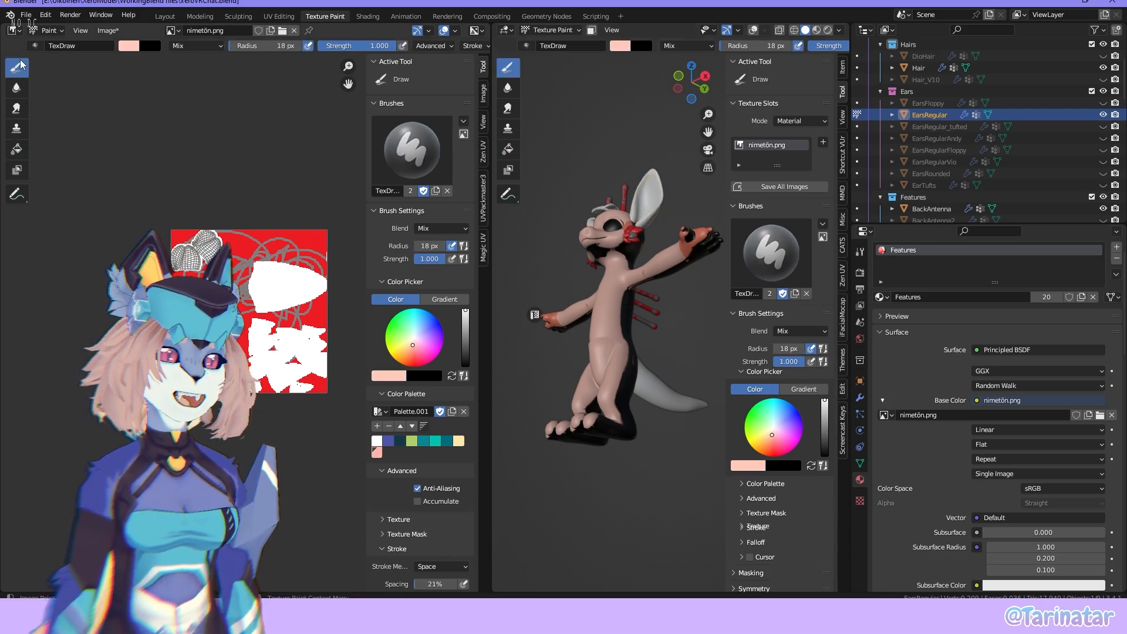
pyautogui.moveTo(654, 178); pyautogui.dragTo(682, 201, button='middle')
pyautogui.scroll(5, 709, 238)
pyautogui.moveTo(682, 201)
pyautogui.keyDown('shift'); pyautogui.mouseDown(button='middle')
pyautogui.moveTo(710, 239)
pyautogui.moveTo(381, 507)
pyautogui.moveTo(504, 485)
pyautogui.mouseUp(button='middle'); pyautogui.keyUp('shift')
pyautogui.scroll(1, 709, 238)
pyautogui.moveTo(420, 356); pyautogui.dragTo(465, 342)
pyautogui.moveTo(604, 268)
pyautogui.mouseDown()
pyautogui.moveTo(628, 294)
pyautogui.moveTo(661, 284)
pyautogui.moveTo(679, 316)
pyautogui.mouseUp()
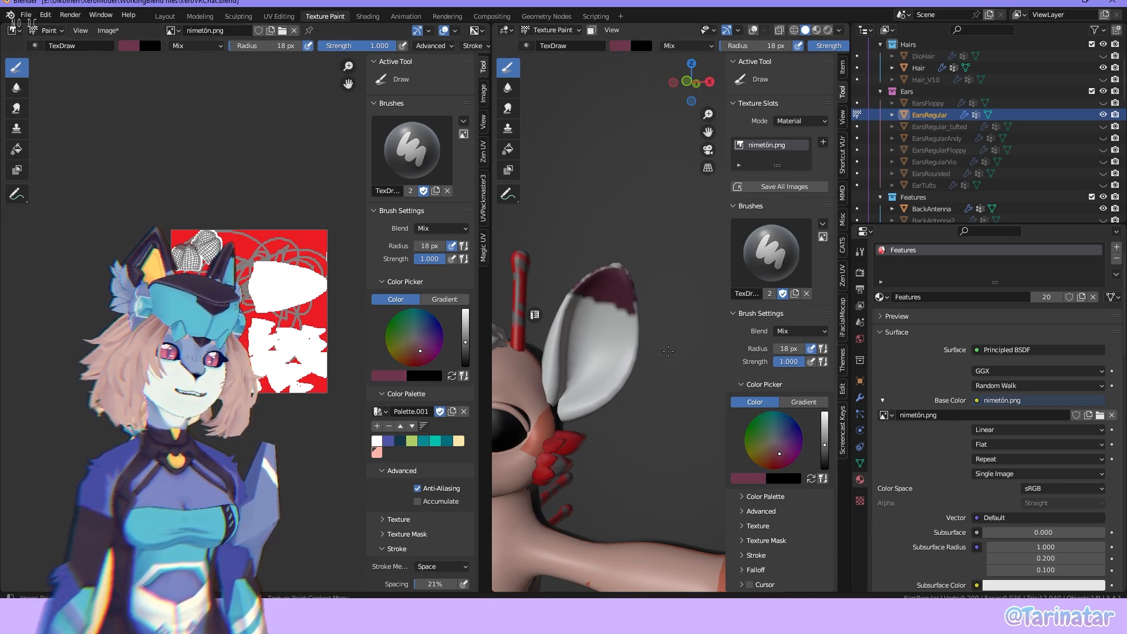
# Touch up the ear tip from the side in dark plum and save the nimetön.png image.
pyautogui.moveTo(668, 351); pyautogui.dragTo(546, 347, button='middle')
pyautogui.scroll(-4, 610, 346)
pyautogui.moveTo(670, 329); pyautogui.dragTo(631, 322, button='middle')
pyautogui.moveTo(641, 298); pyautogui.dragTo(623, 283)
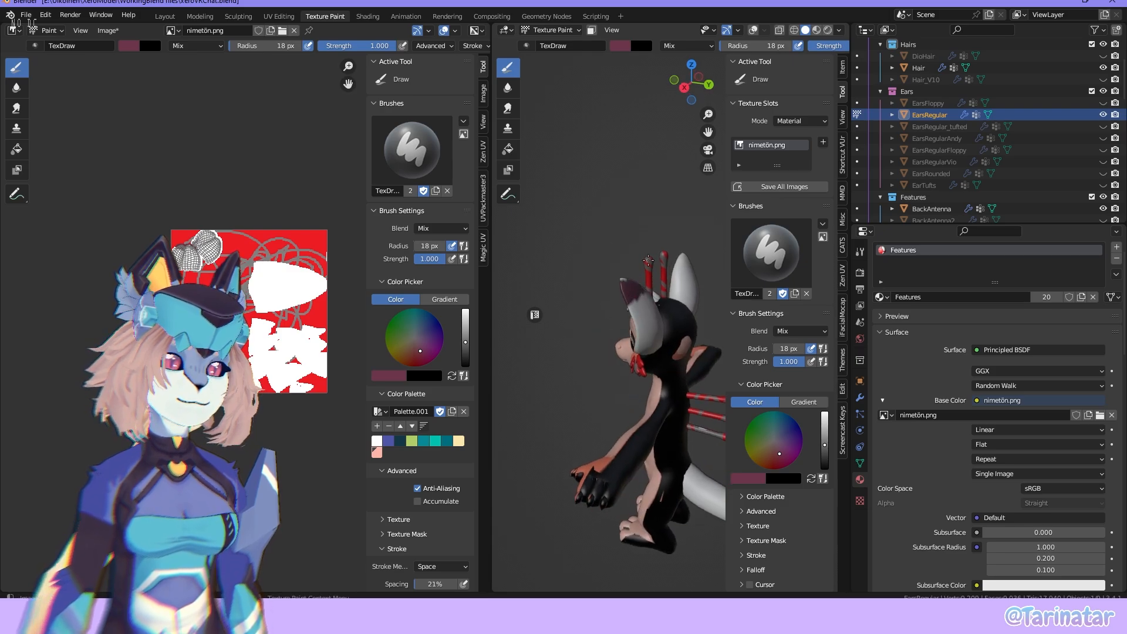
pyautogui.scroll(4, 555, 327)
pyautogui.moveTo(556, 327); pyautogui.dragTo(677, 293, button='middle')
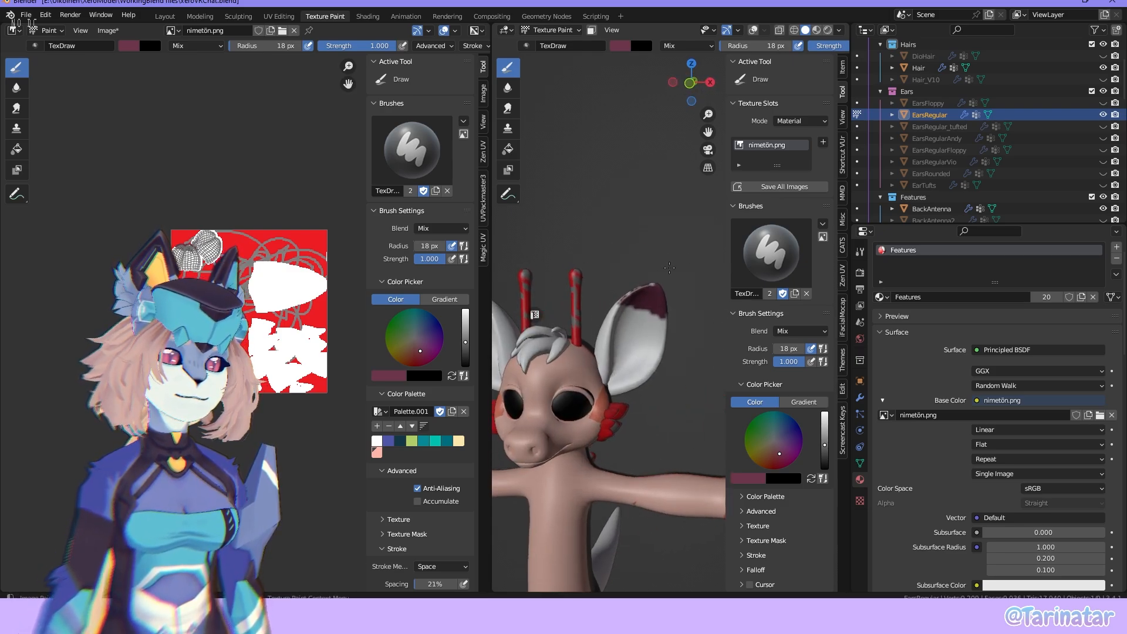
pyautogui.click(108, 29)
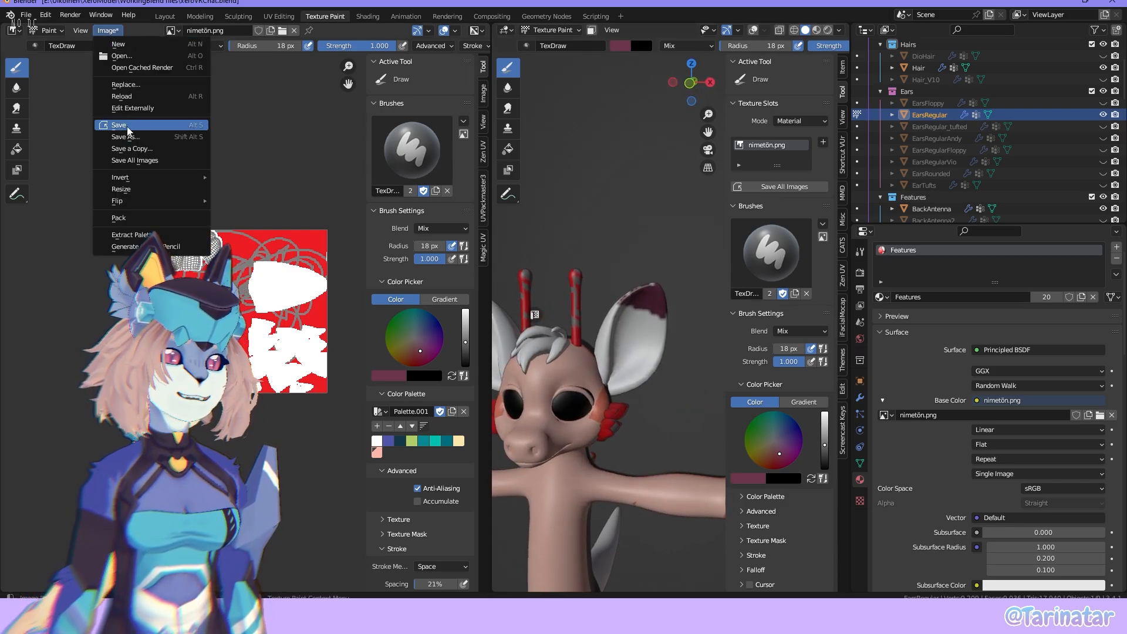
pyautogui.click(127, 125)
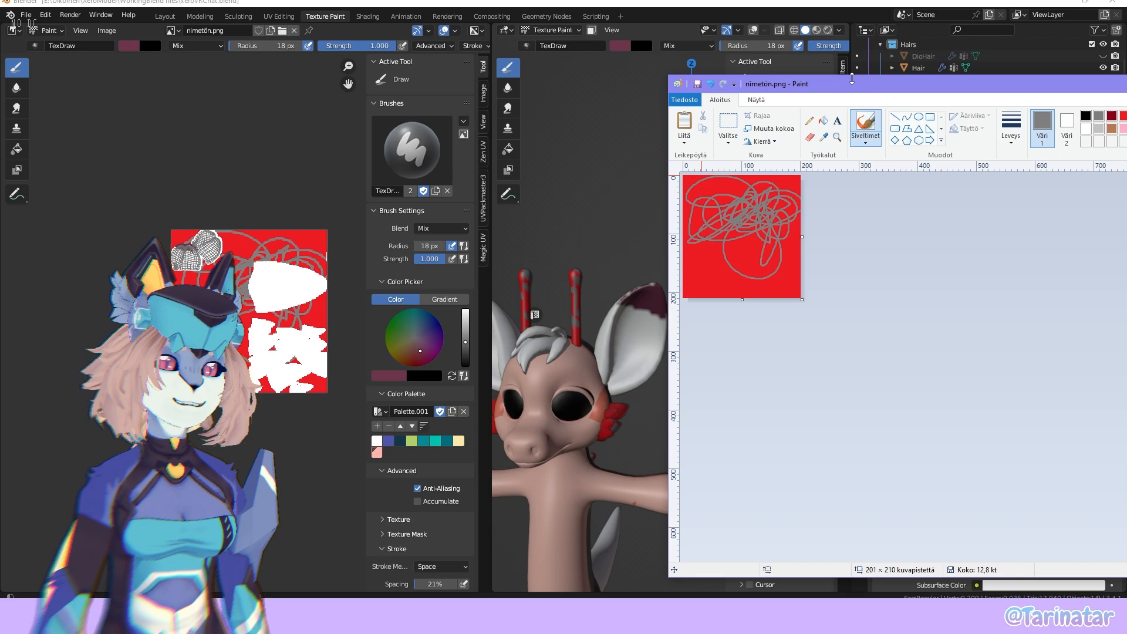
# Reopen the saved nimetön.png in Paint to load the version painted in Blender.
pyautogui.moveTo(879, 86); pyautogui.dragTo(709, 78)
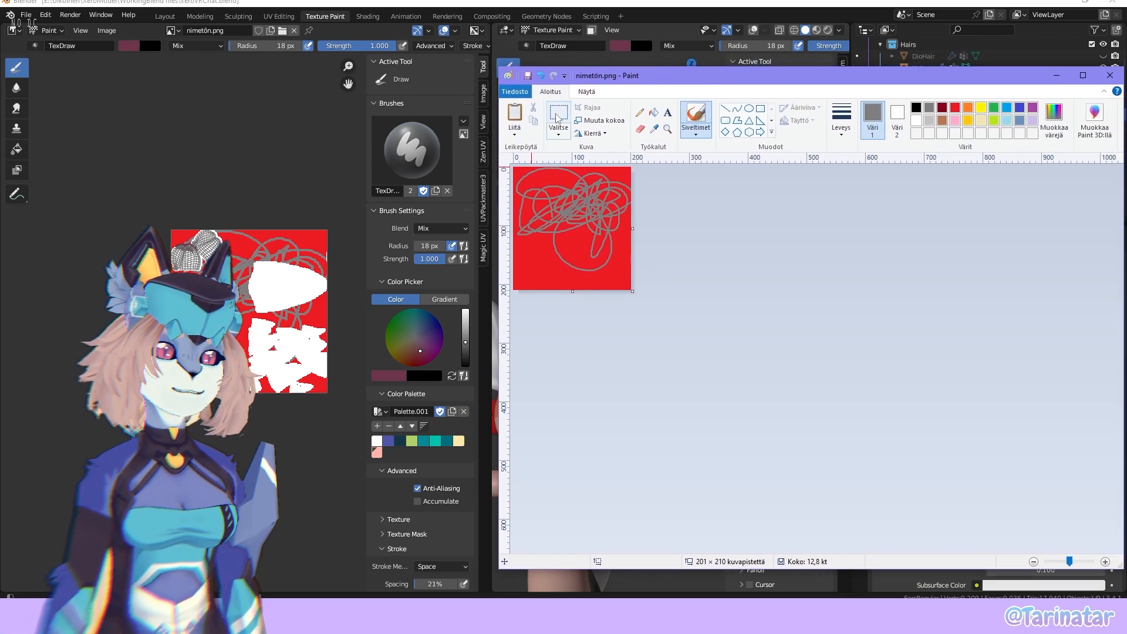
pyautogui.click(519, 92)
pyautogui.click(660, 119)
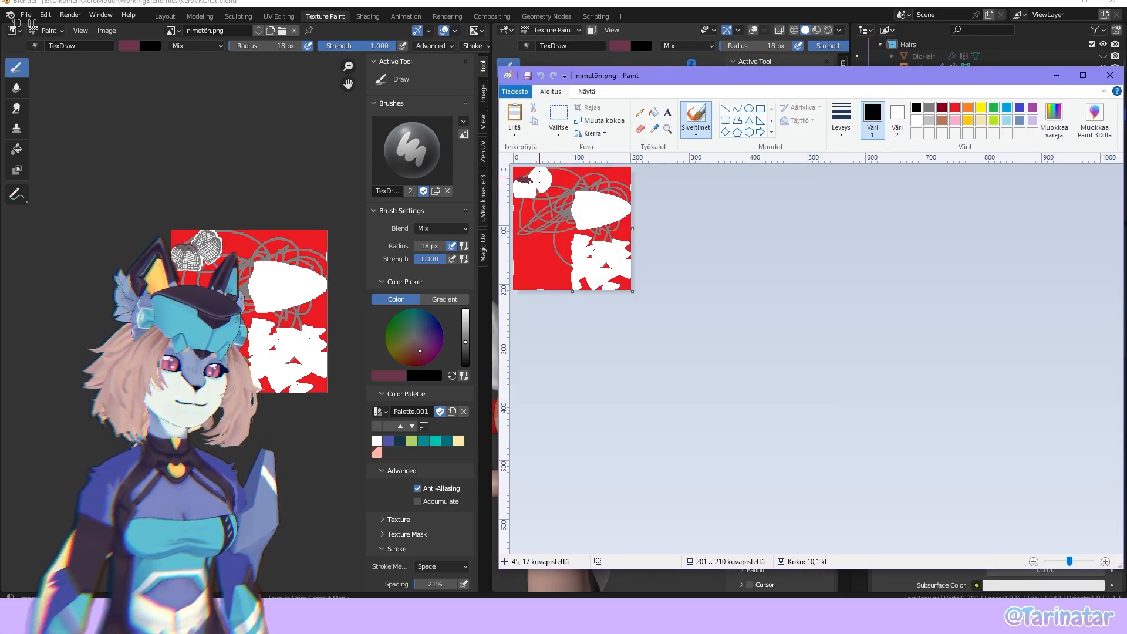
# Draw a thick black stroke along the lower edge of the dark plum patch and save nimetön.png.
pyautogui.moveTo(1069, 562); pyautogui.dragTo(1082, 562)
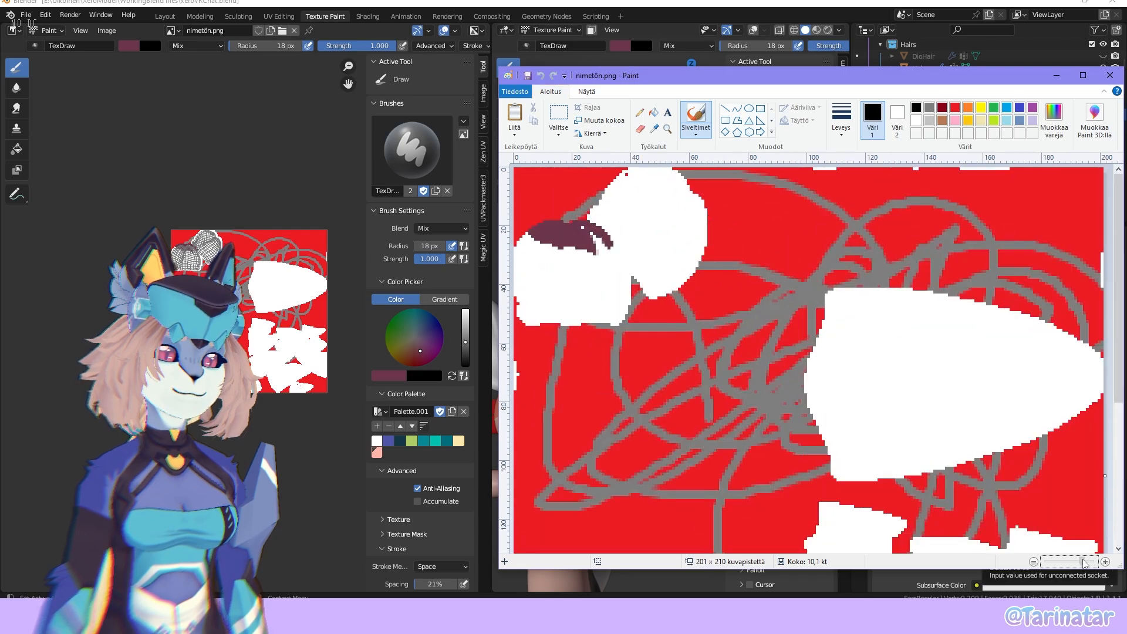
pyautogui.moveTo(536, 228)
pyautogui.mouseDown()
pyautogui.moveTo(519, 242)
pyautogui.moveTo(624, 248)
pyautogui.mouseUp()
pyautogui.hotkey('ctrl', 'z')
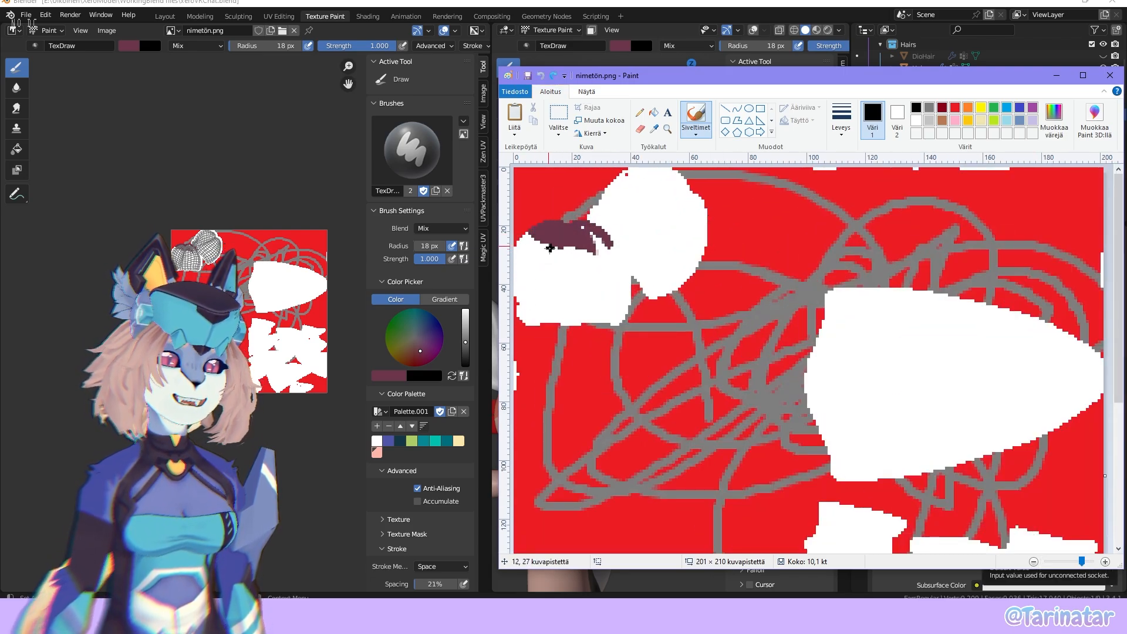
pyautogui.moveTo(527, 233)
pyautogui.mouseDown()
pyautogui.moveTo(582, 250)
pyautogui.moveTo(614, 242)
pyautogui.mouseUp()
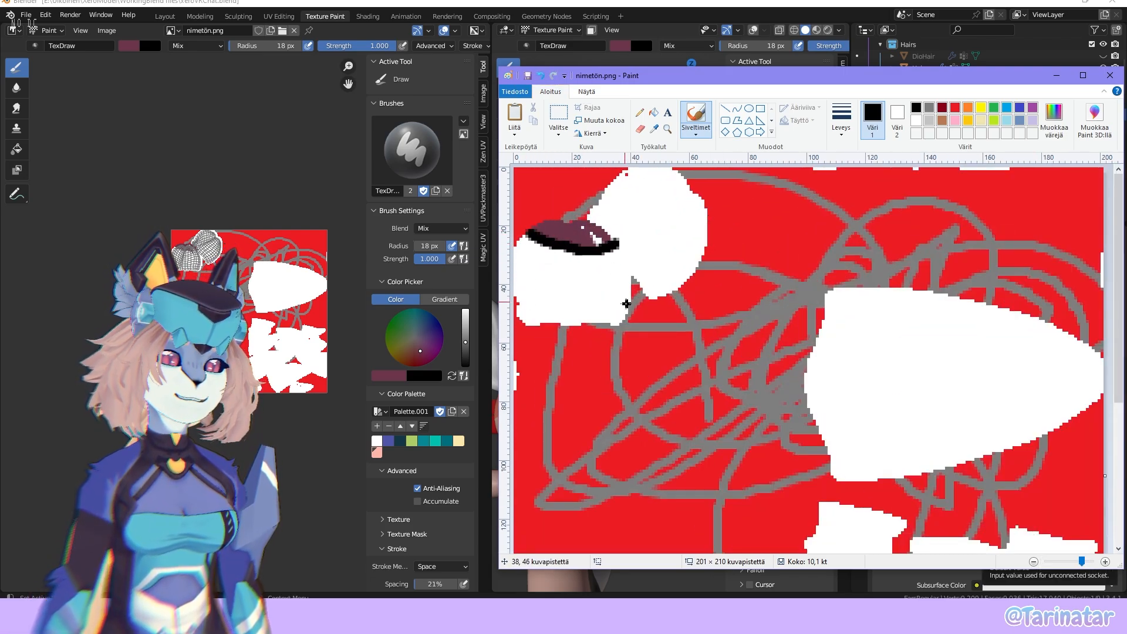
# Return to Blender, reload nimetön.png and check the black stroke on the UV layout and the ear.
pyautogui.click(222, 126)
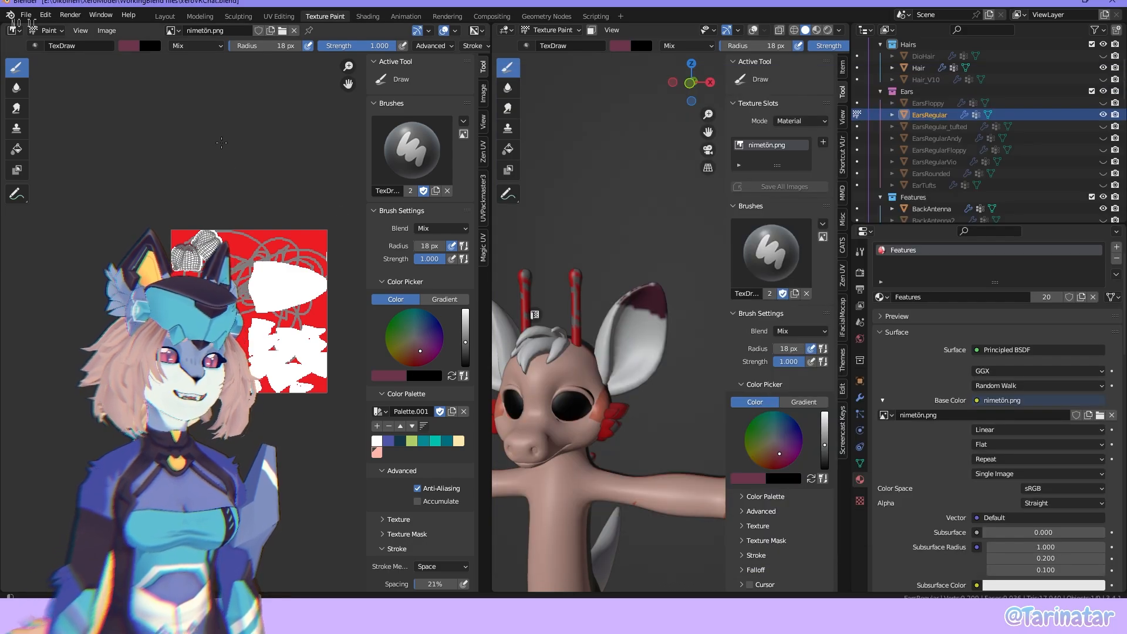
pyautogui.scroll(6, 221, 142)
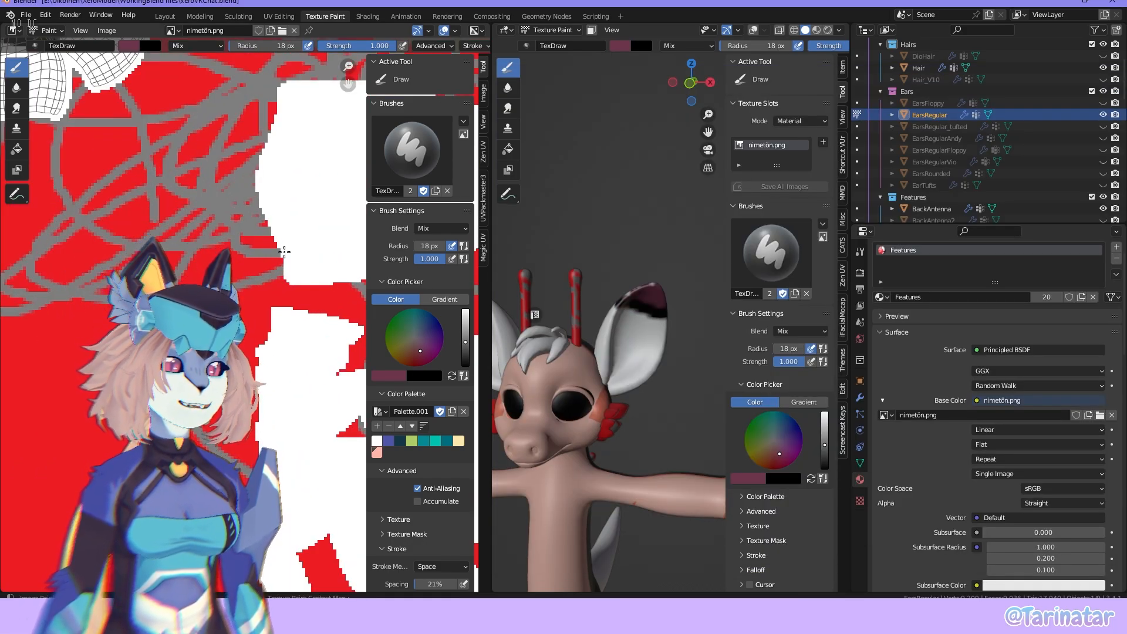
pyautogui.scroll(-5, 284, 251)
pyautogui.scroll(-3, 648, 369)
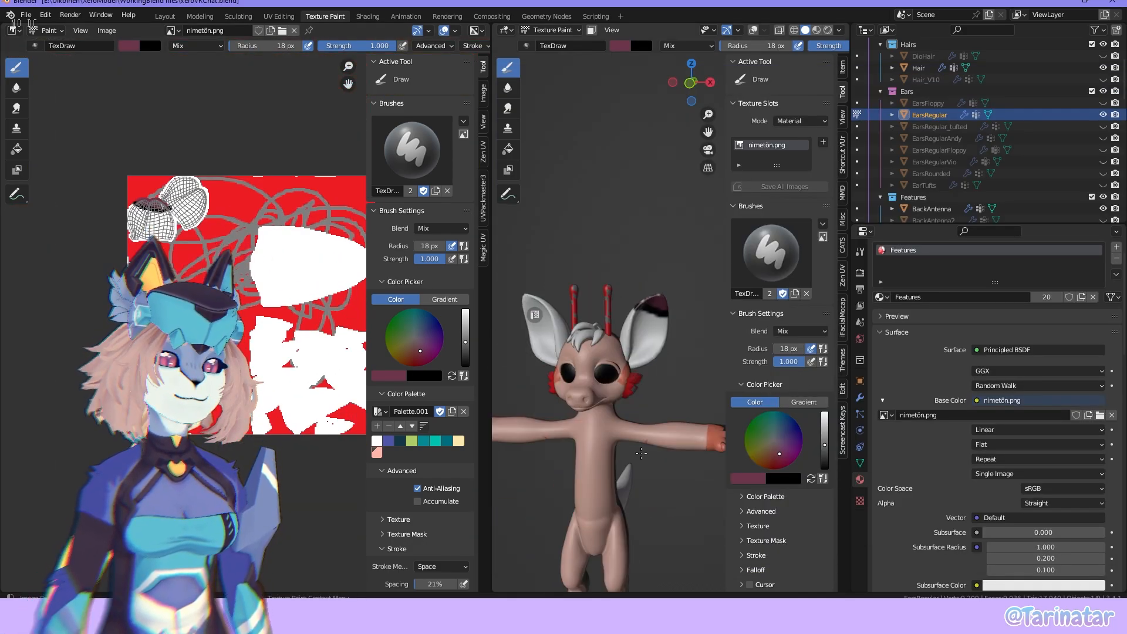
pyautogui.scroll(4, 649, 347)
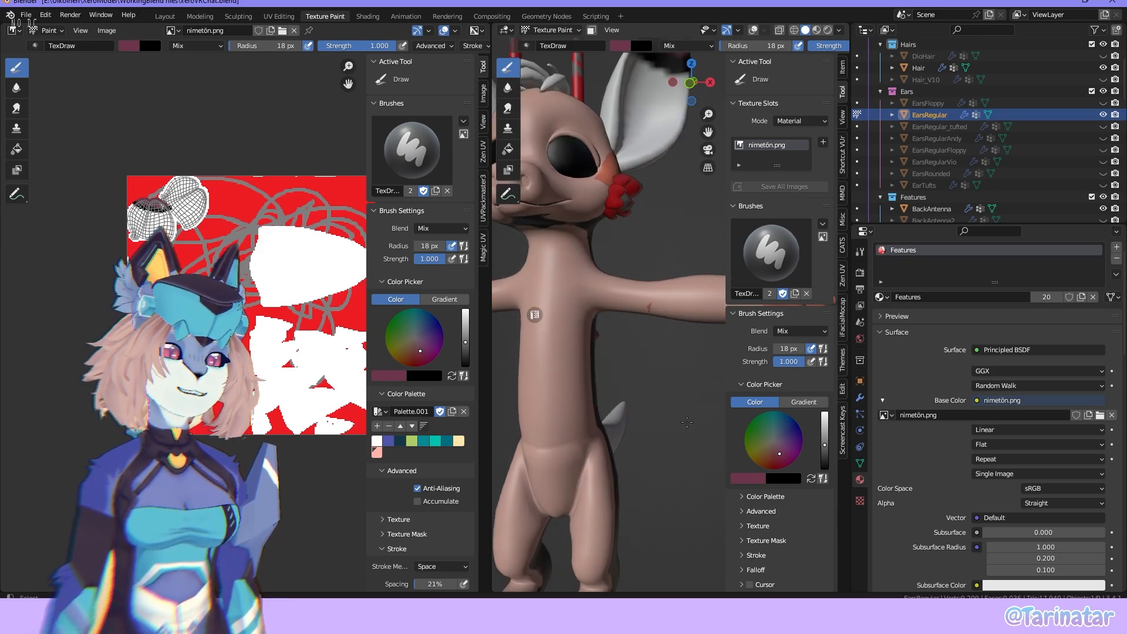
# Collapse the Color Palette, Advanced, Stroke and Falloff sections of the brush settings beside the texture image.
pyautogui.scroll(-1, 694, 384)
pyautogui.moveTo(682, 211); pyautogui.dragTo(713, 229, button='middle')
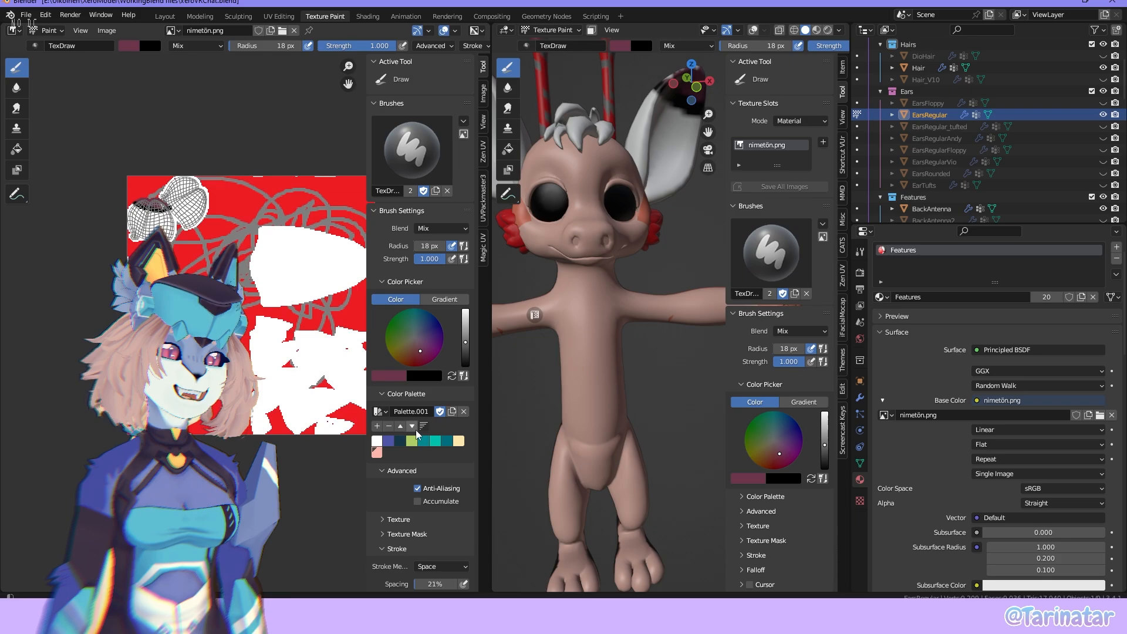
pyautogui.click(389, 393)
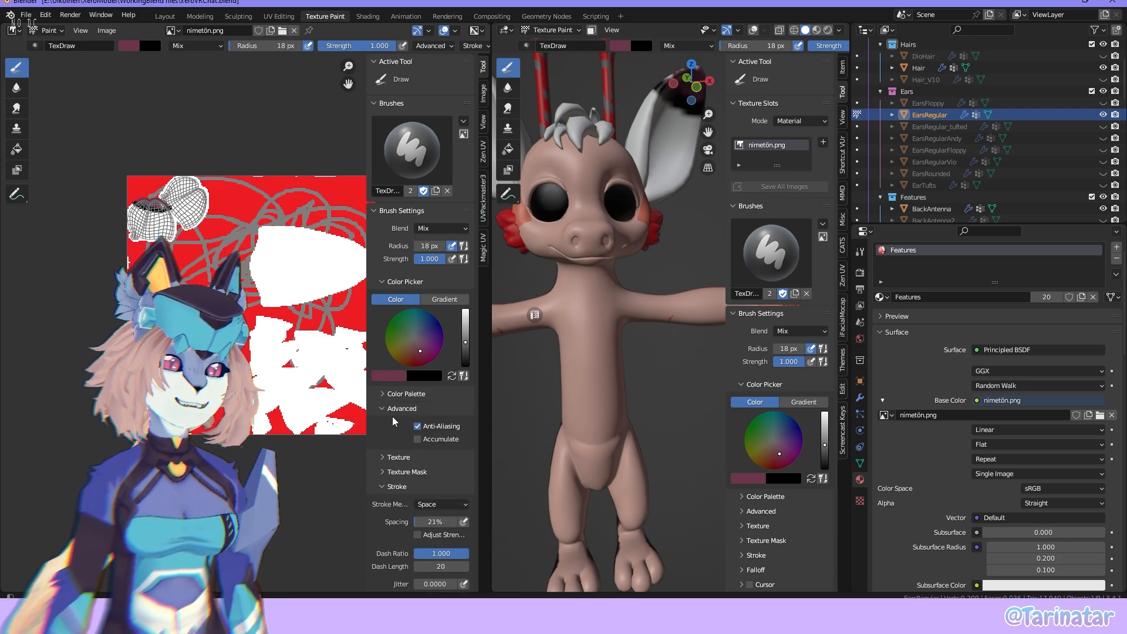
pyautogui.click(386, 408)
pyautogui.click(386, 452)
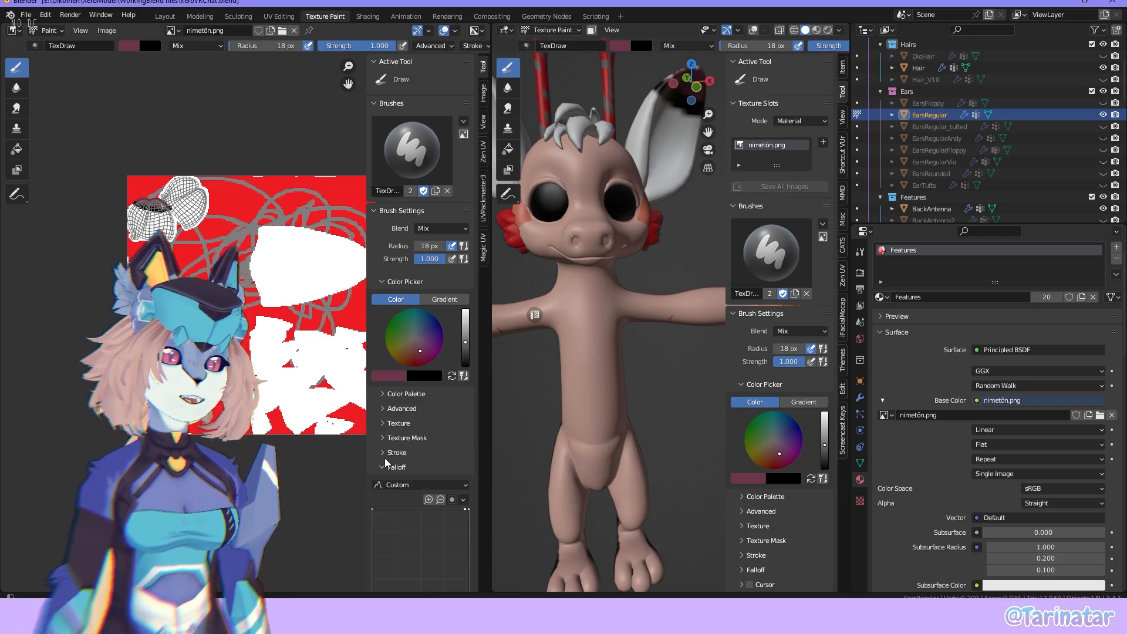
pyautogui.click(387, 467)
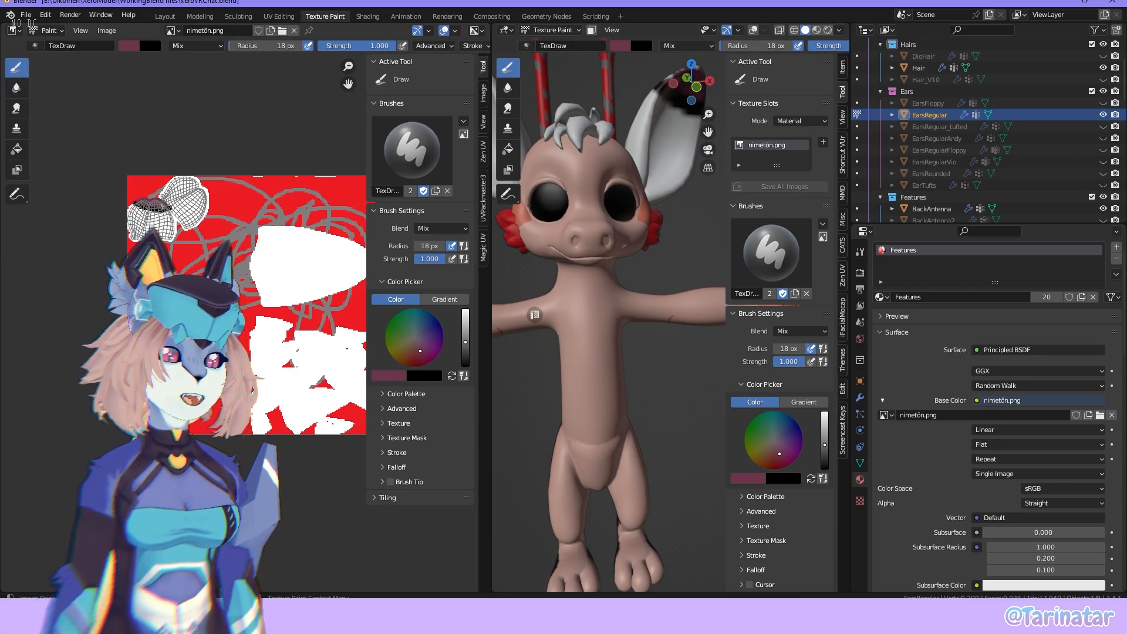
pyautogui.press('n')
pyautogui.press('n')
# Try a brush radius of 89 px with a stroke on the texture image, undo it and return the radius to 18 px.
pyautogui.click(280, 403)
pyautogui.click(429, 246)
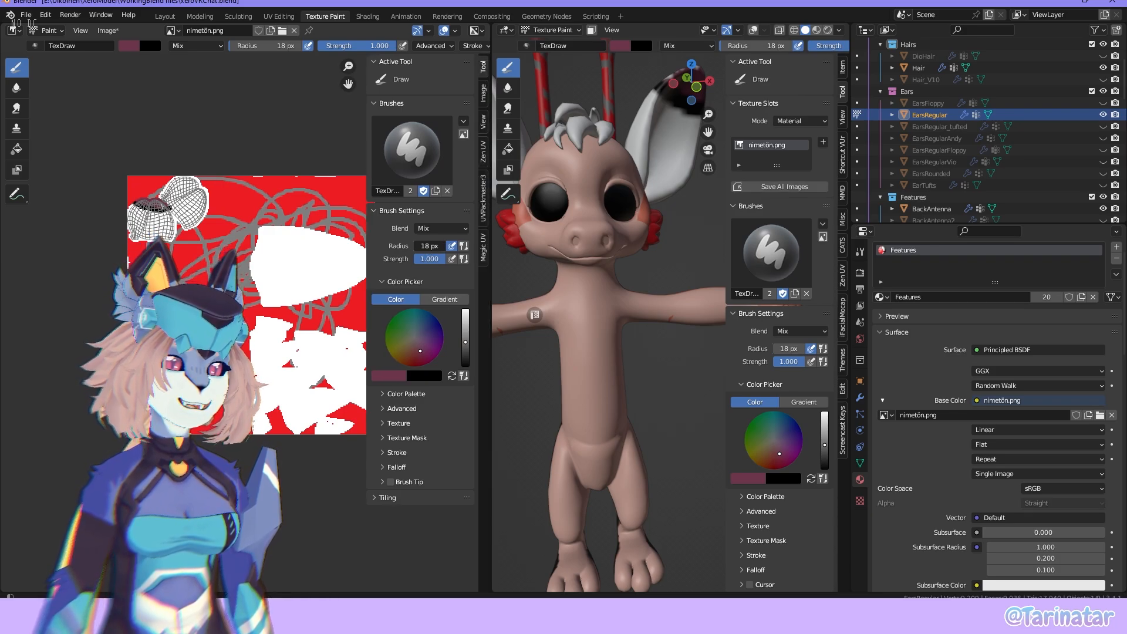
pyautogui.moveTo(429, 245); pyautogui.dragTo(434, 246)
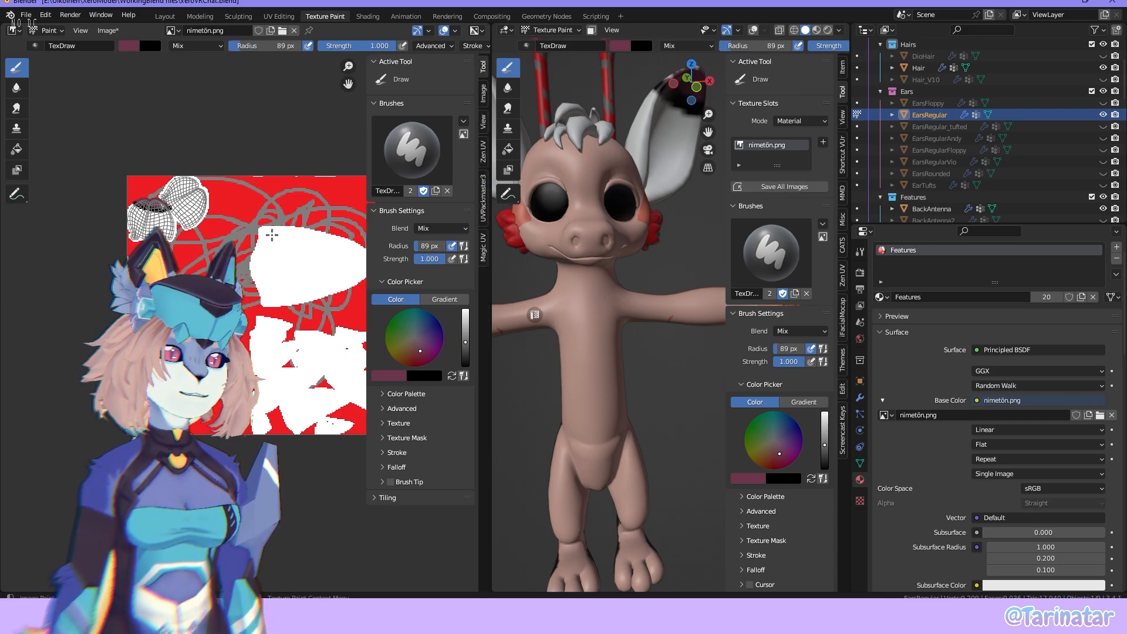
pyautogui.moveTo(272, 235); pyautogui.dragTo(328, 376)
pyautogui.hotkey('ctrl', 'z')
pyautogui.moveTo(422, 246); pyautogui.dragTo(414, 246)
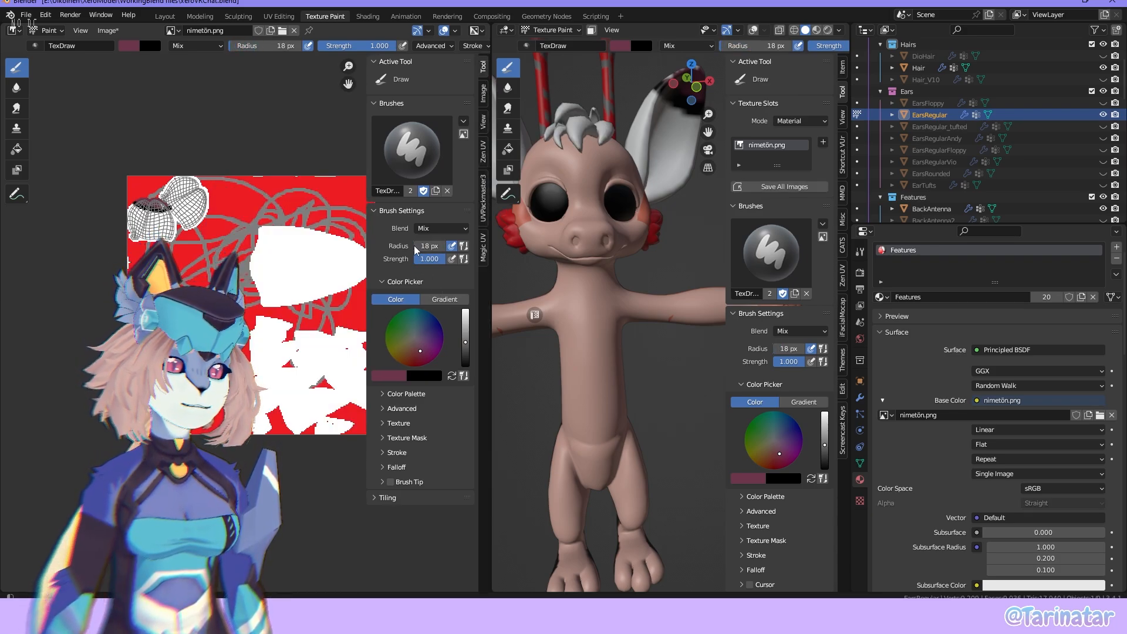
# Expand the color palette, sample the texture's red and white as brush colors and paint red over the gray lines.
pyautogui.click(383, 394)
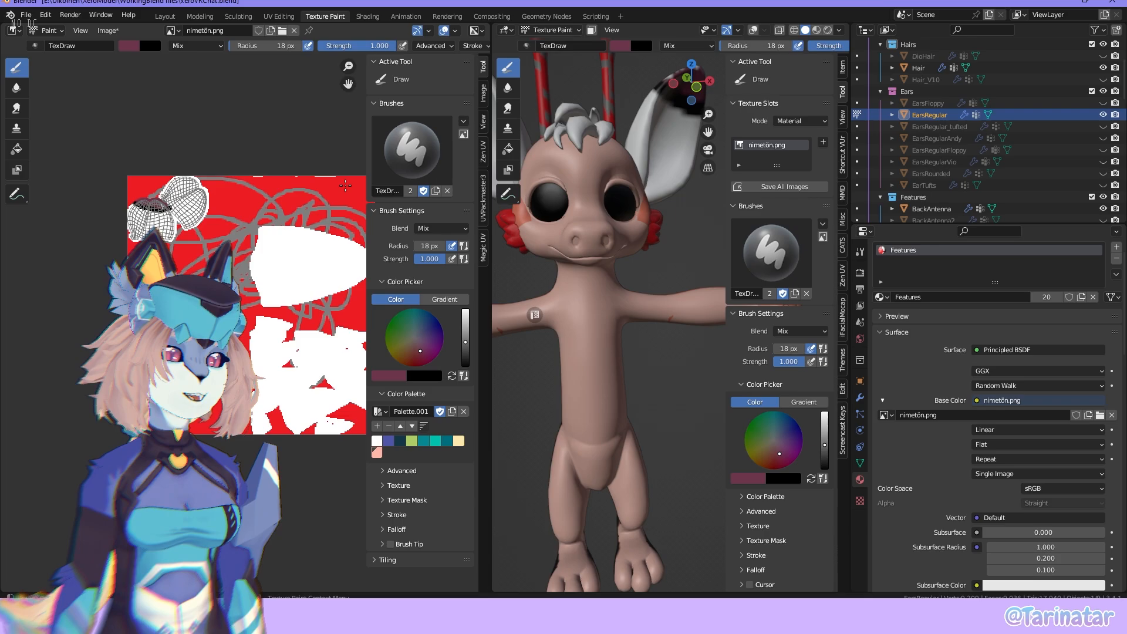
pyautogui.press('s')
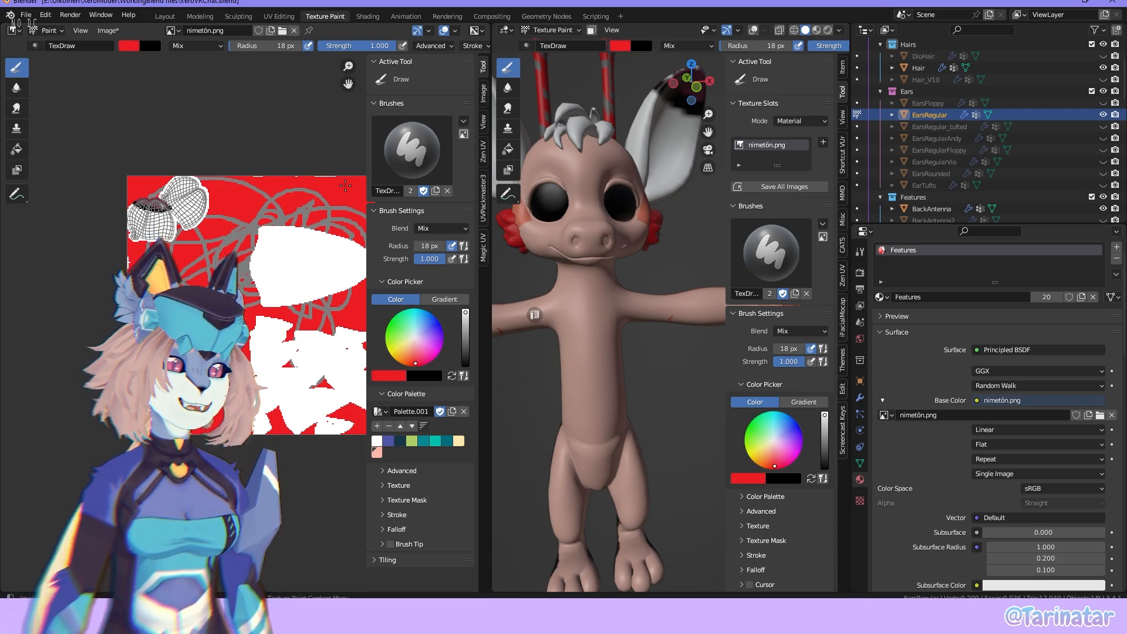
pyautogui.press('s')
pyautogui.click(345, 186)
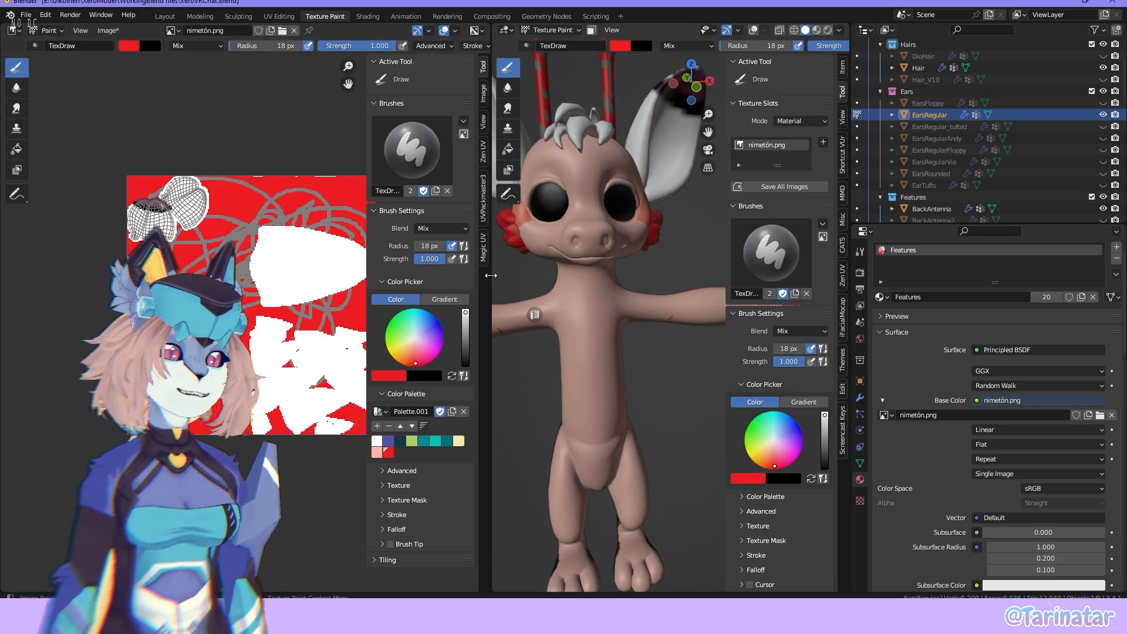
pyautogui.press('s')
pyautogui.click(340, 235)
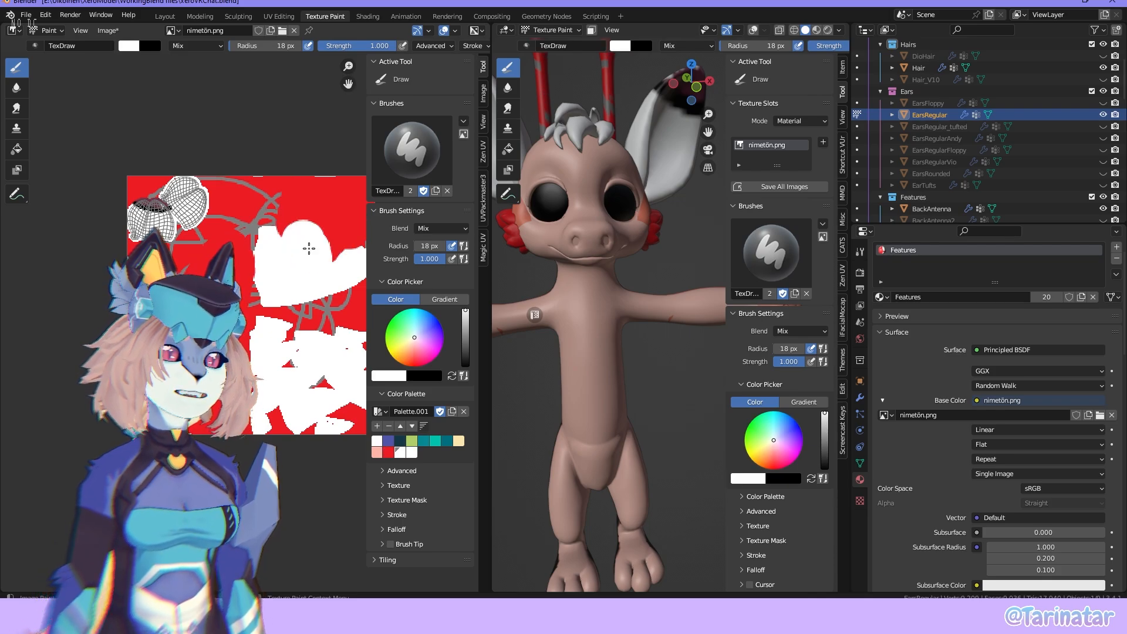
# Paint teal from the palette across the white area of the texture and cover part of it with red.
pyautogui.moveTo(306, 253)
pyautogui.mouseDown()
pyautogui.moveTo(347, 241)
pyautogui.moveTo(276, 281)
pyautogui.moveTo(253, 247)
pyautogui.moveTo(311, 341)
pyautogui.mouseUp()
pyautogui.click(423, 441)
pyautogui.press('s')
pyautogui.click(273, 252)
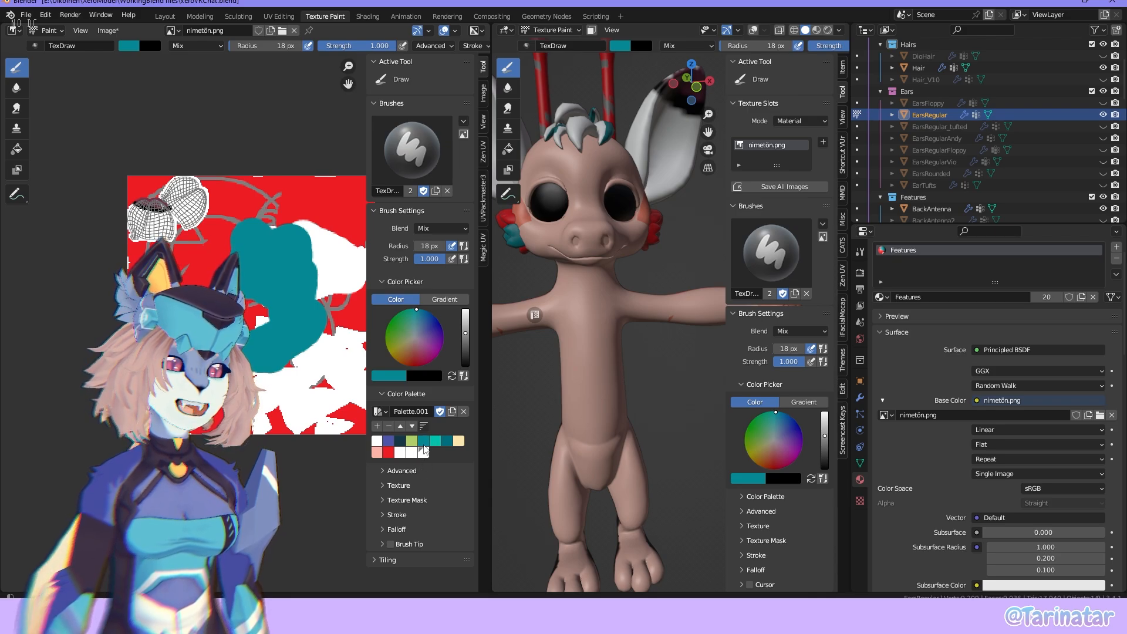
pyautogui.click(423, 441)
pyautogui.moveTo(317, 288)
pyautogui.mouseDown()
pyautogui.moveTo(311, 253)
pyautogui.moveTo(347, 294)
pyautogui.mouseUp()
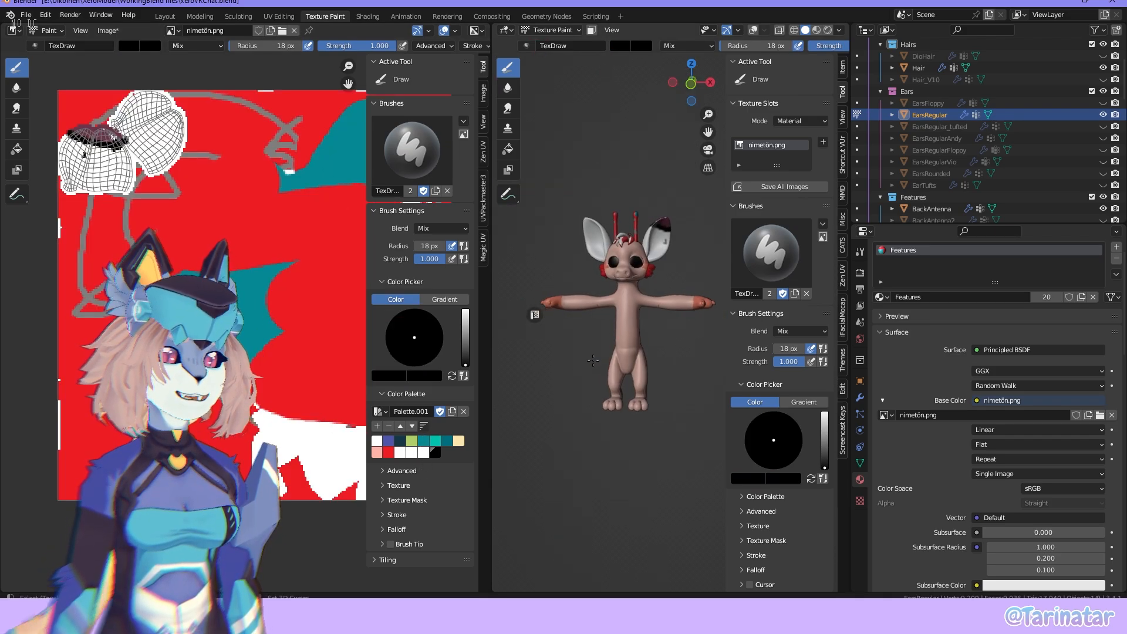
pyautogui.scroll(-4, 282, 326)
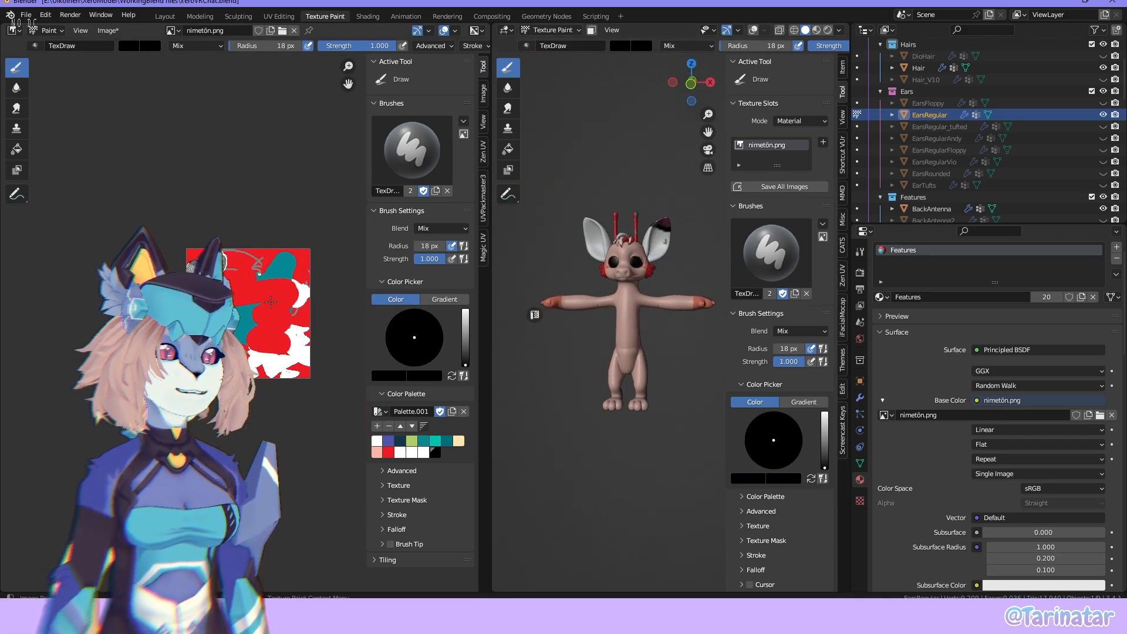
pyautogui.scroll(4, 626, 341)
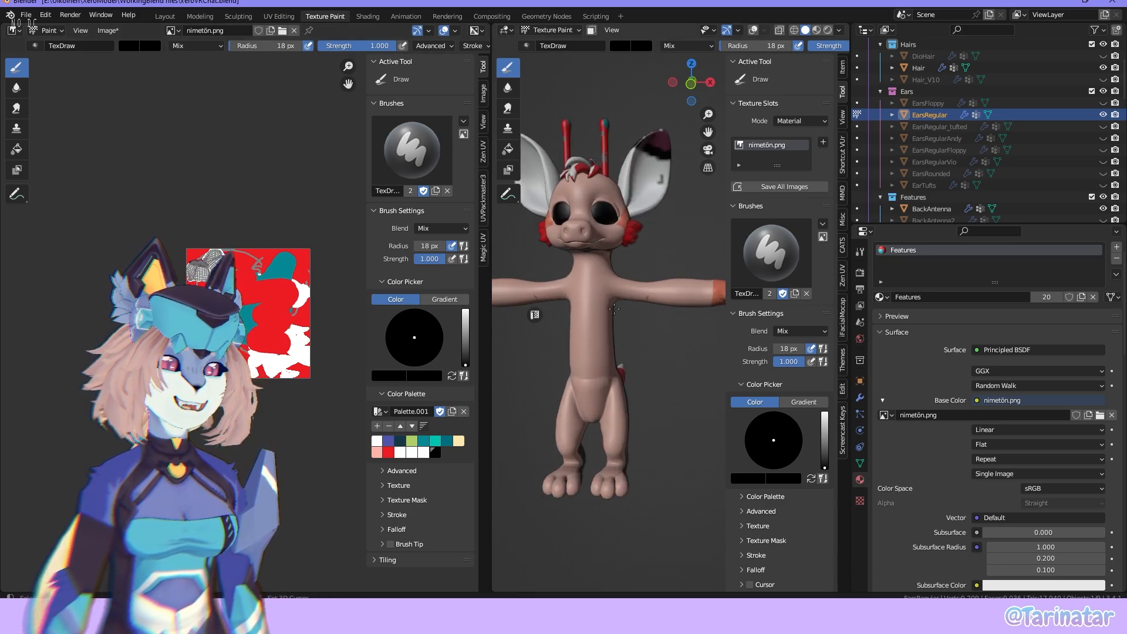
pyautogui.keyDown('shift'); pyautogui.moveTo(615, 308); pyautogui.dragTo(660, 312, button='middle'); pyautogui.keyUp('shift')
pyautogui.scroll(-1, 660, 312)
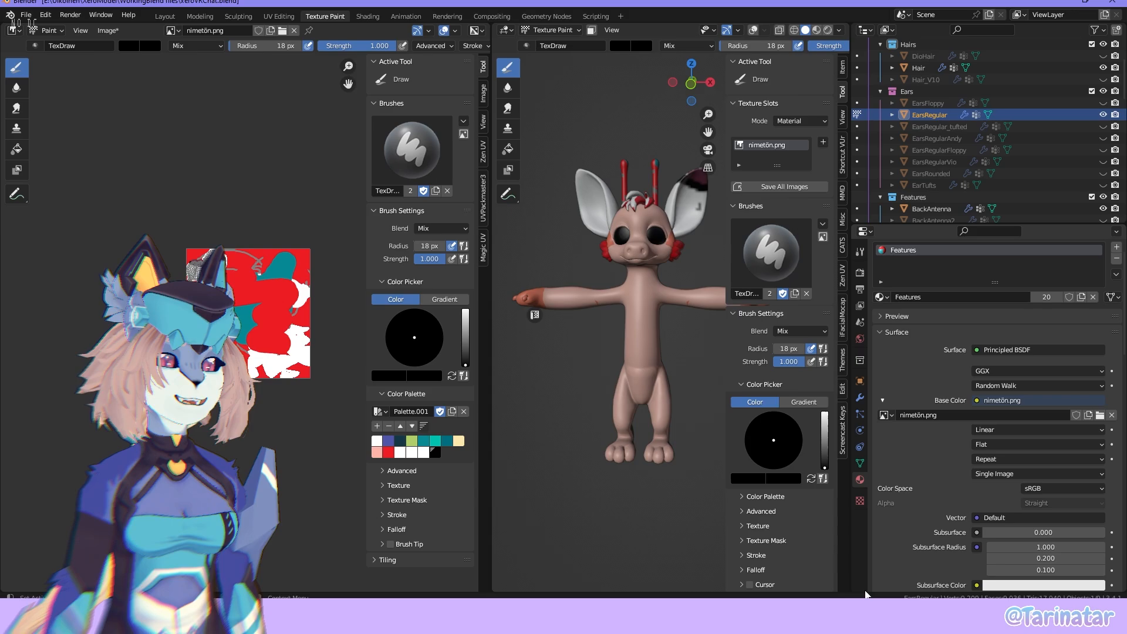
# Switch to Clip Studio Paint and save the body texture as TextureColored.png in the tutorials folder.
pyautogui.moveTo(816, 622)
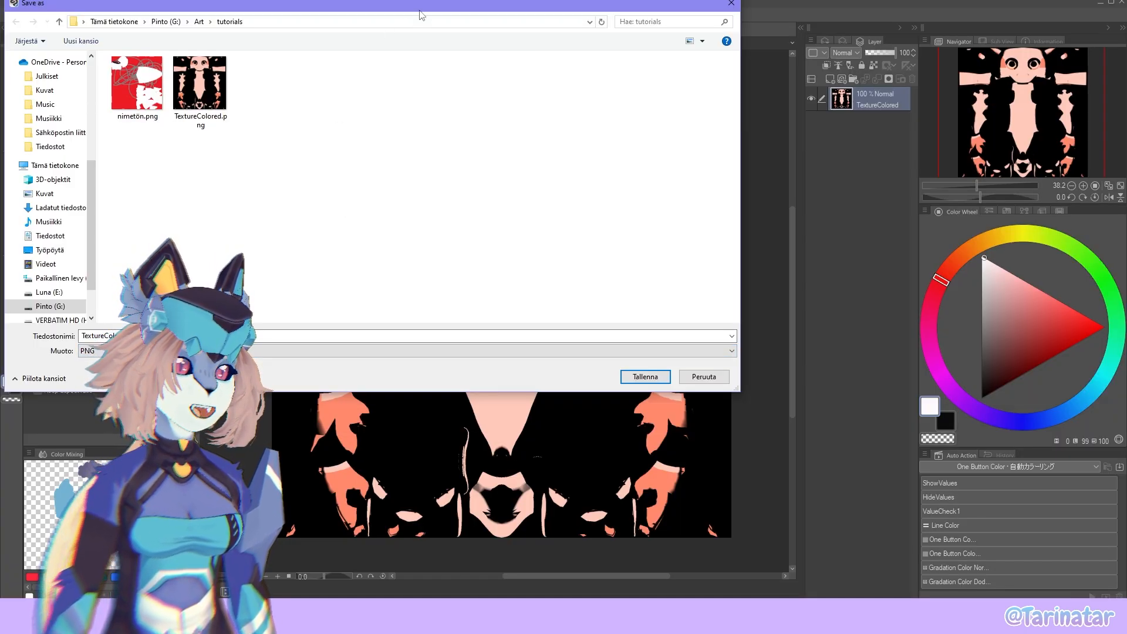
pyautogui.moveTo(531, 7)
pyautogui.mouseDown()
pyautogui.moveTo(747, 217)
pyautogui.moveTo(607, 104)
pyautogui.mouseUp()
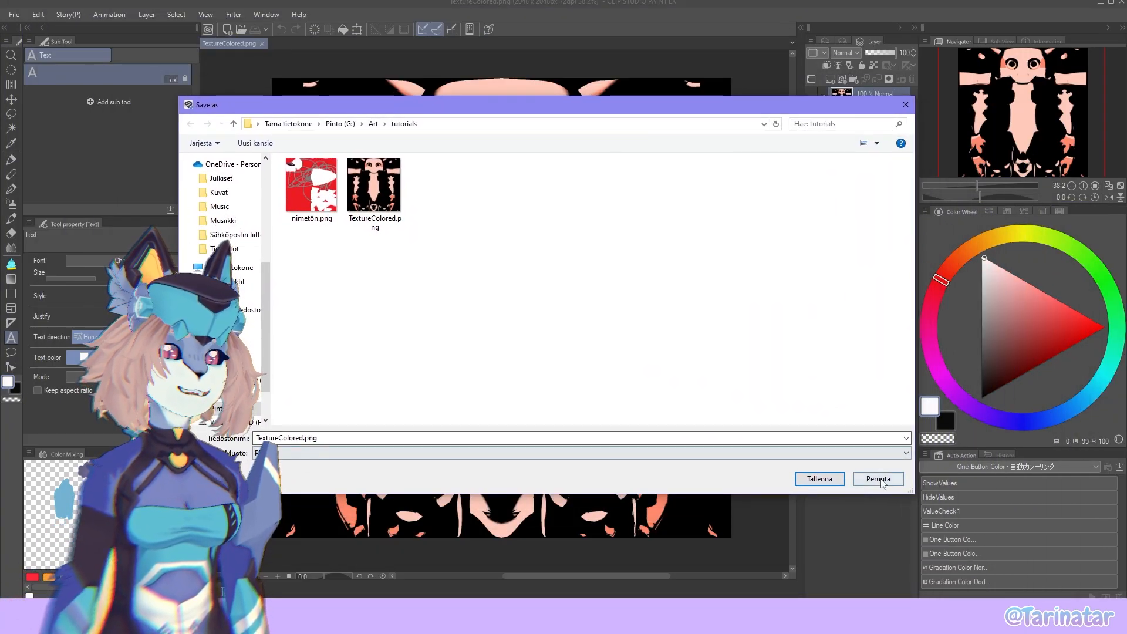
pyautogui.click(818, 478)
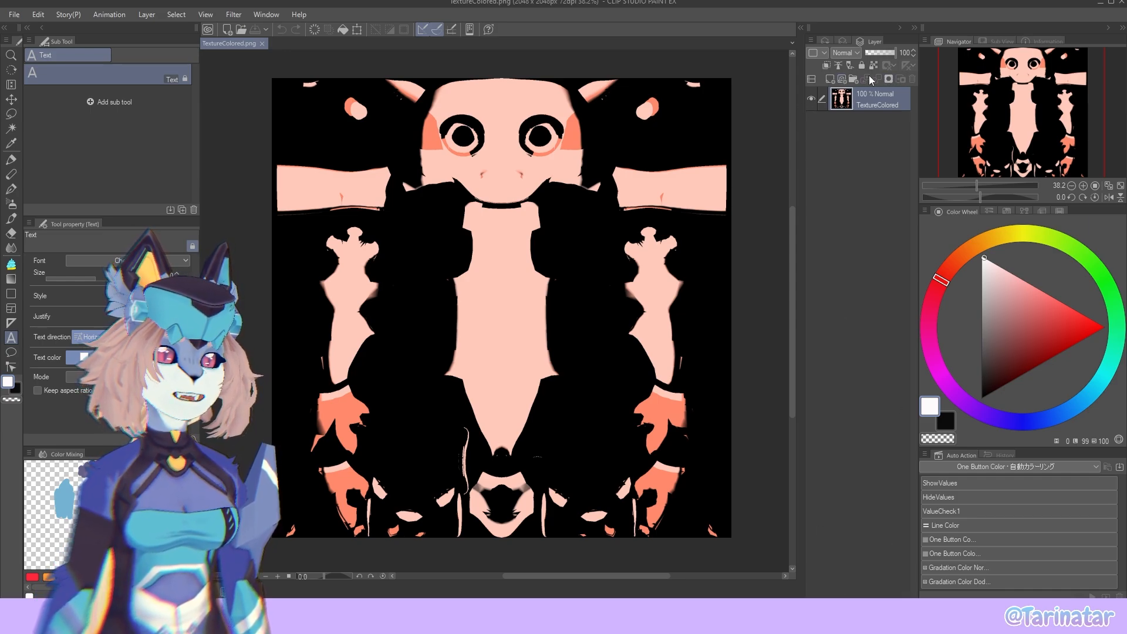
# Add a new layer above TextureColored, choose a muted red as drawing color and set the layer's blending mode to Multiply.
pyautogui.click(831, 80)
pyautogui.click(1045, 309)
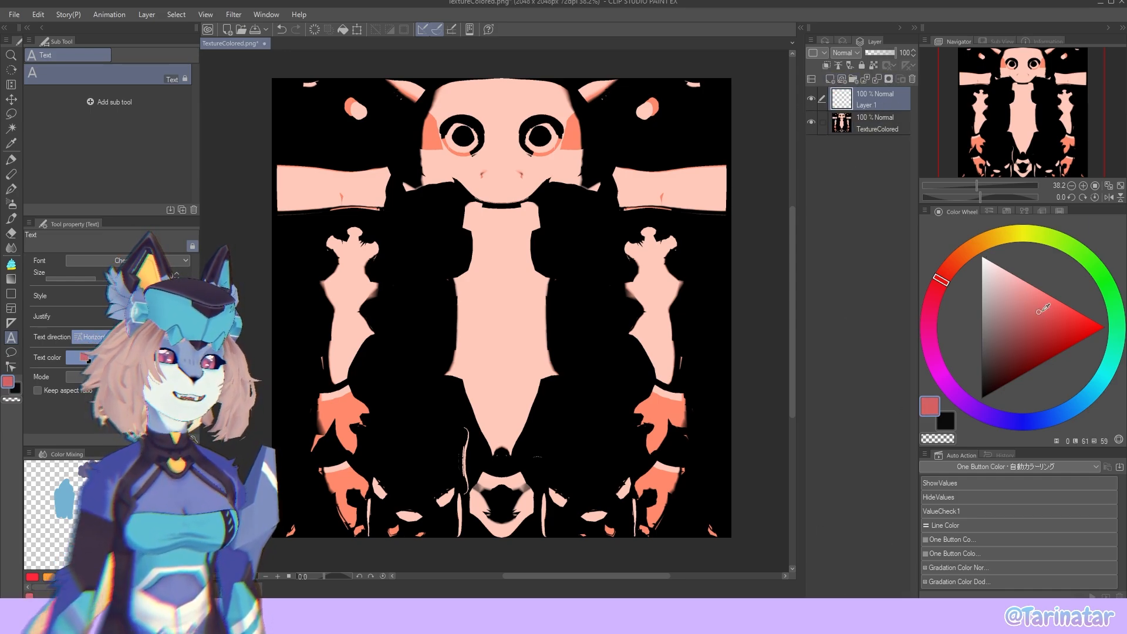
pyautogui.click(845, 52)
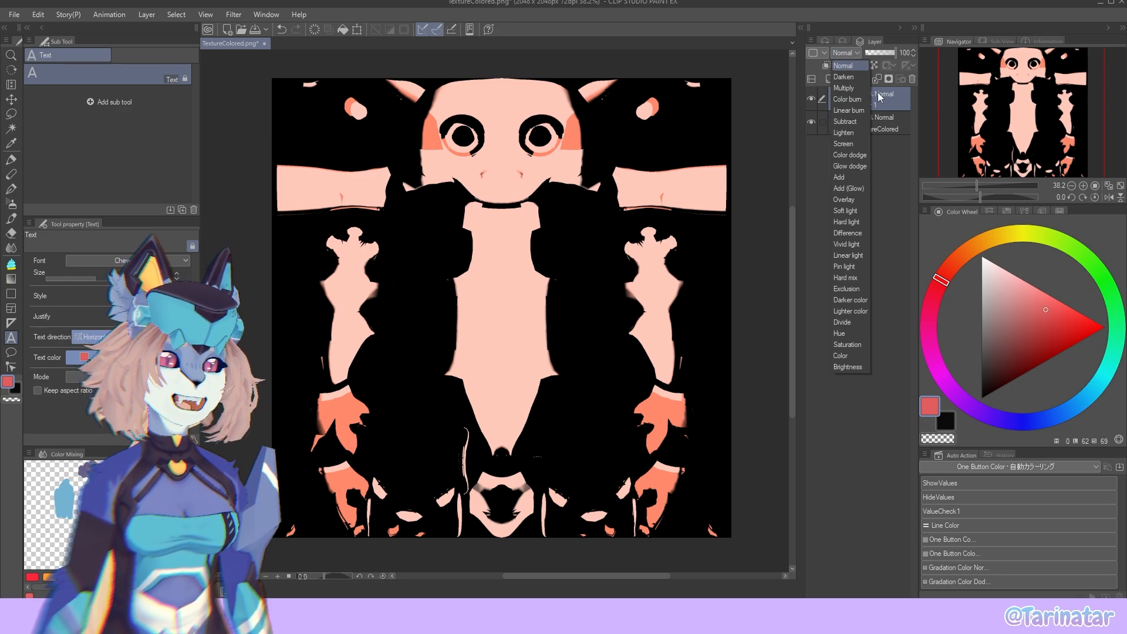
pyautogui.click(844, 88)
# Paint a soft red blush on both cheeks below the eyes using the Soft airbrush.
pyautogui.press('p')
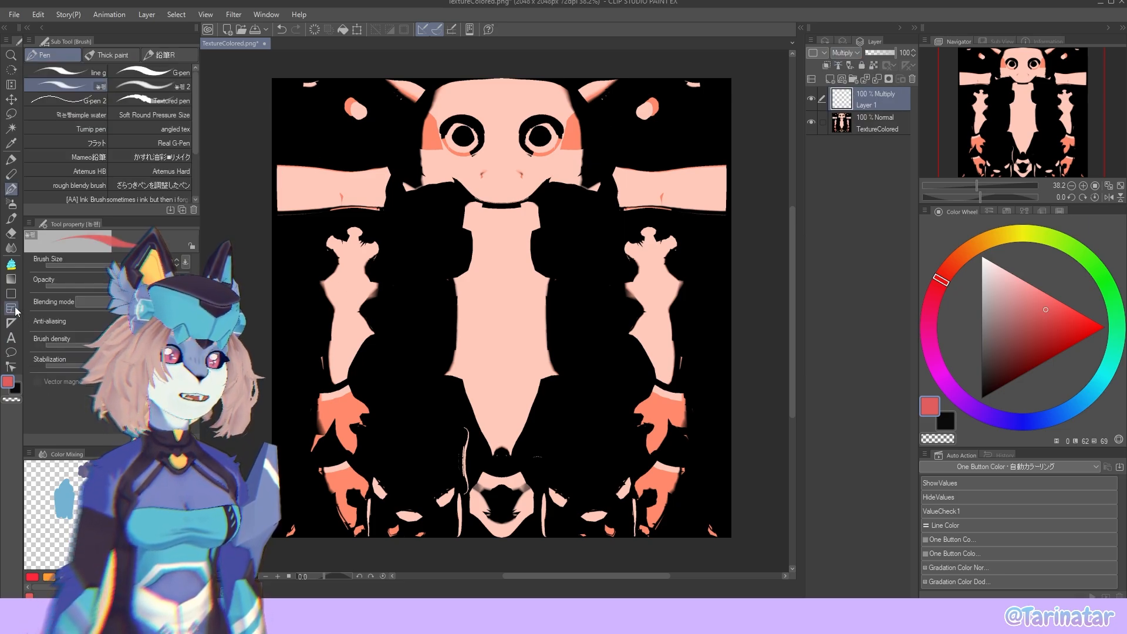
pyautogui.click(11, 203)
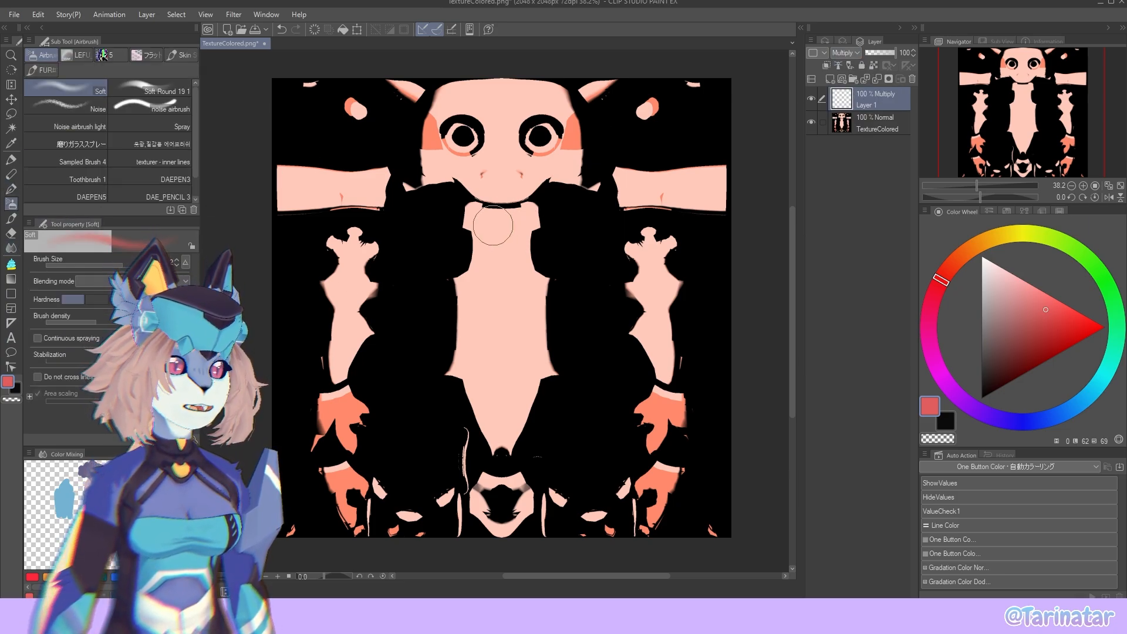
pyautogui.moveTo(560, 157); pyautogui.dragTo(536, 160)
pyautogui.moveTo(464, 158); pyautogui.dragTo(438, 159)
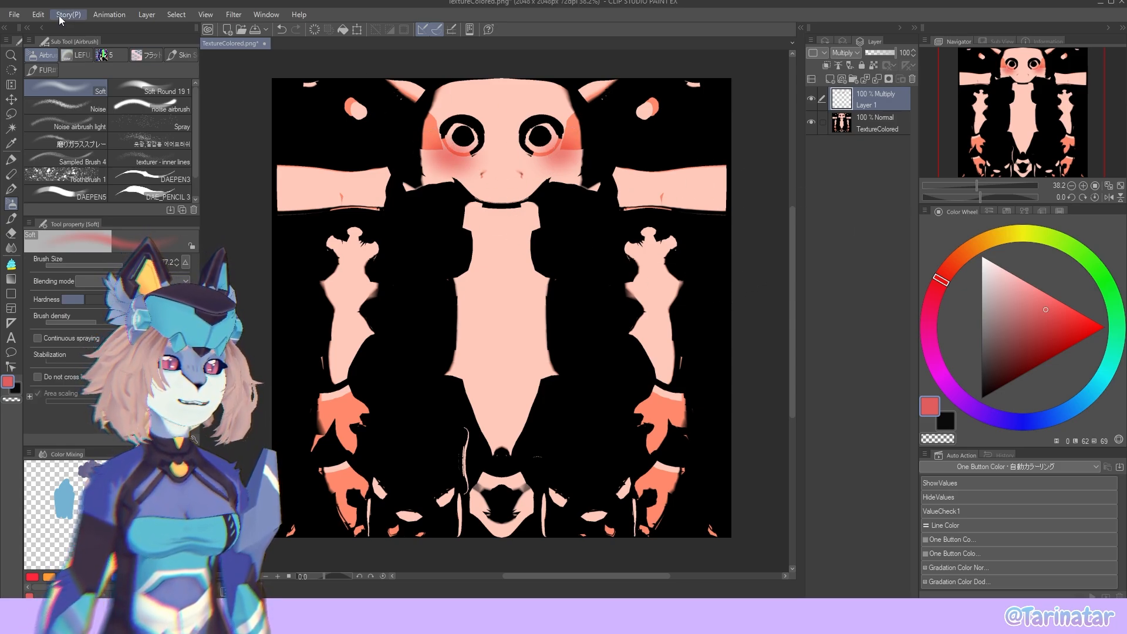
# Save the layered texture as TextureColored.psd in Photoshop Document format in the tutorials folder.
pyautogui.click(14, 15)
pyautogui.click(47, 118)
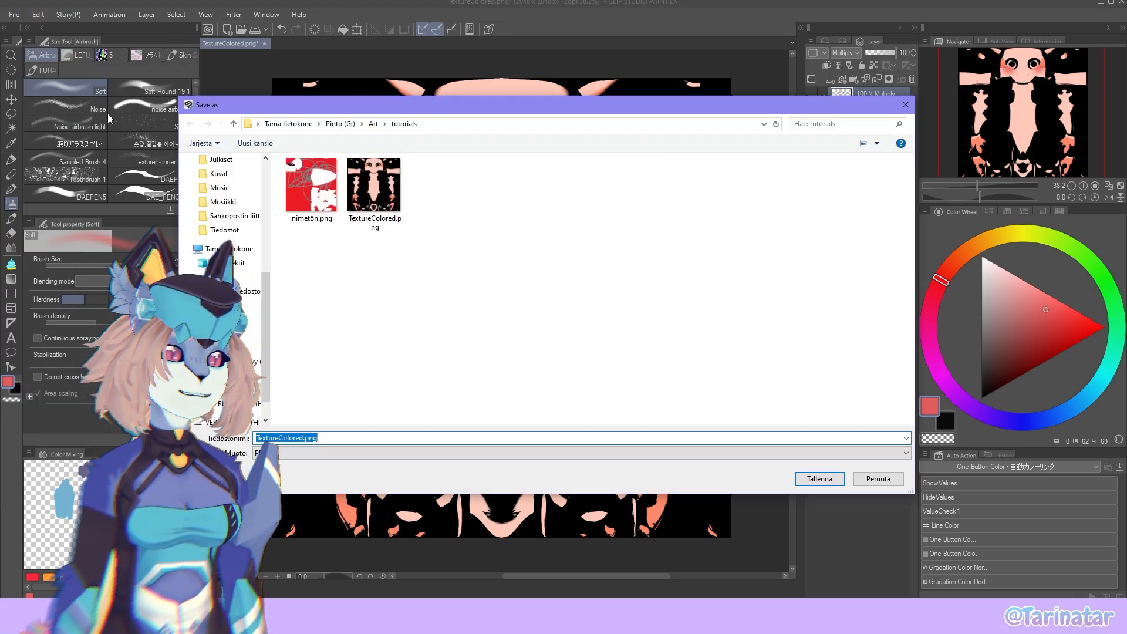
pyautogui.click(307, 453)
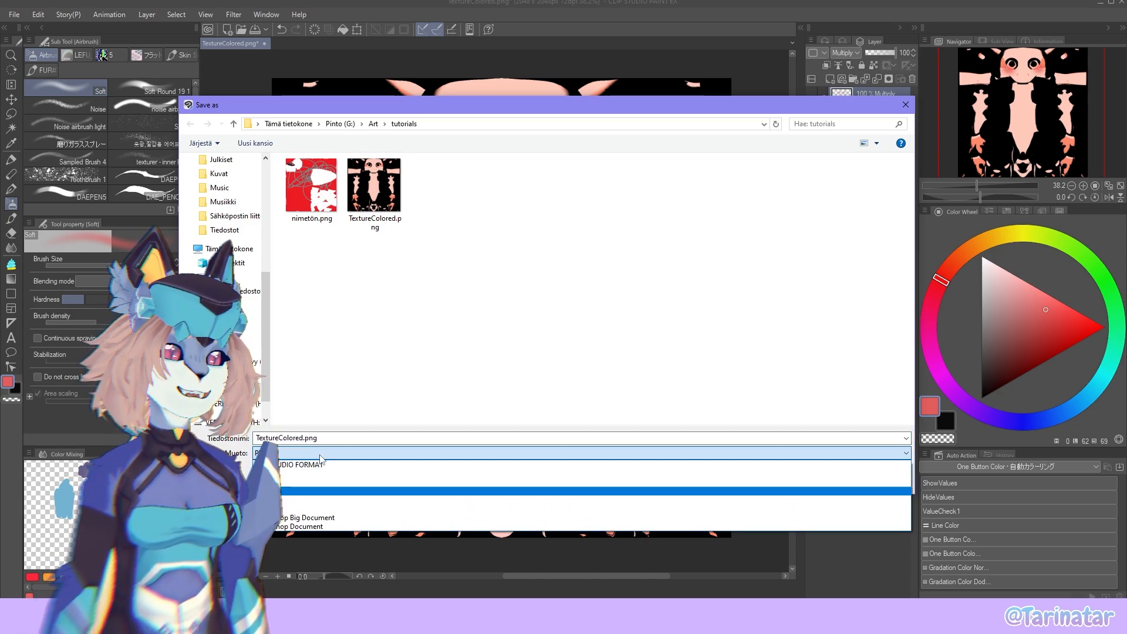
pyautogui.click(352, 526)
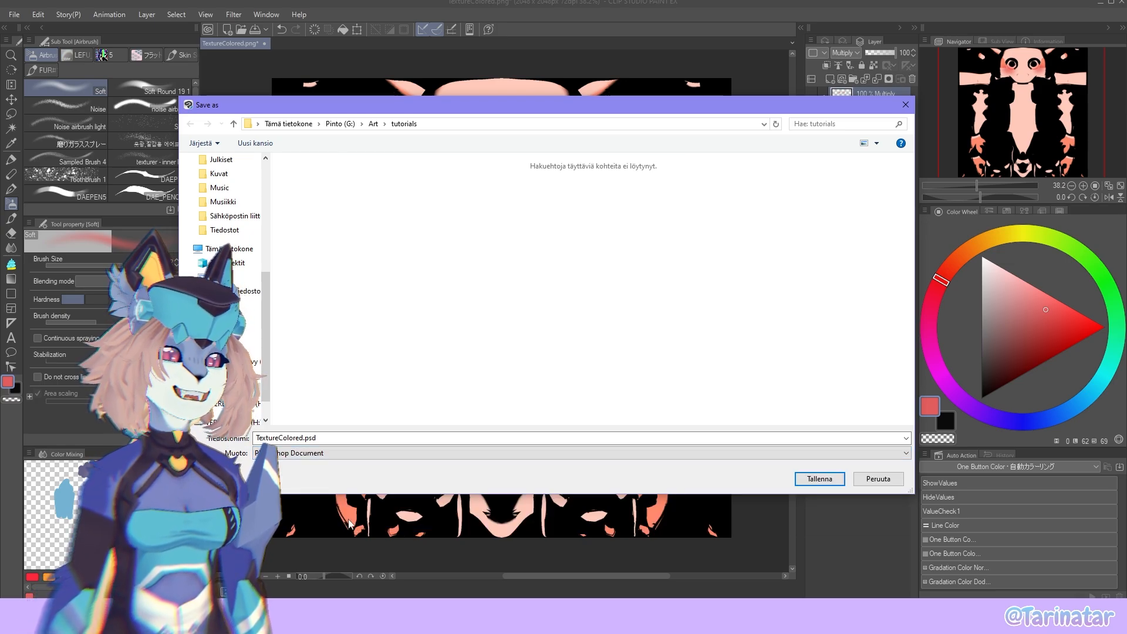
pyautogui.click(819, 479)
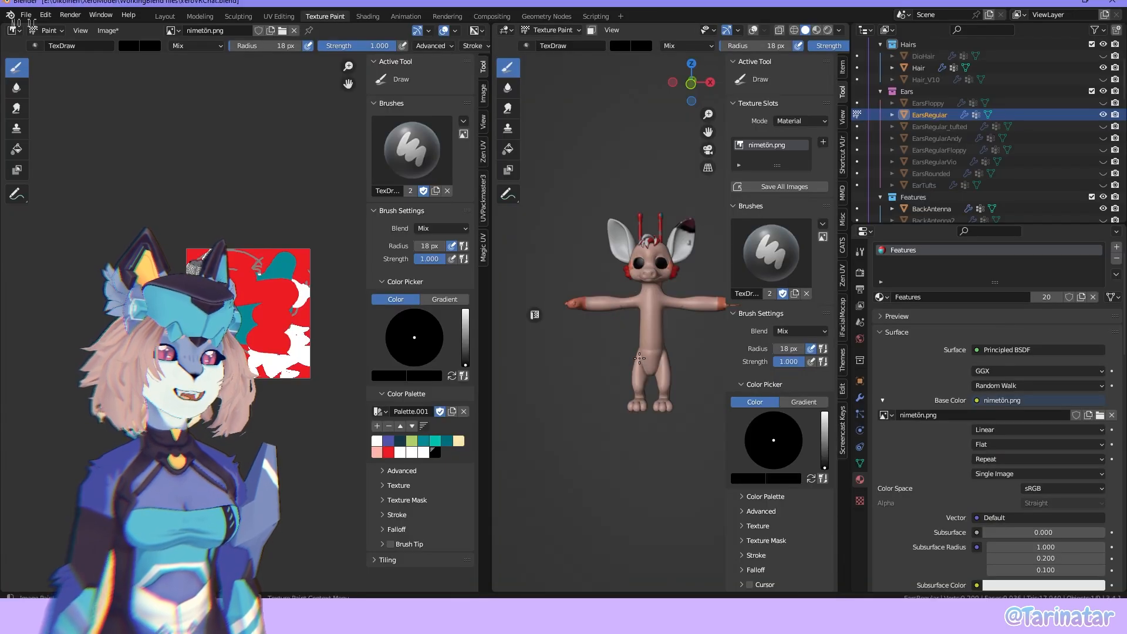
# Return to Blender and switch texture painting from the EarsRegular object to the Body object.
pyautogui.scroll(4, 635, 355)
pyautogui.scroll(-2, 633, 353)
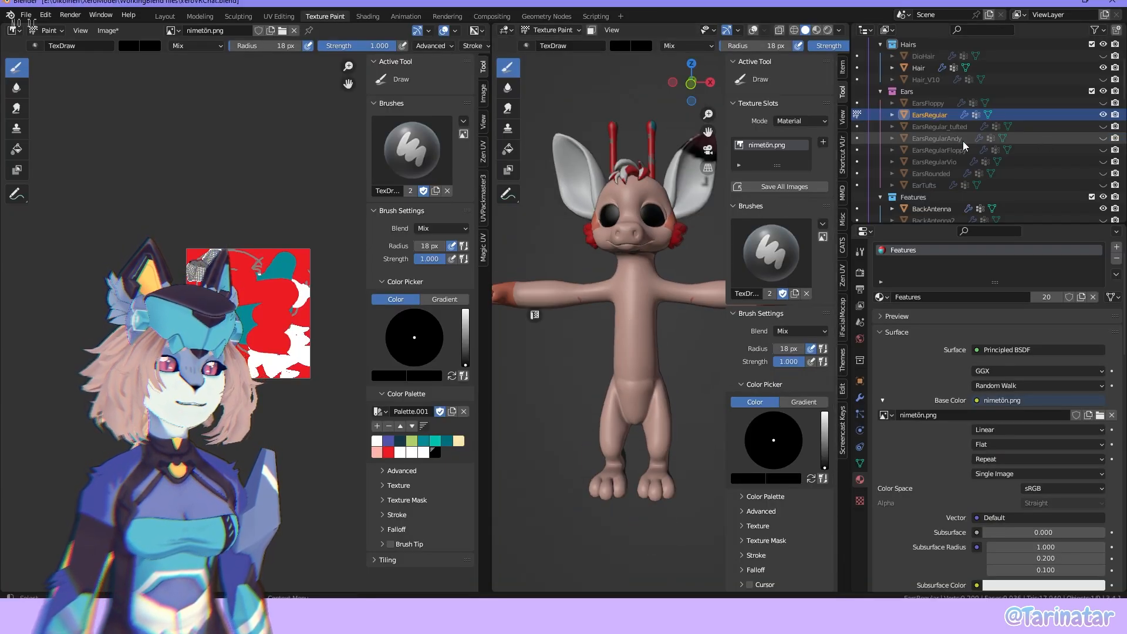
pyautogui.scroll(-5, 963, 141)
pyautogui.scroll(-4, 935, 174)
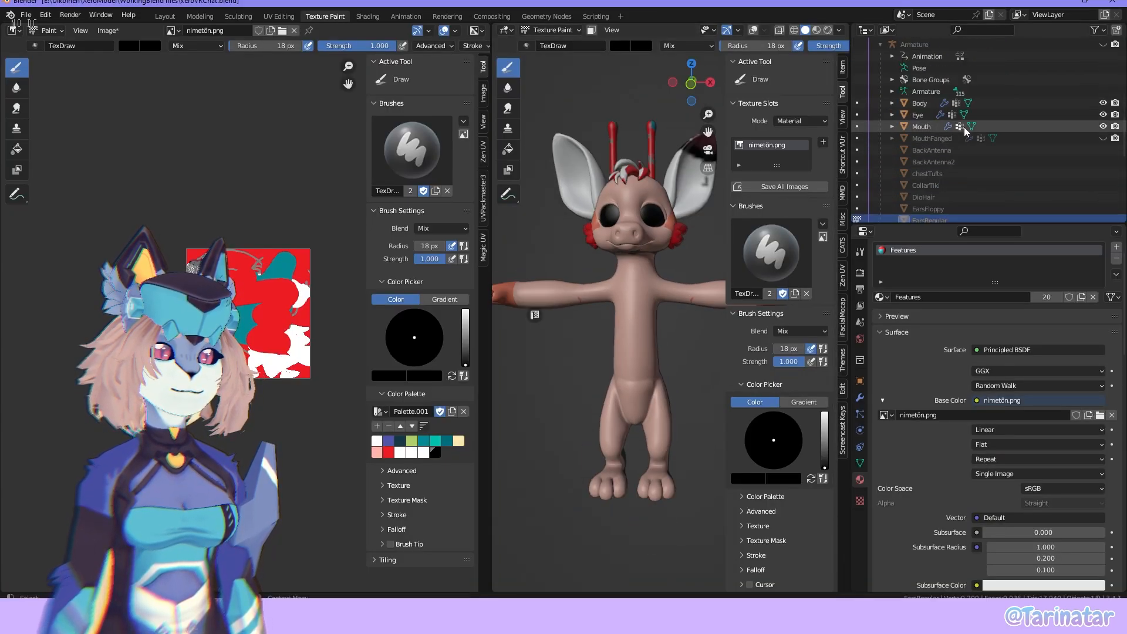
pyautogui.click(923, 104)
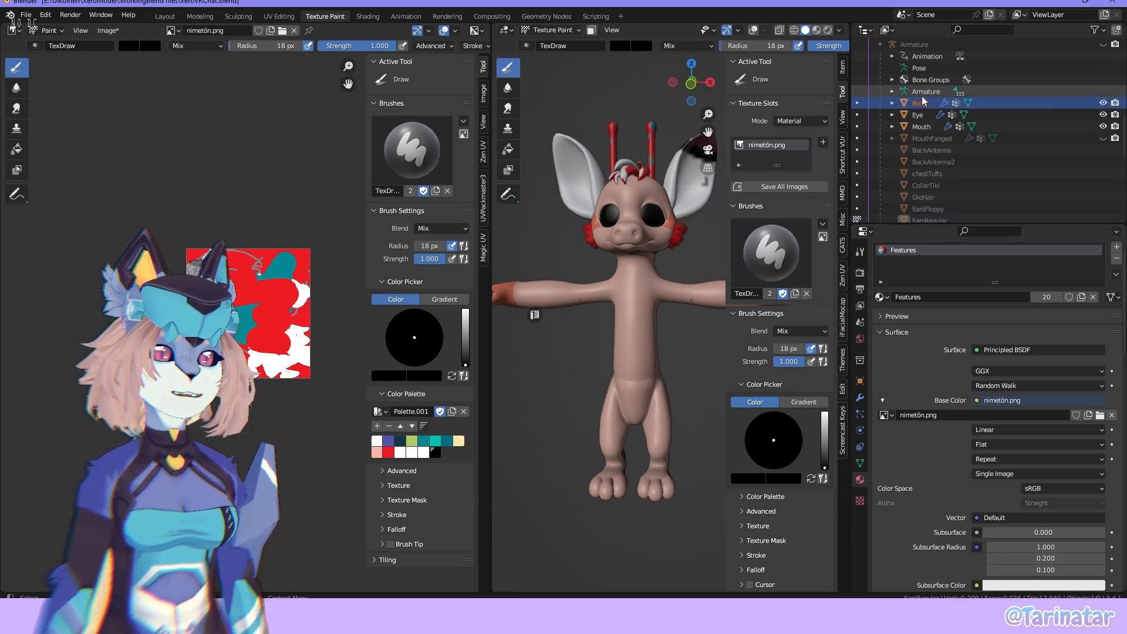
pyautogui.click(857, 103)
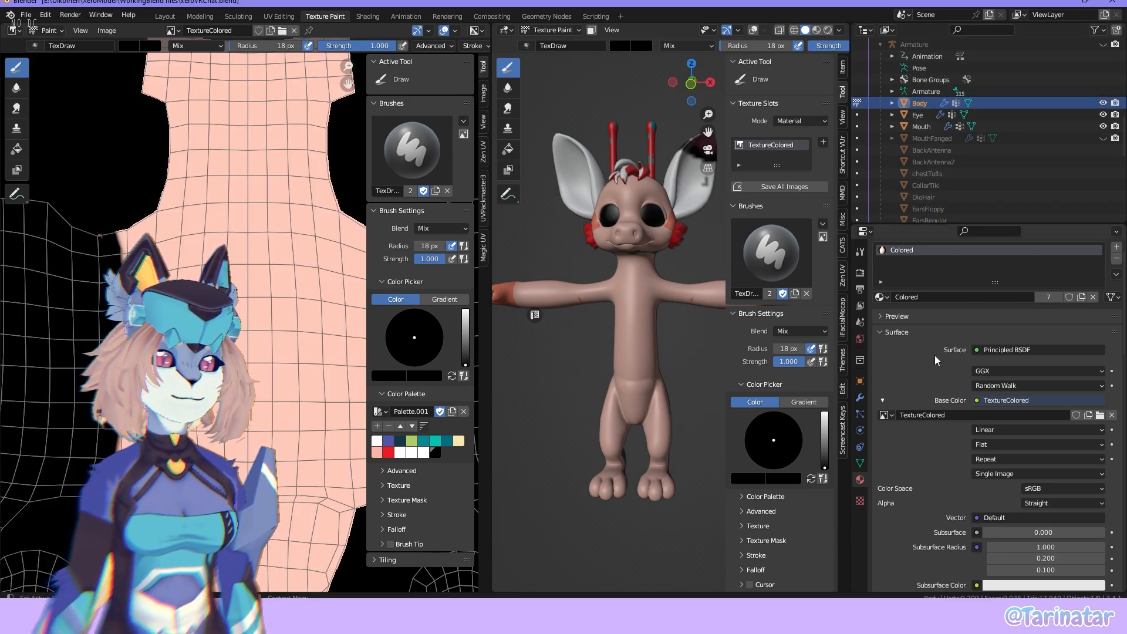
# Load TextureColored.psd from the tutorials folder as the Base Color image of the Colored material.
pyautogui.scroll(-1, 935, 355)
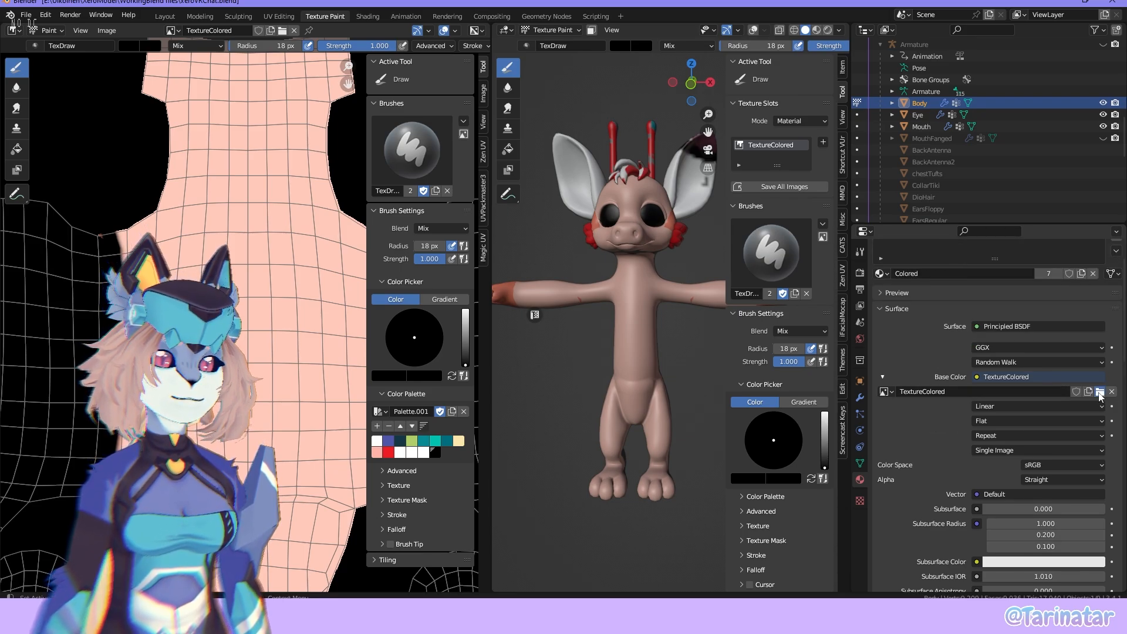
pyautogui.click(1100, 392)
pyautogui.click(621, 114)
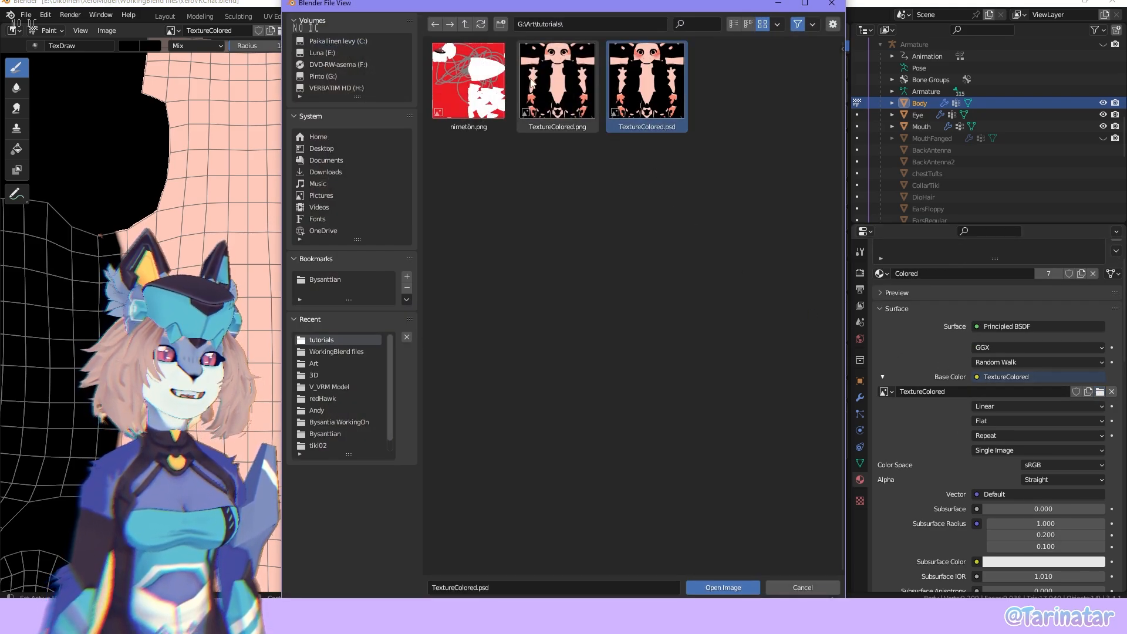
pyautogui.click(723, 588)
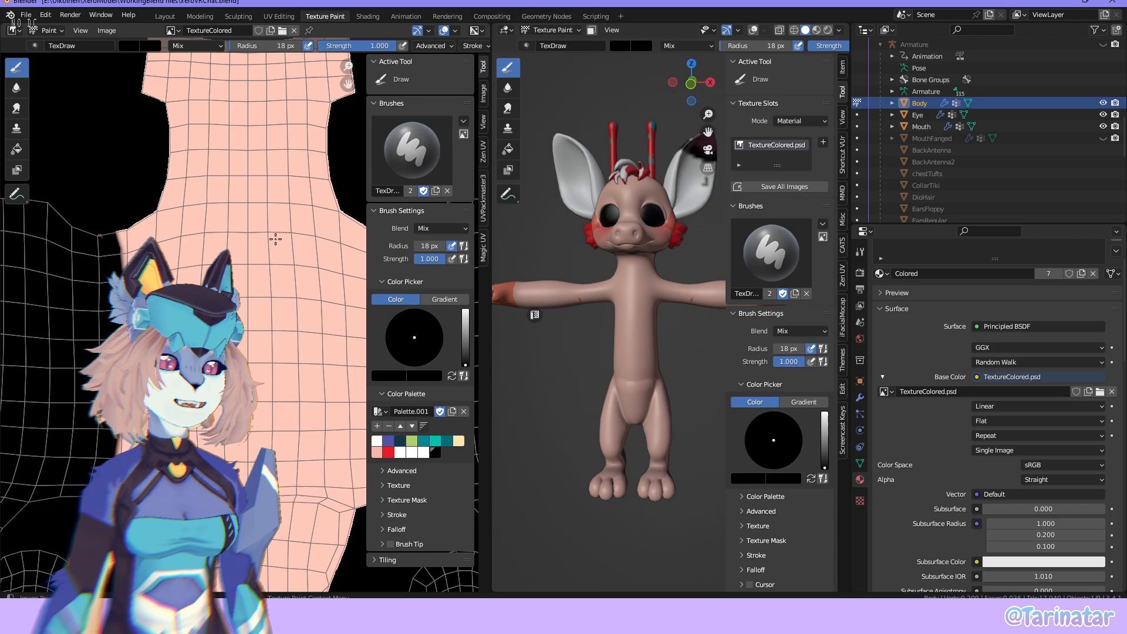
pyautogui.scroll(-5, 275, 239)
pyautogui.scroll(-2, 246, 321)
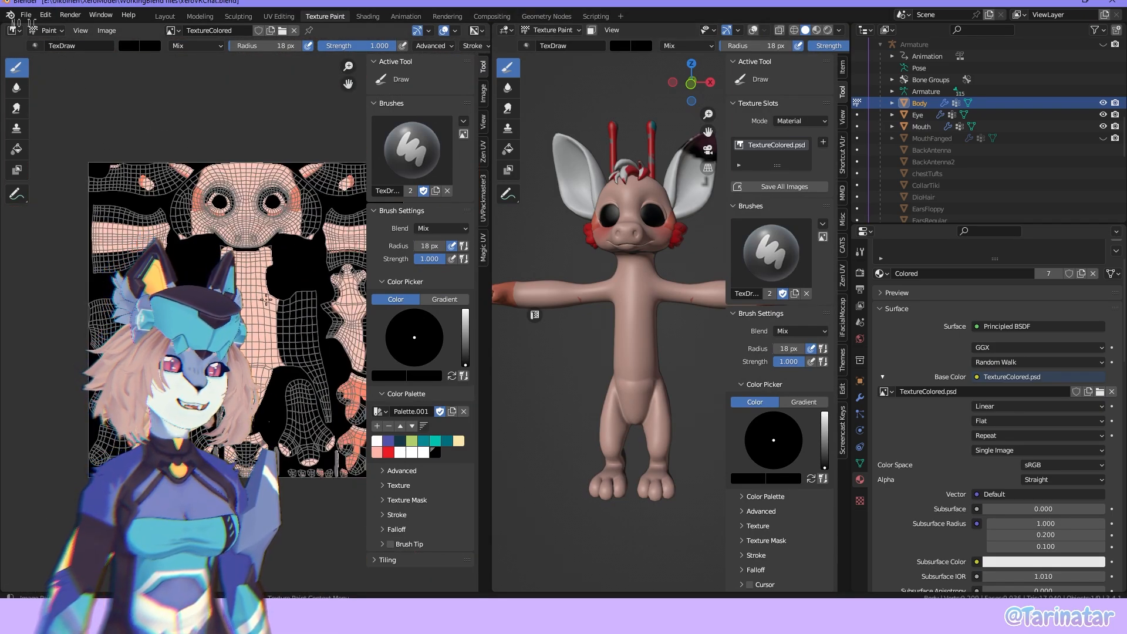
pyautogui.moveTo(344, 306); pyautogui.dragTo(354, 389)
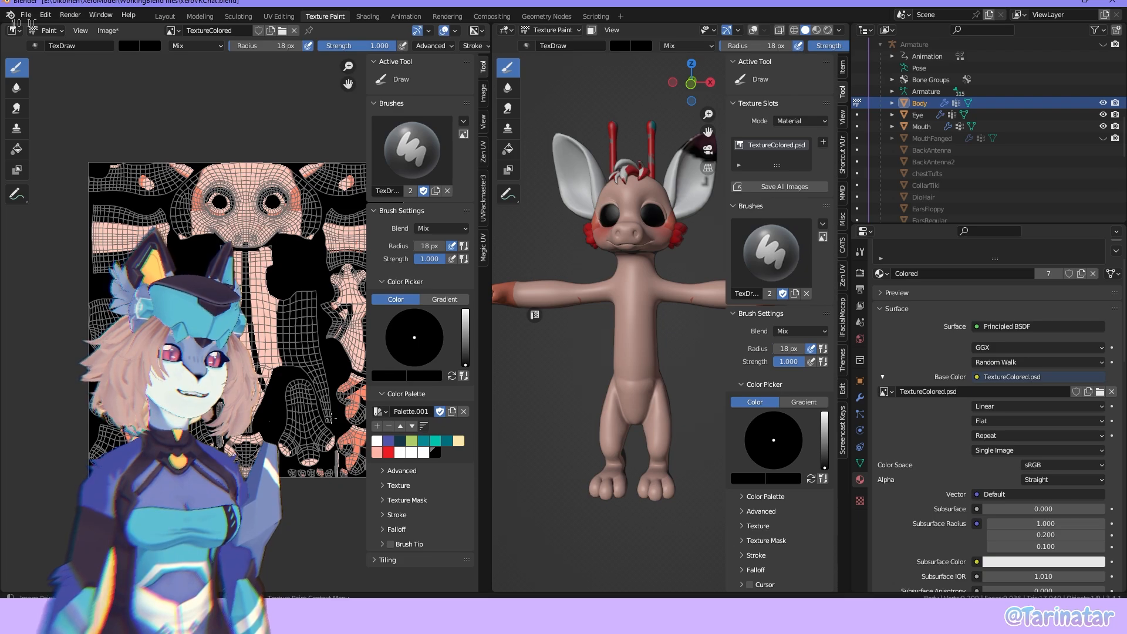
pyautogui.hotkey('ctrl', 'z')
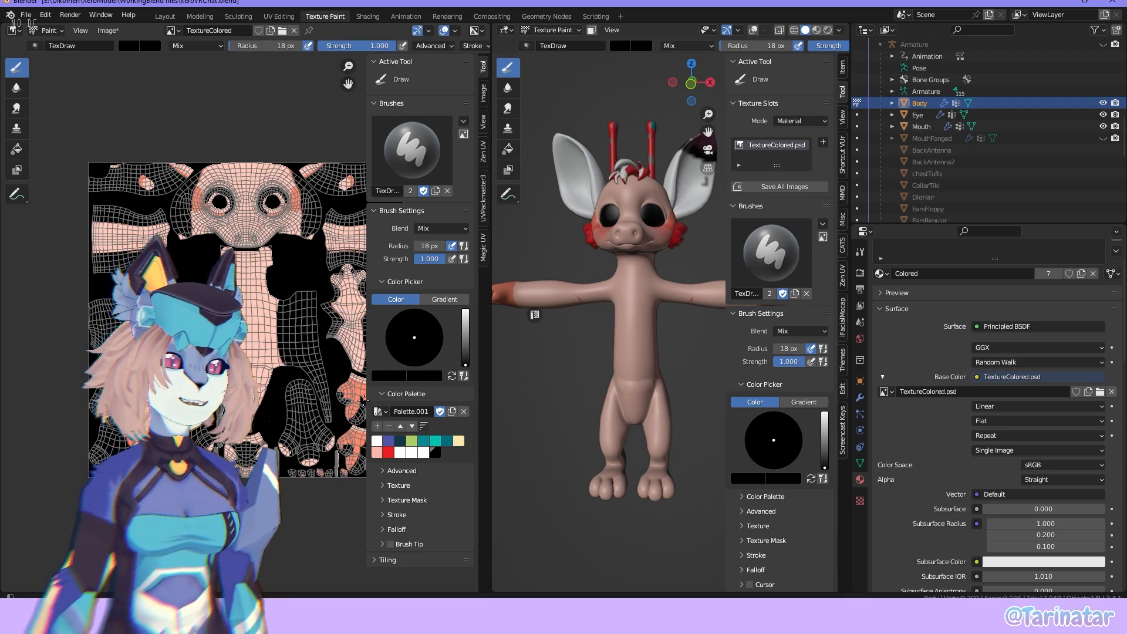
# Show TextureColored.psd instead of TextureColored in the image editor.
pyautogui.scroll(2, 306, 215)
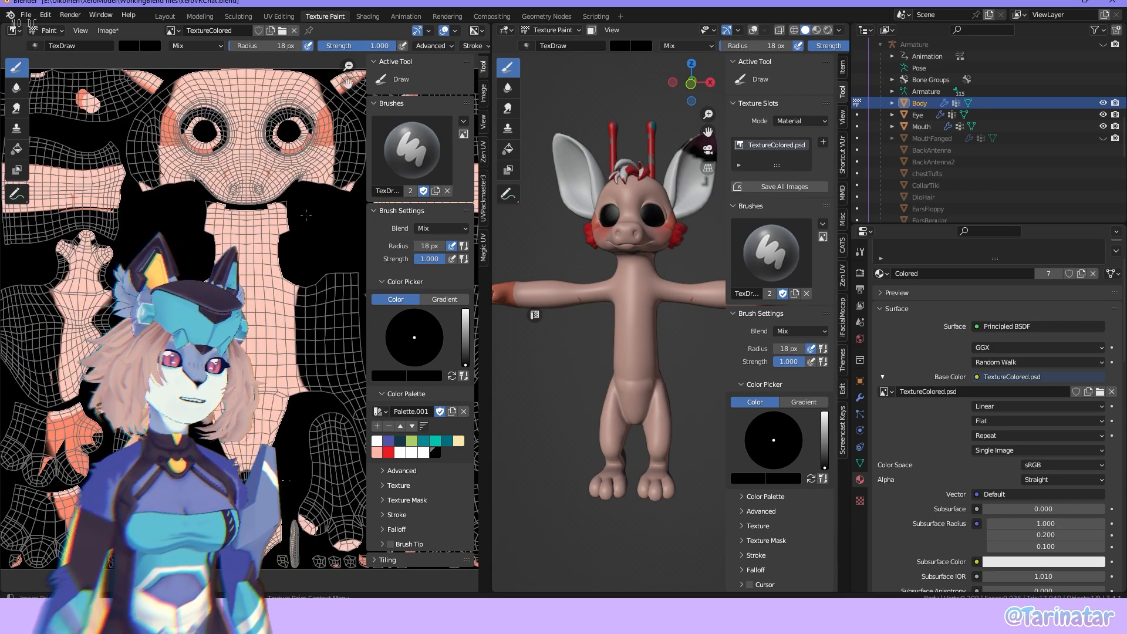
pyautogui.click(172, 31)
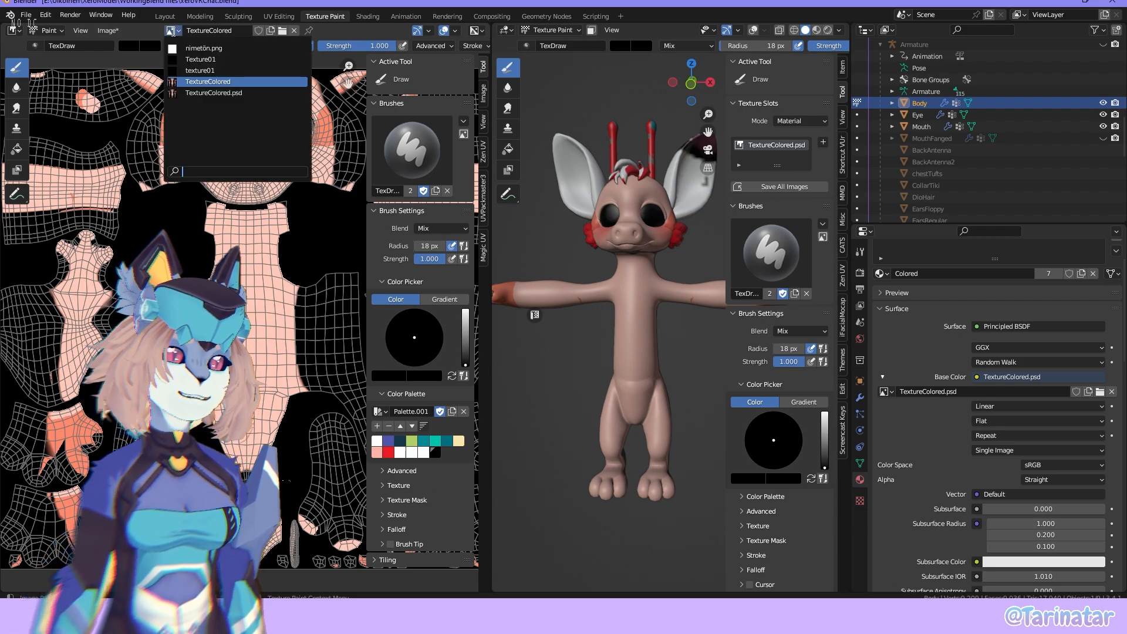
pyautogui.click(214, 94)
pyautogui.scroll(-5, 266, 445)
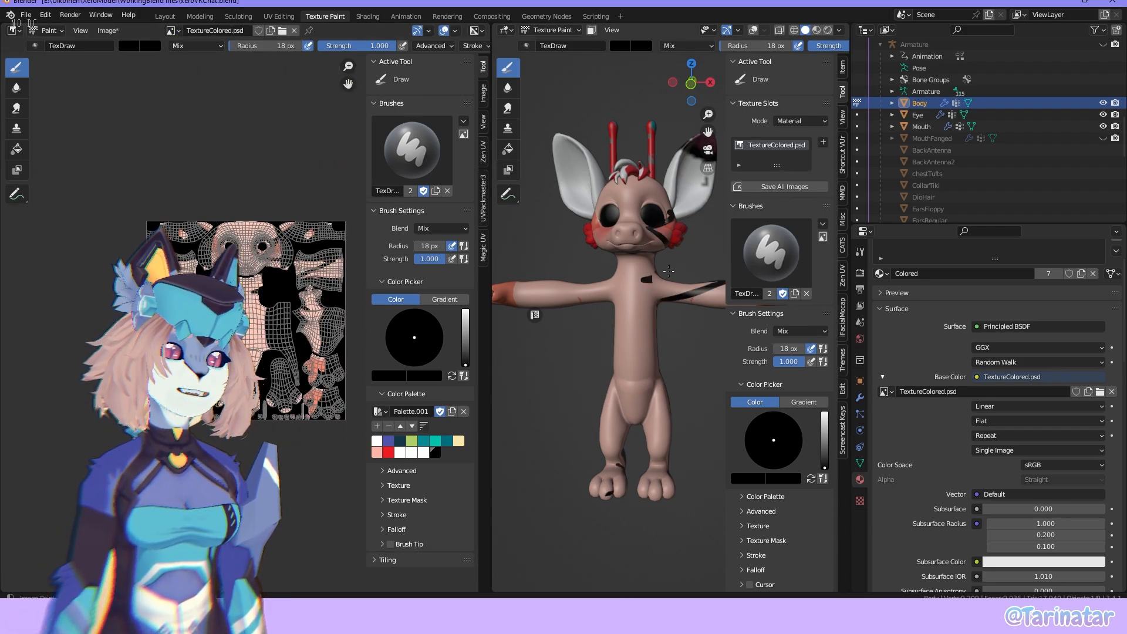
# Switch to Clip Studio Paint and airbrush soft red shading across the top of the neck on the Multiply layer.
pyautogui.scroll(5, 672, 185)
pyautogui.keyDown('shift'); pyautogui.moveTo(672, 262); pyautogui.dragTo(648, 527, button='middle'); pyautogui.keyUp('shift')
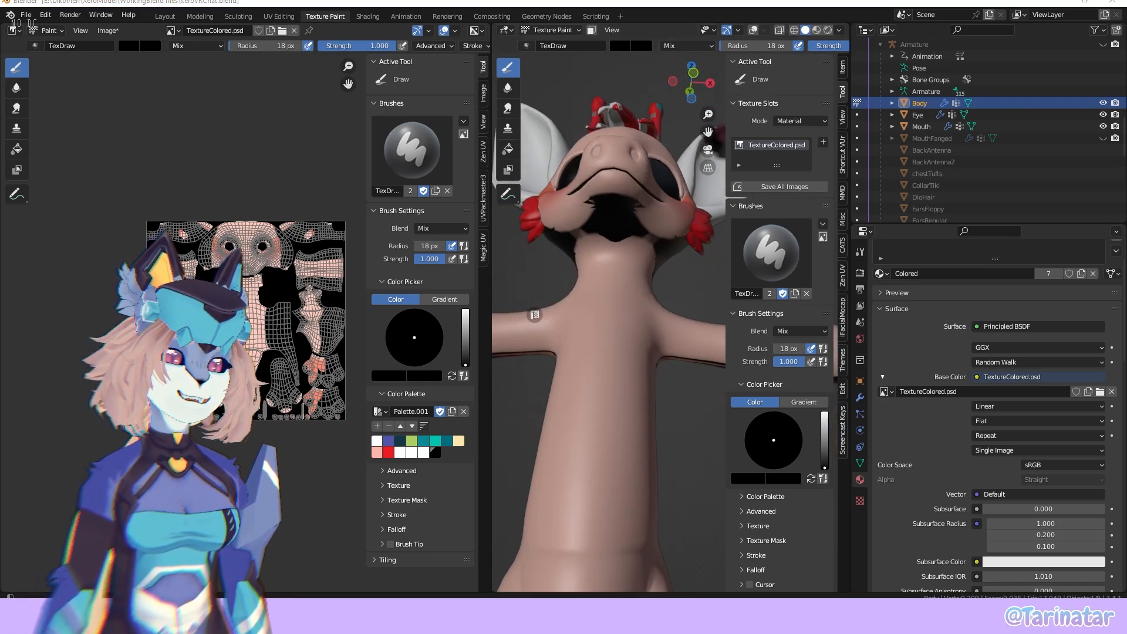
pyautogui.hotkey('alt', 'Tab')
pyautogui.moveTo(473, 196); pyautogui.dragTo(538, 194)
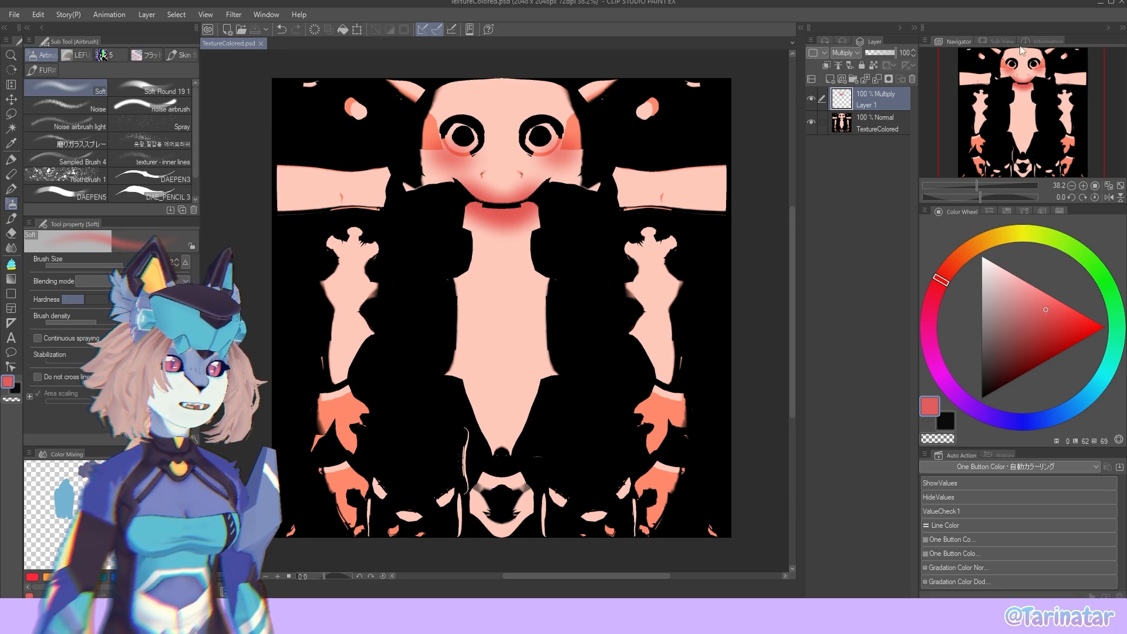
# Return to Blender, reload TextureColored.psd from disk and check the red neck shading on the model and in the image editor.
pyautogui.hotkey('alt', 'Tab')
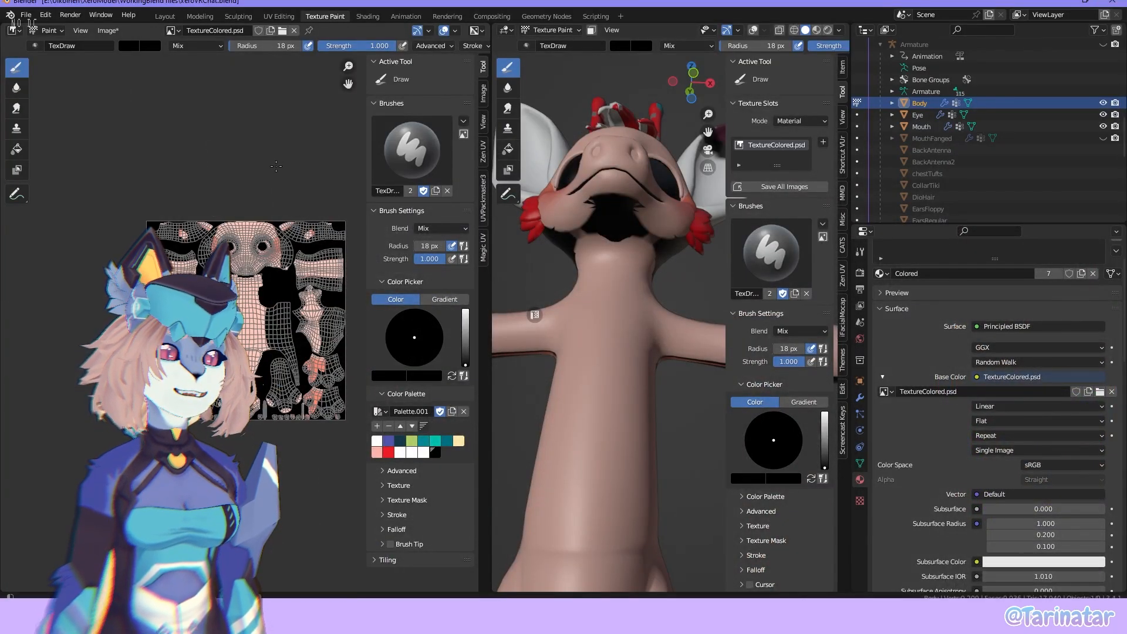
pyautogui.hotkey('alt', 'r')
pyautogui.moveTo(622, 320)
pyautogui.mouseDown(button='middle')
pyautogui.moveTo(686, 319)
pyautogui.moveTo(658, 360)
pyautogui.moveTo(598, 382)
pyautogui.moveTo(633, 320)
pyautogui.mouseUp(button='middle')
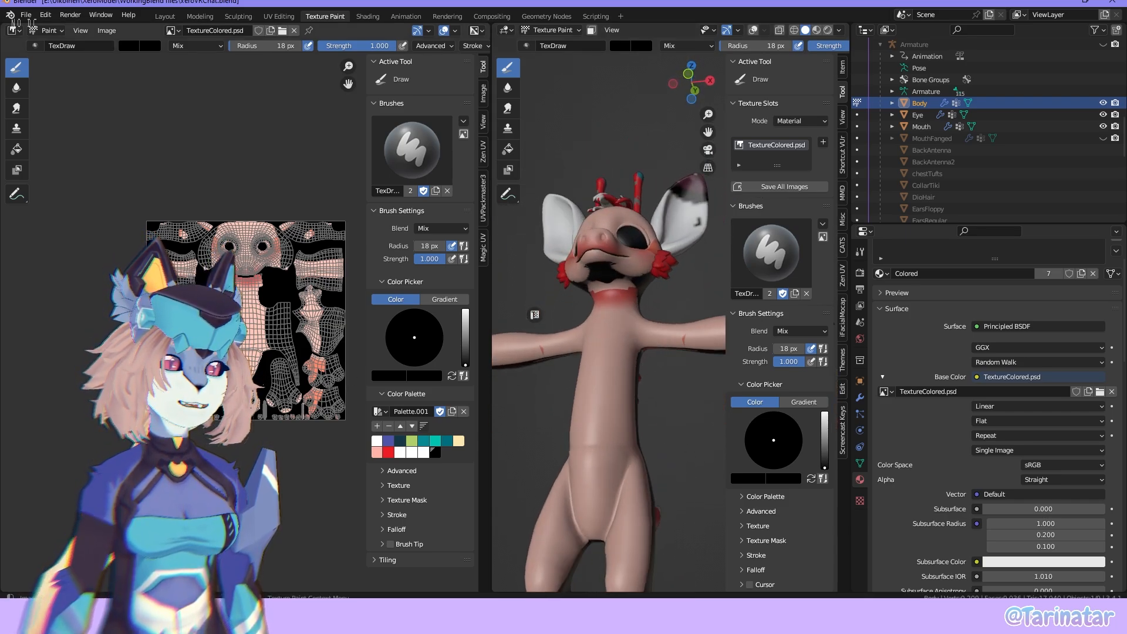
pyautogui.scroll(-2, 356, 379)
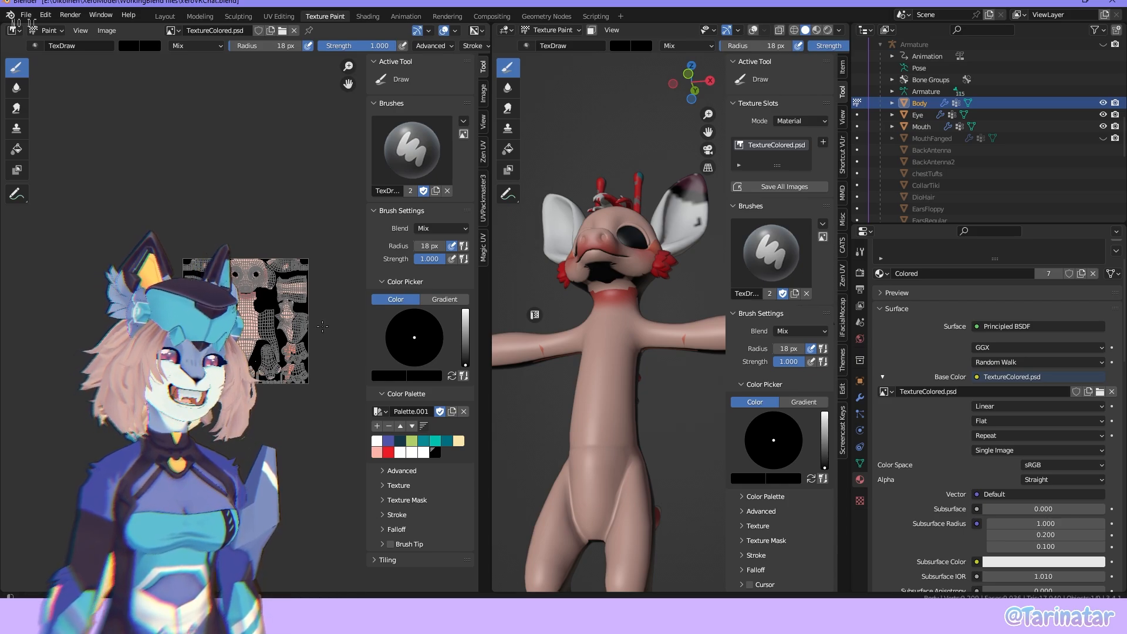
pyautogui.scroll(1, 264, 140)
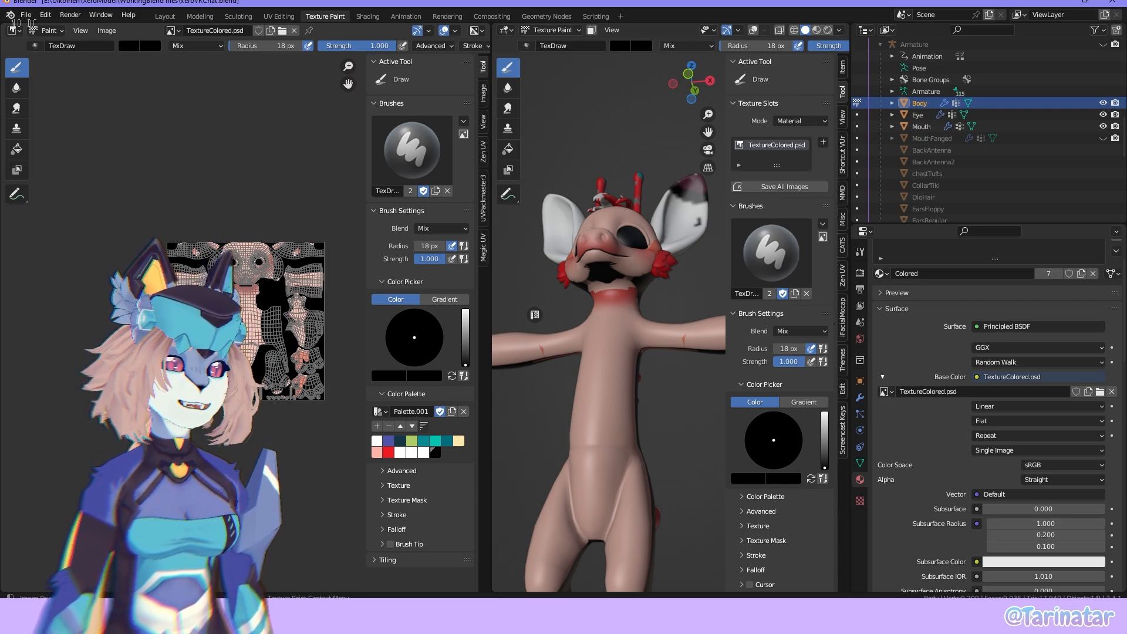
pyautogui.scroll(3, 261, 300)
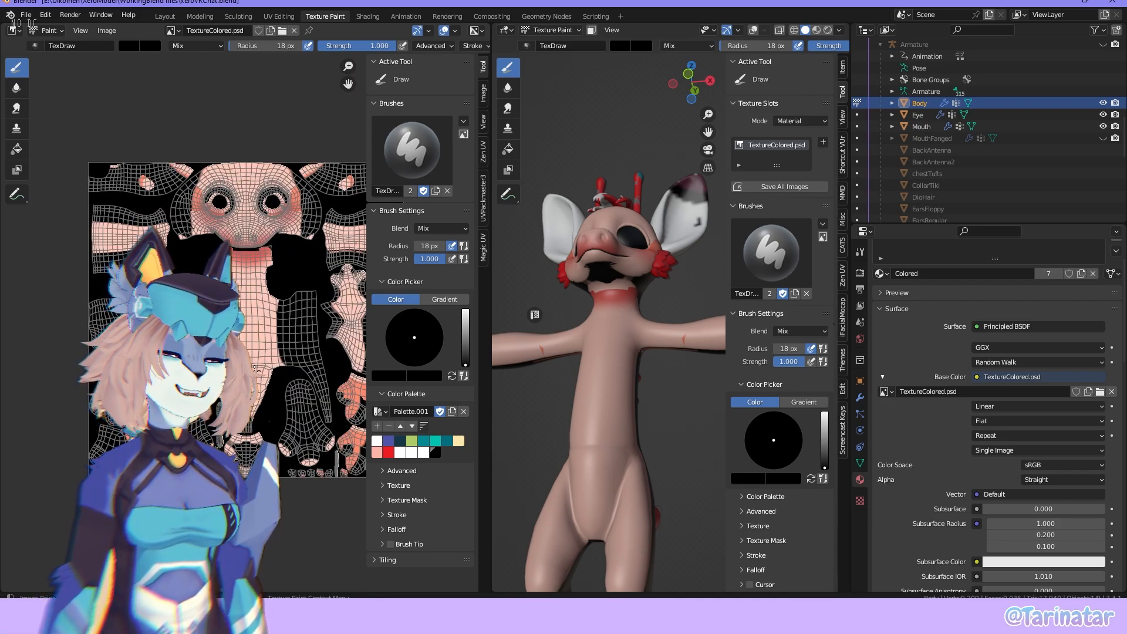